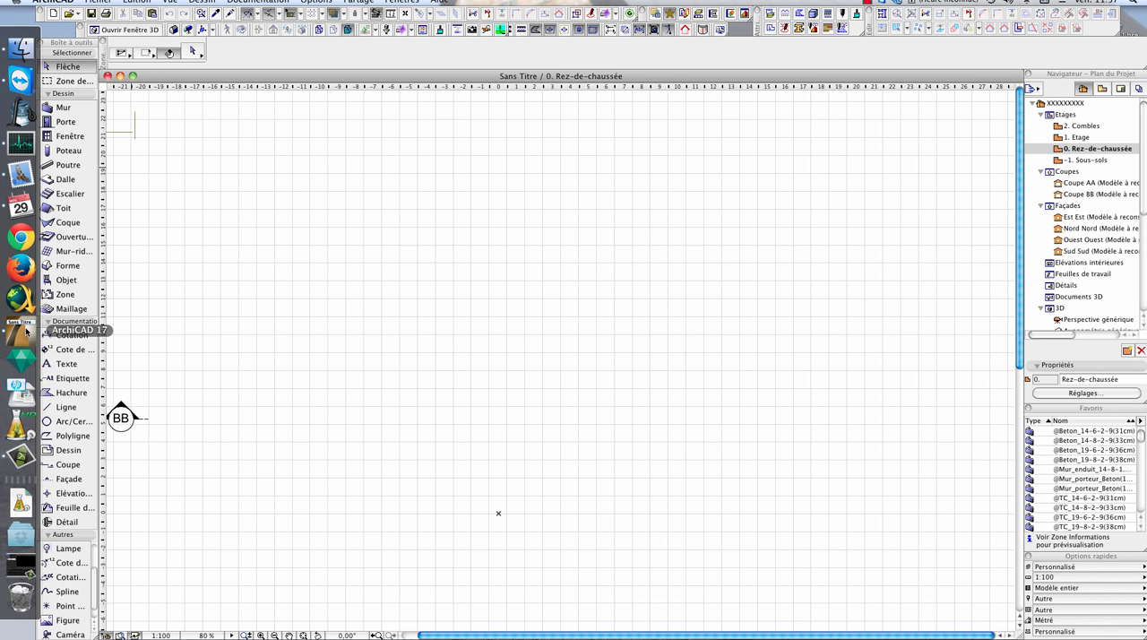
# - Draw a rectangular terrain mesh about 26 by 18 m on the ground floor and delete it
pyautogui.click(73, 308)
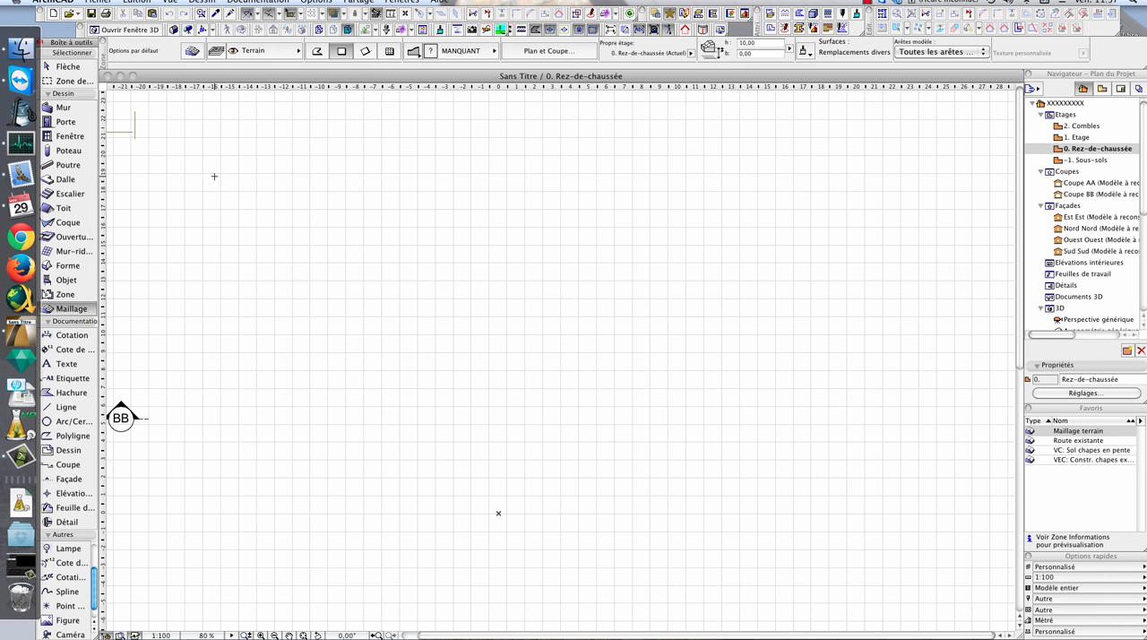
pyautogui.click(192, 150)
pyautogui.click(654, 479)
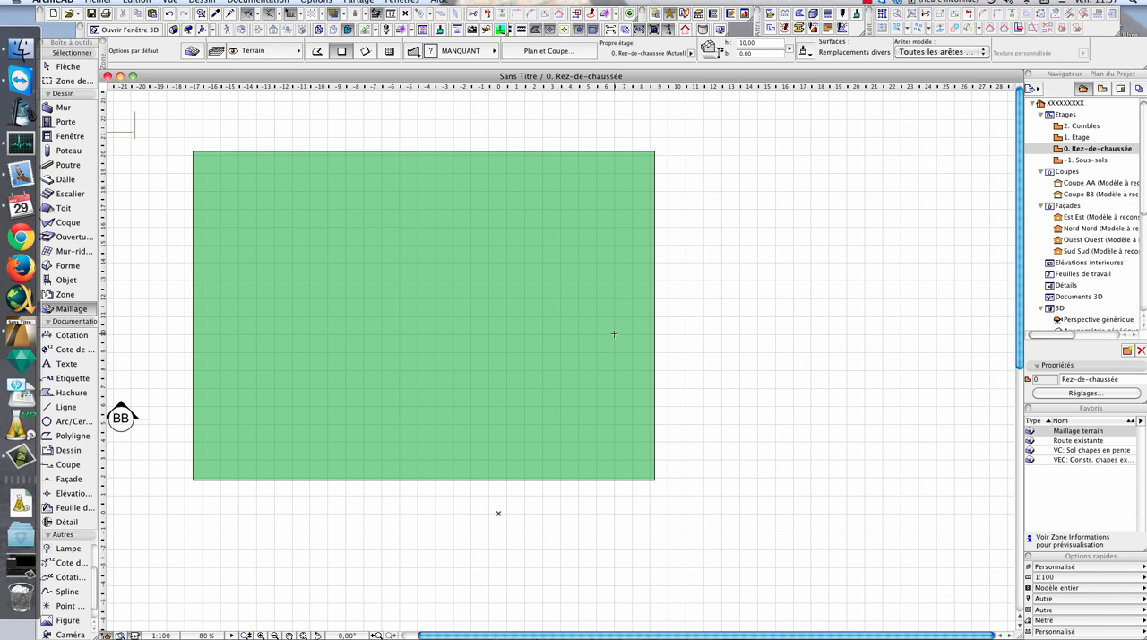
pyautogui.press('Escape')
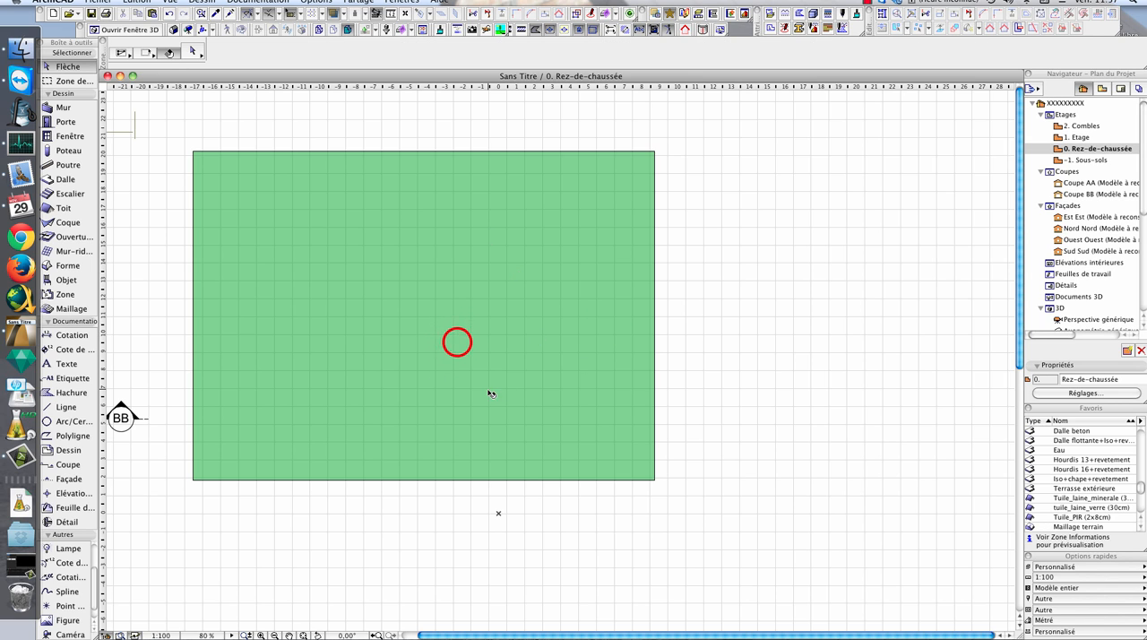
pyautogui.click(655, 276)
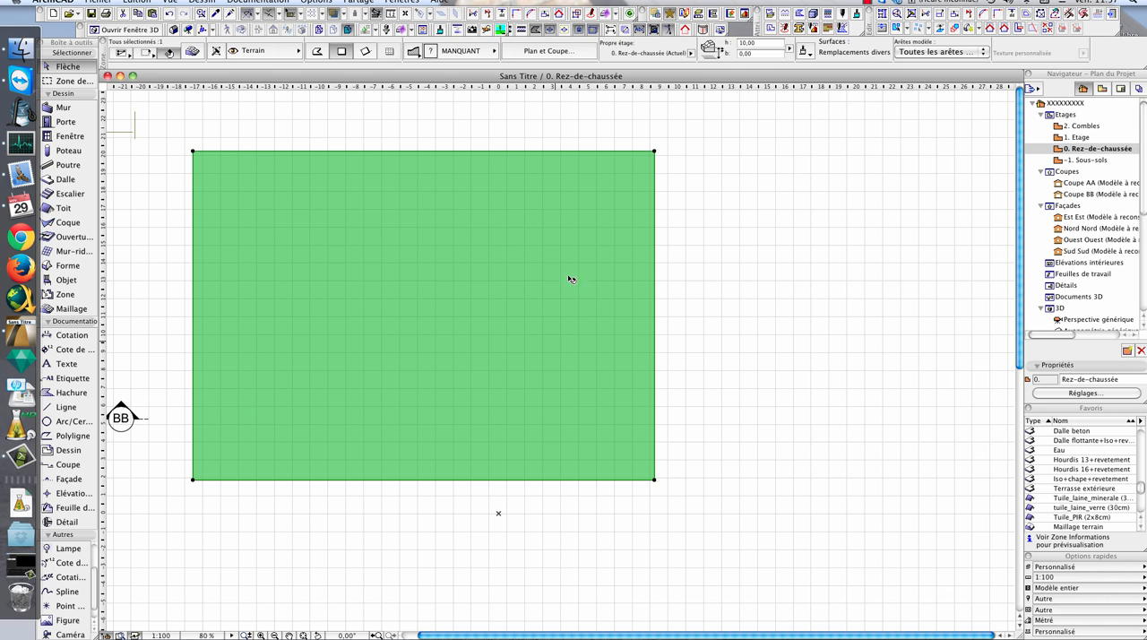
pyautogui.press('Delete')
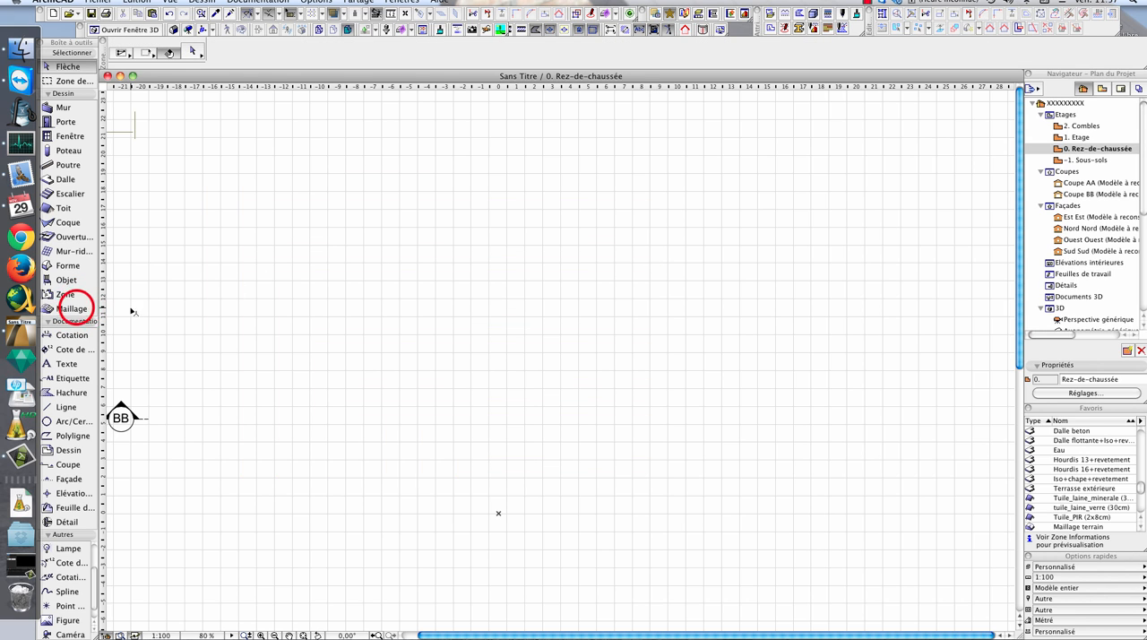
# - Draw a terrain mesh about 27 by 19 m with the rectangular geometry option and delete it
pyautogui.click(84, 308)
pyautogui.click(186, 140)
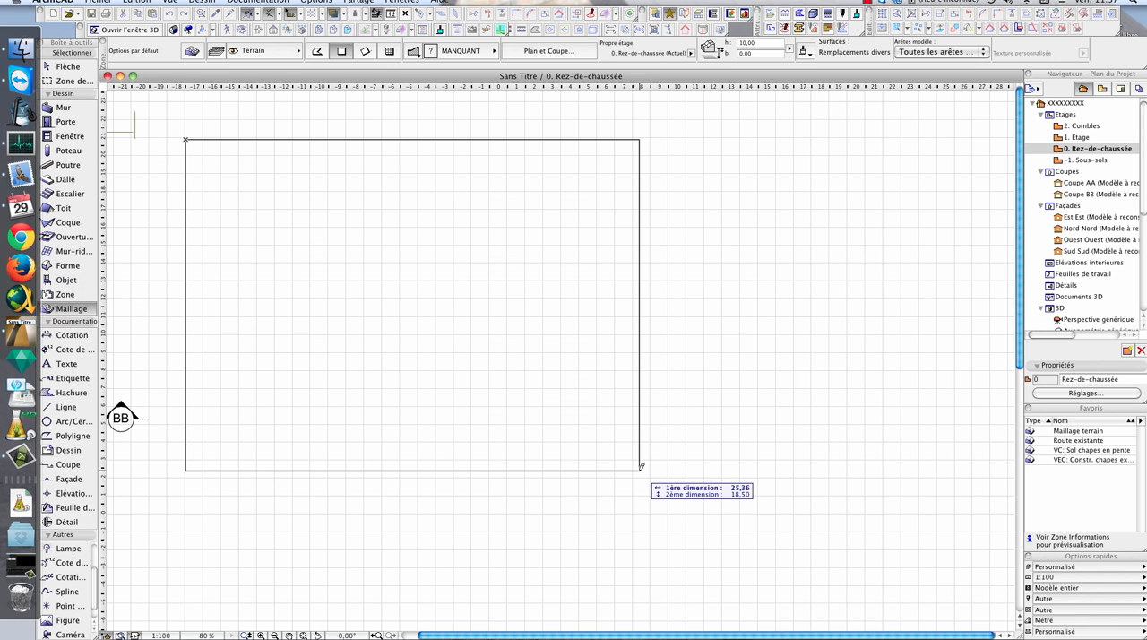
pyautogui.click(674, 472)
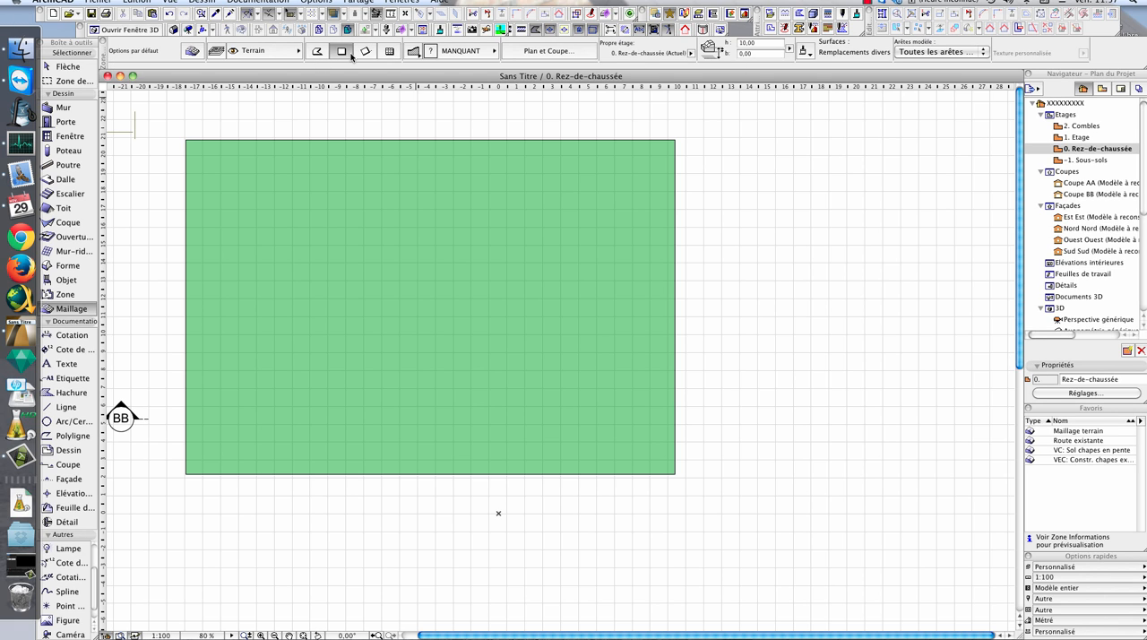
pyautogui.click(350, 52)
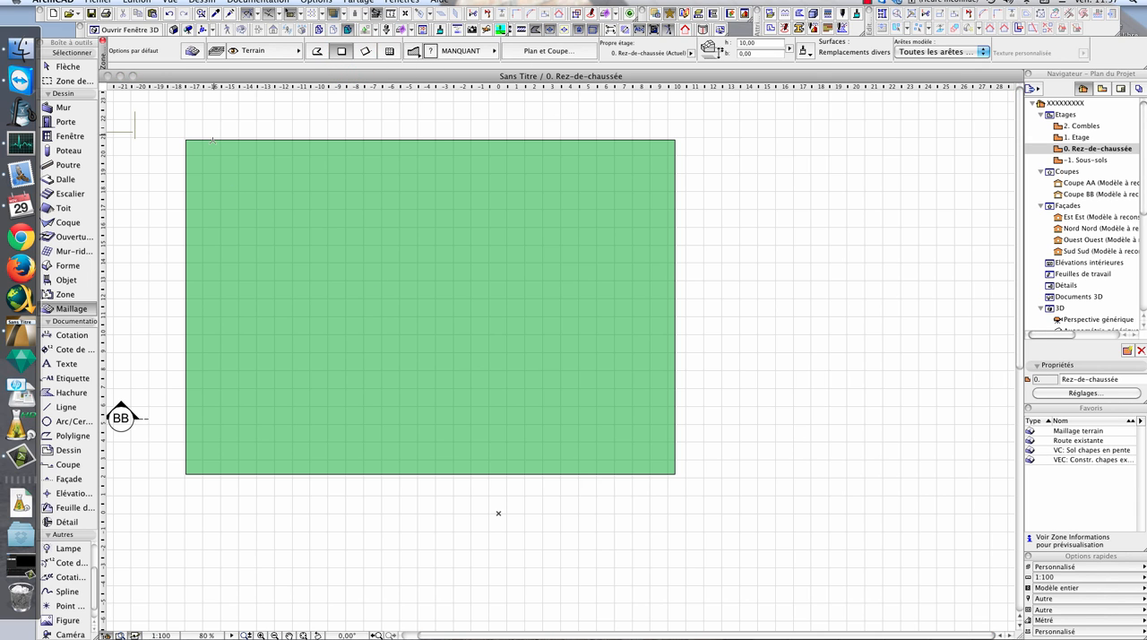
pyautogui.press('Escape')
pyautogui.click(264, 169)
pyautogui.click(211, 152)
pyautogui.click(210, 152)
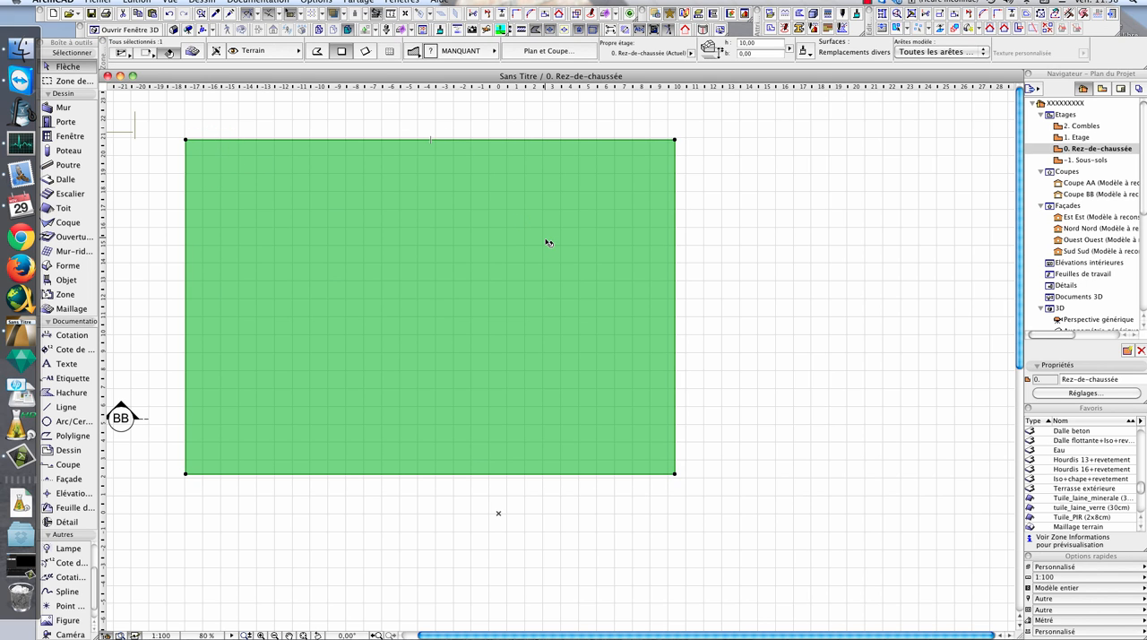
pyautogui.press('Delete')
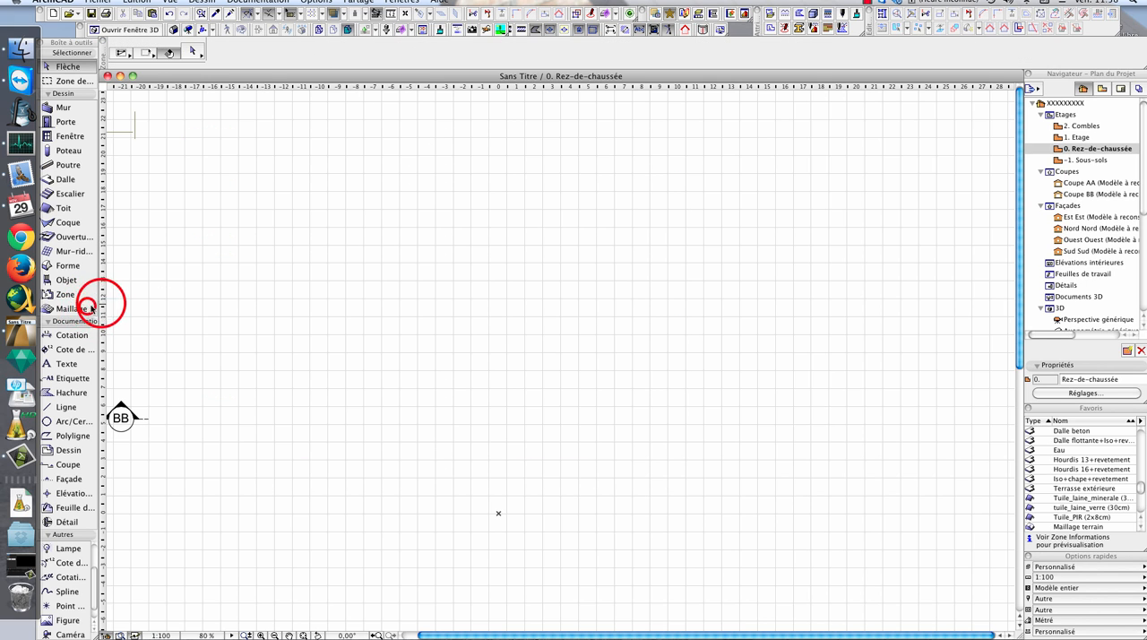
# - Draw a tilted terrain mesh about 18 by 12.5 m with the rotated rectangle geometry option and delete it
pyautogui.click(72, 308)
pyautogui.click(365, 51)
pyautogui.click(186, 208)
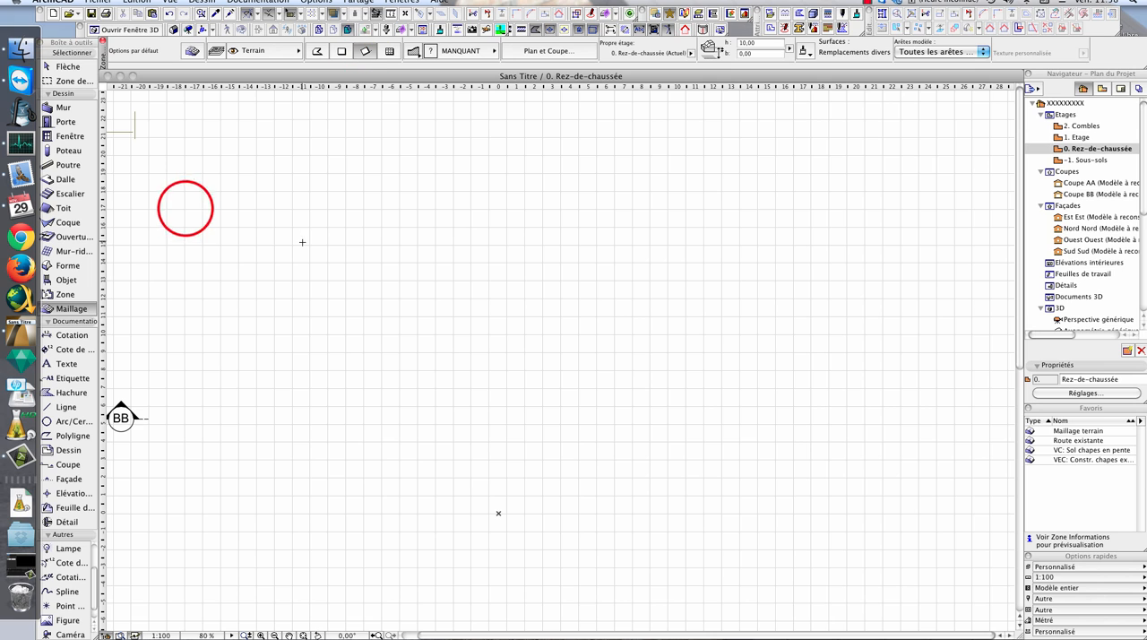
pyautogui.click(488, 113)
pyautogui.click(571, 321)
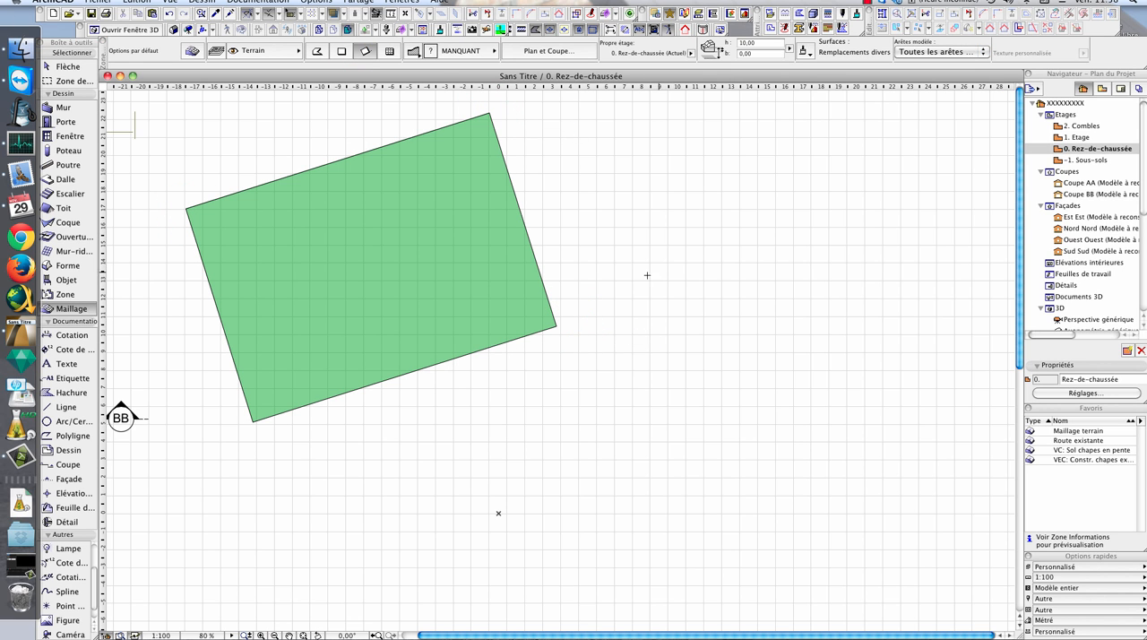
pyautogui.click(481, 216)
pyautogui.press('Escape')
pyautogui.click(481, 216)
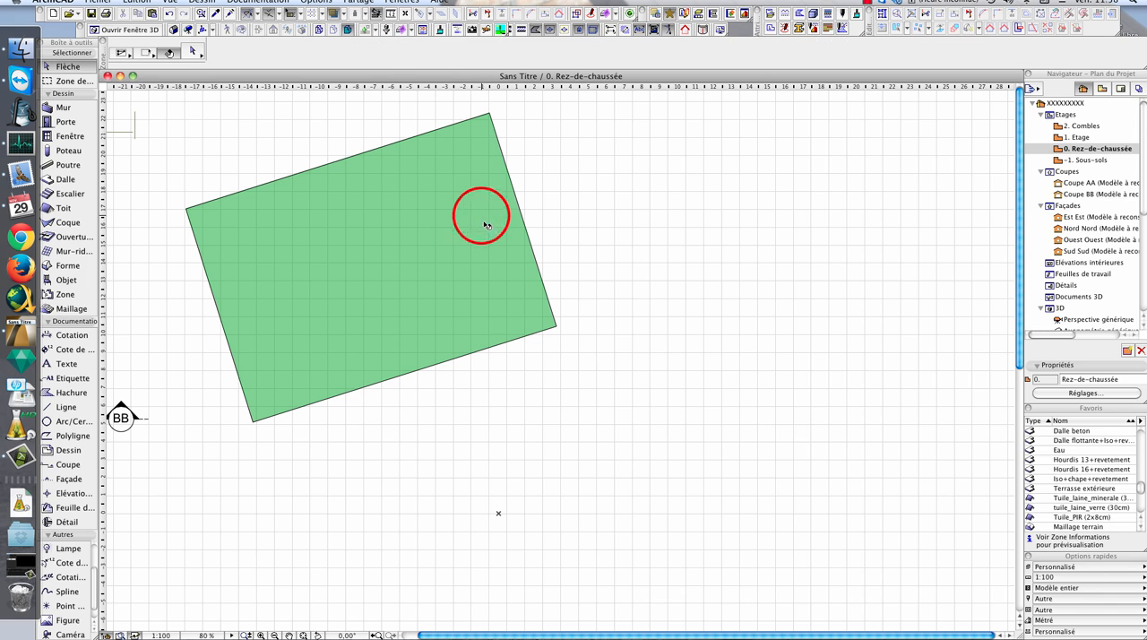
pyautogui.press('Delete')
# - Draw another rotated rectangular terrain mesh, about 18 by 14.6 m, and delete it
pyautogui.click(90, 305)
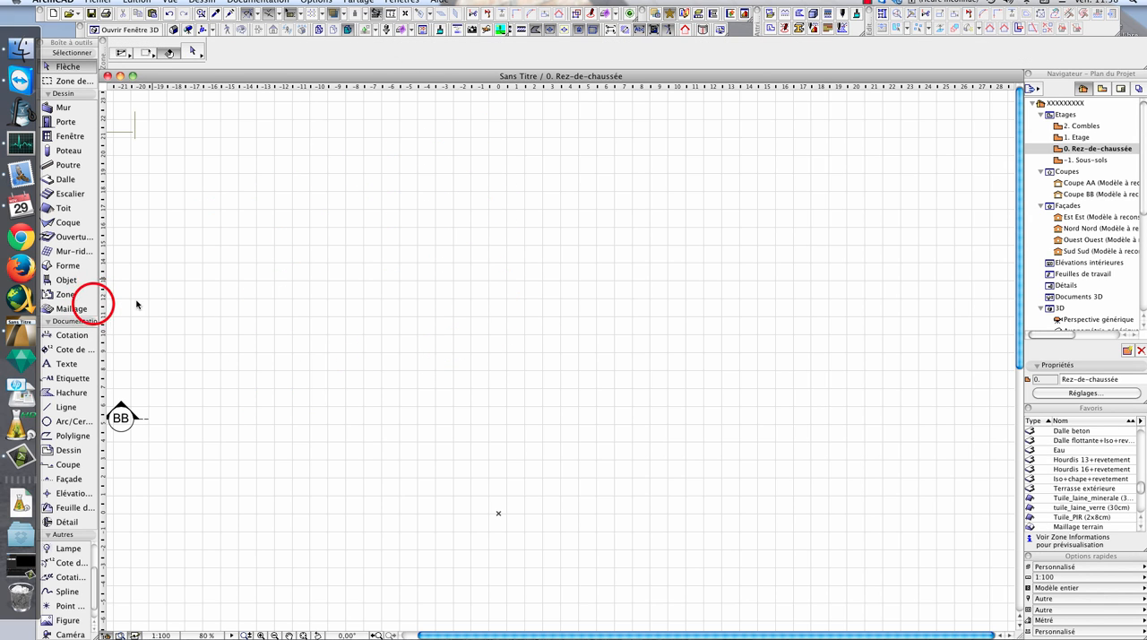
pyautogui.click(309, 248)
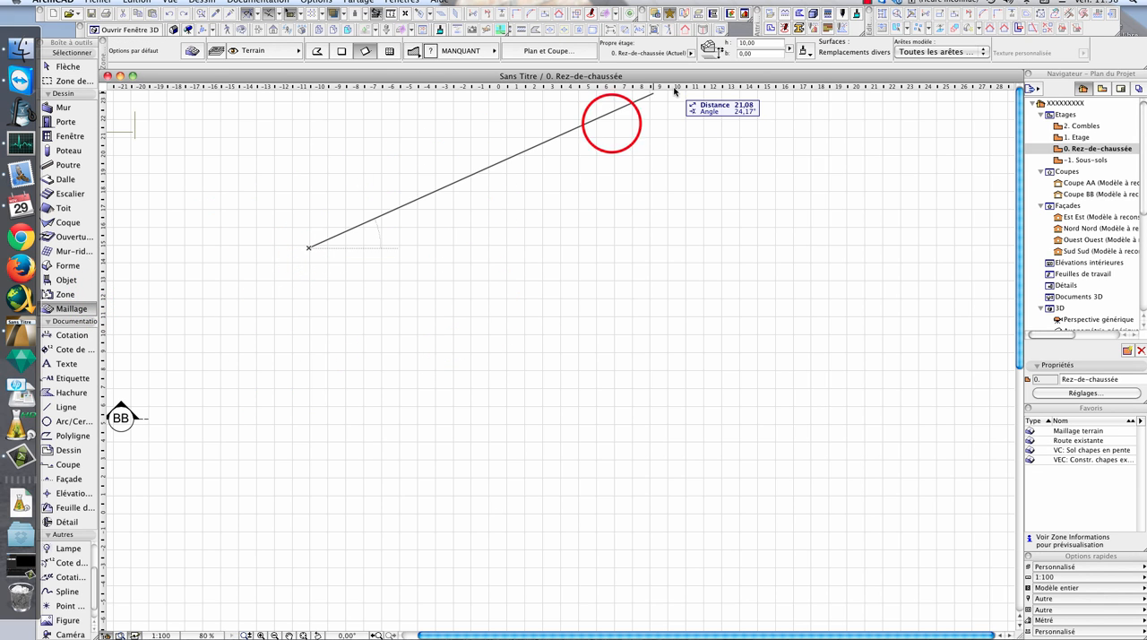
pyautogui.click(612, 124)
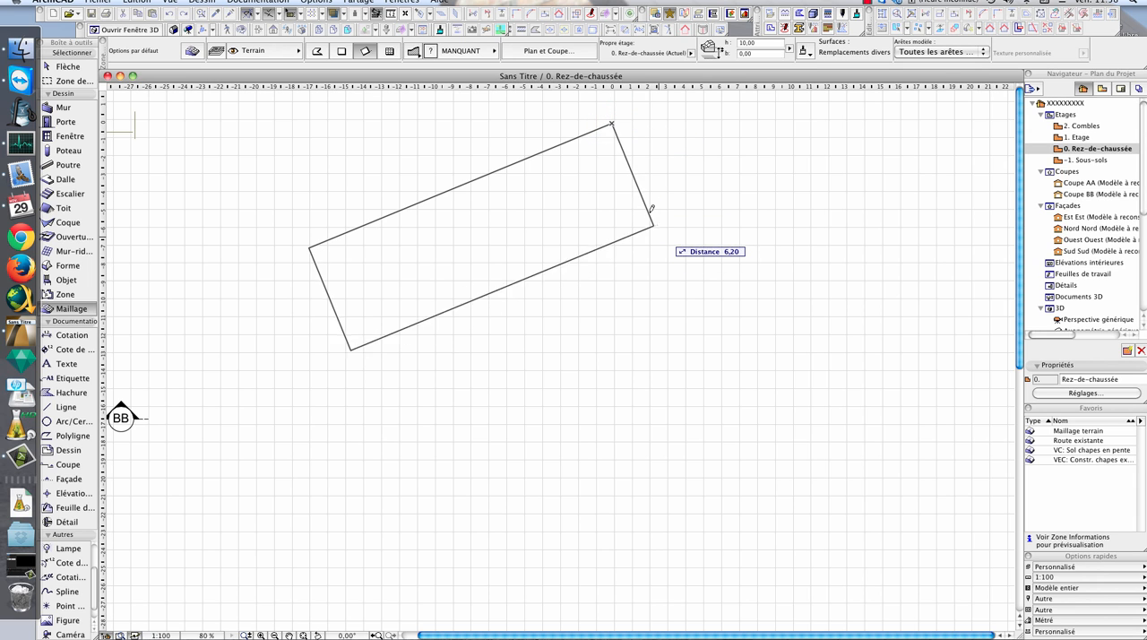
pyautogui.click(708, 359)
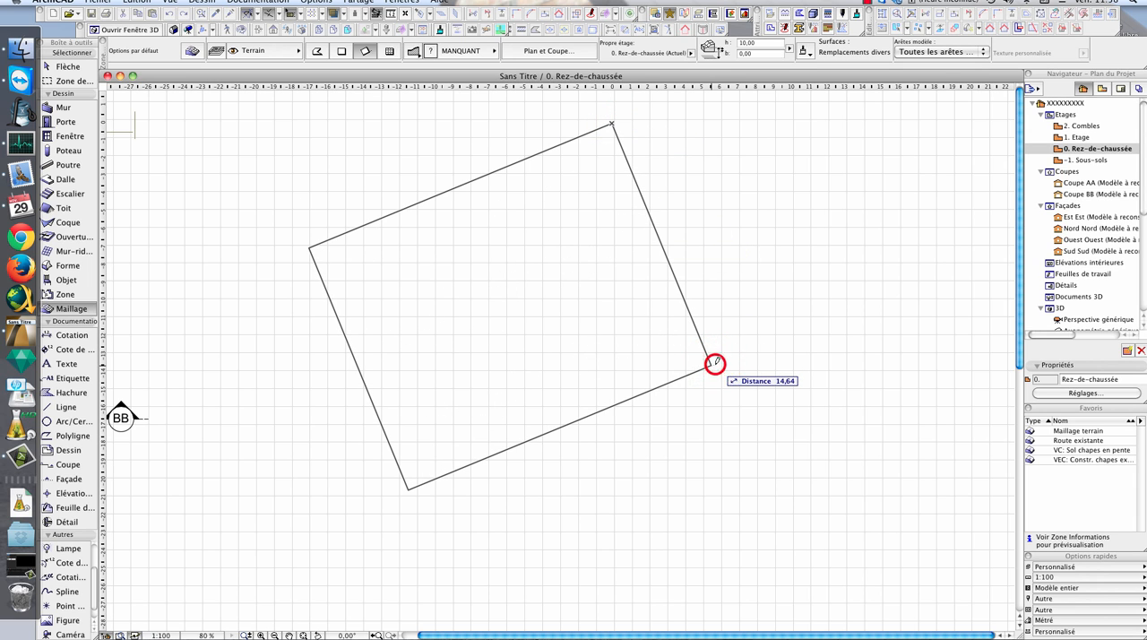
pyautogui.click(597, 289)
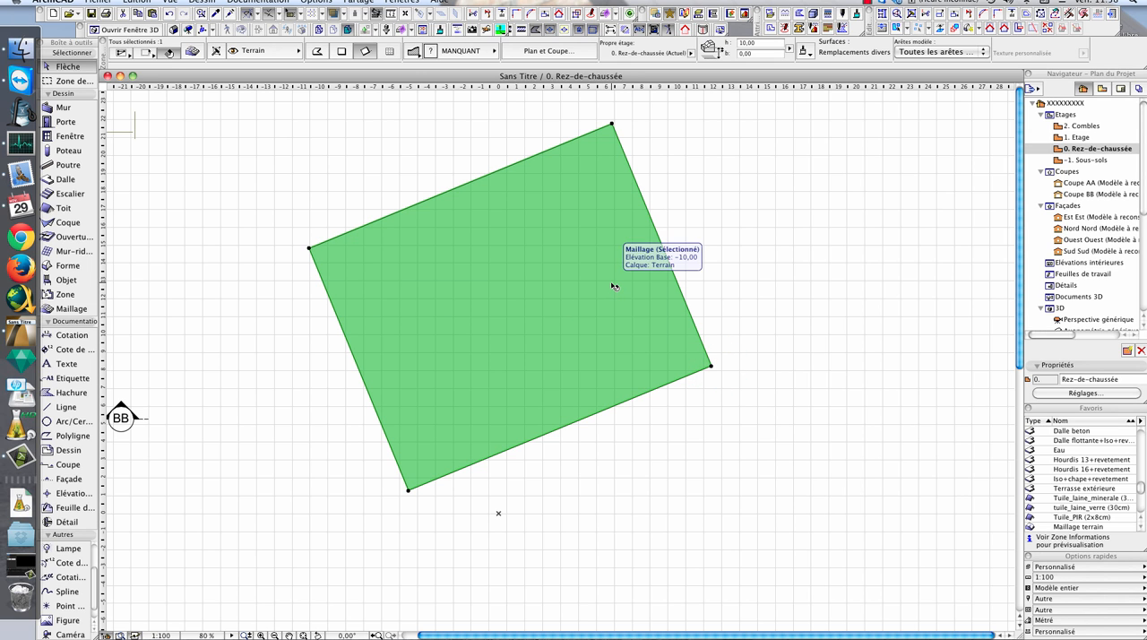
pyautogui.press('Delete')
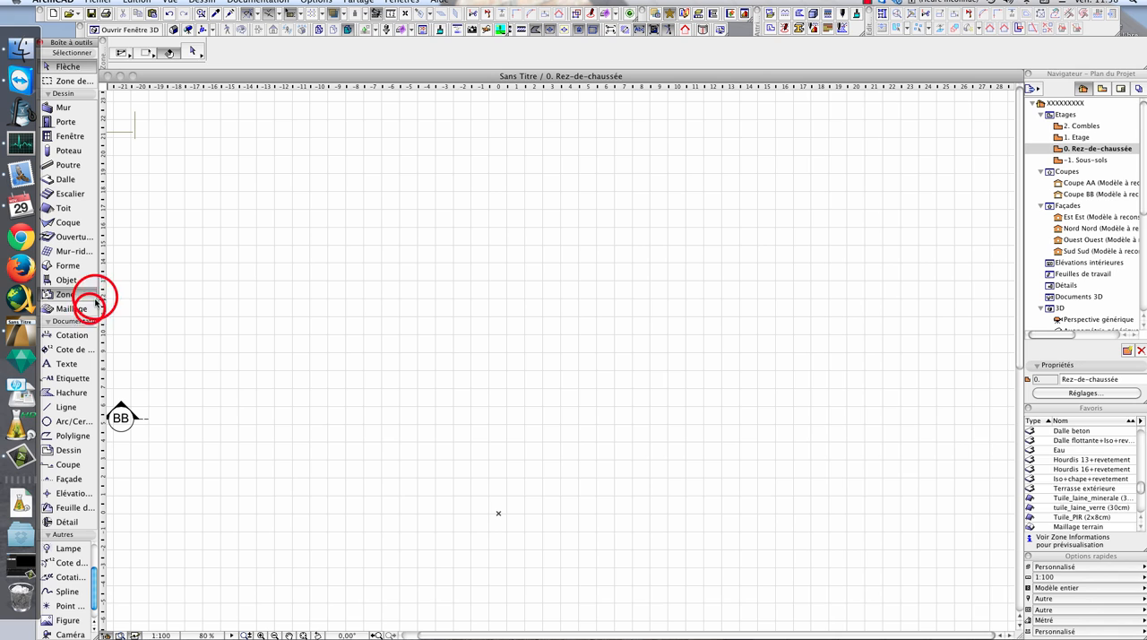
# - Draw a closed, irregular eleven-corner terrain mesh with the polygonal geometry option
pyautogui.click(317, 51)
pyautogui.click(318, 56)
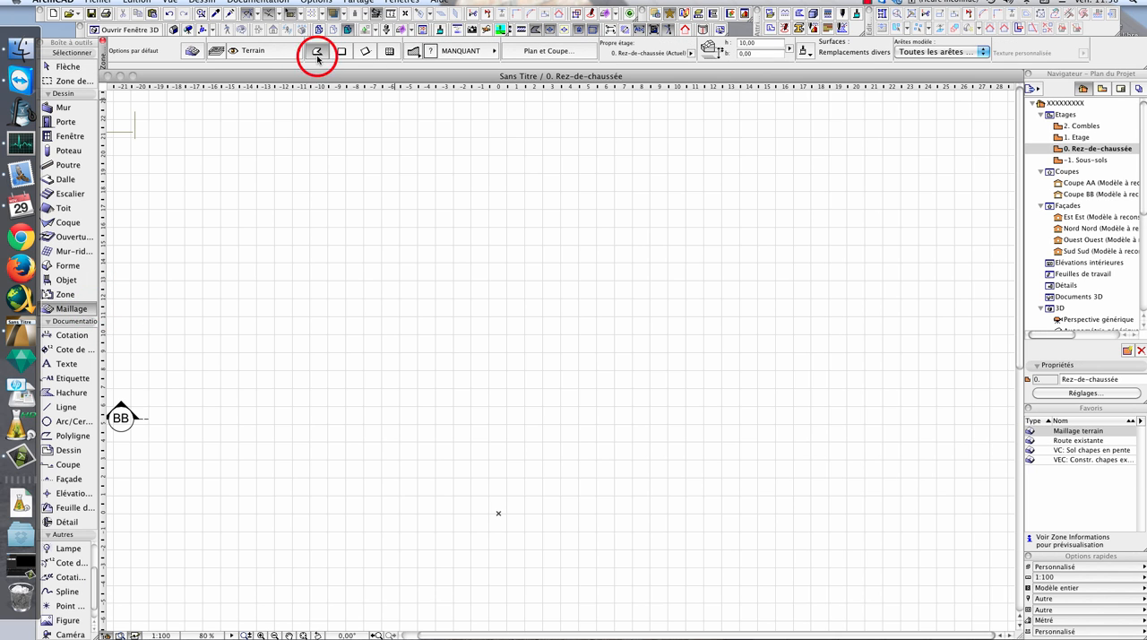
pyautogui.click(473, 190)
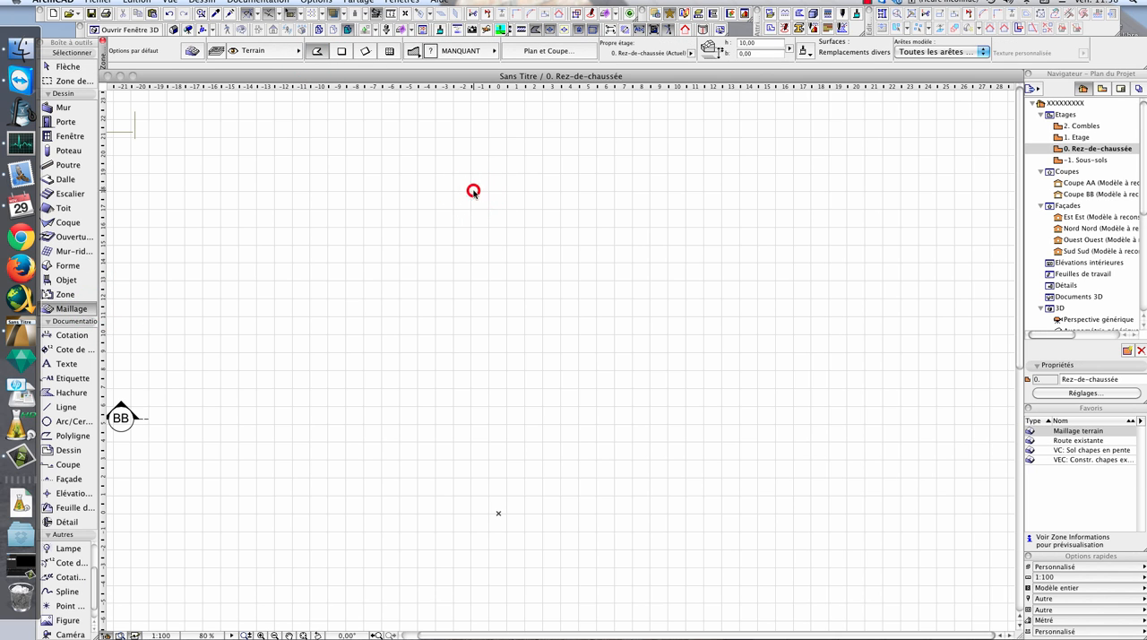
pyautogui.click(283, 215)
pyautogui.click(206, 326)
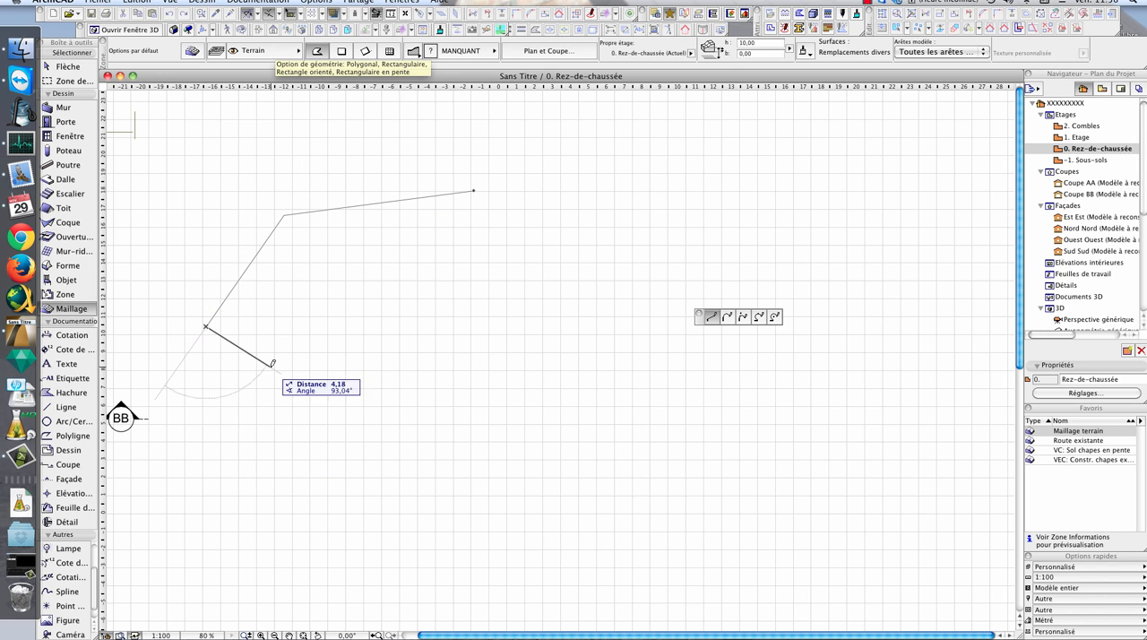
pyautogui.click(292, 330)
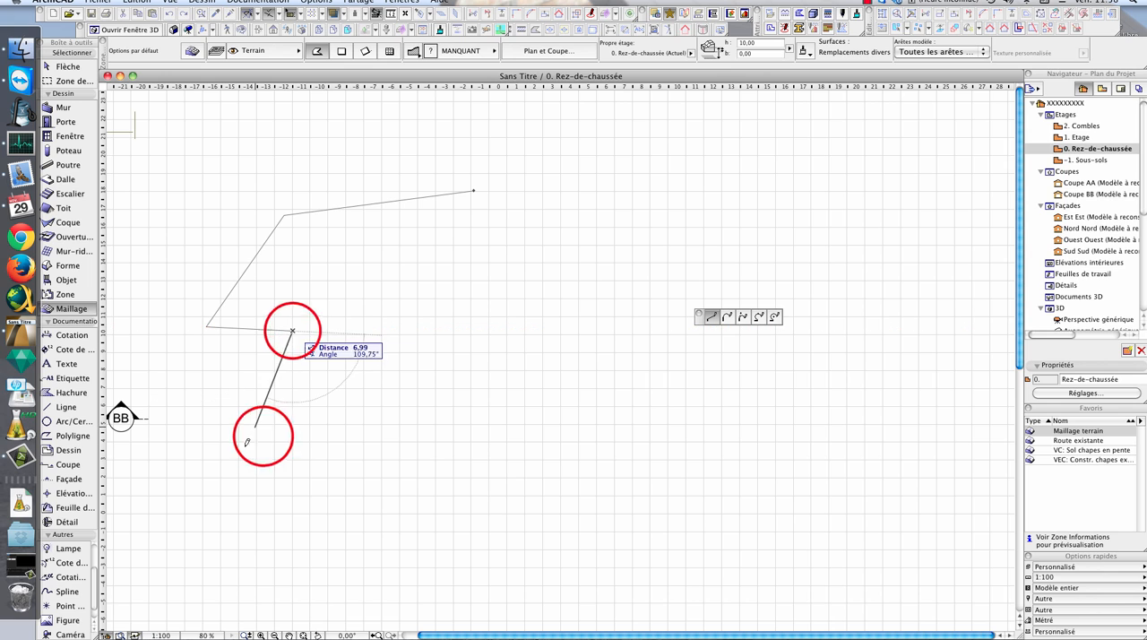
pyautogui.click(264, 434)
pyautogui.click(380, 392)
pyautogui.click(446, 418)
pyautogui.click(486, 311)
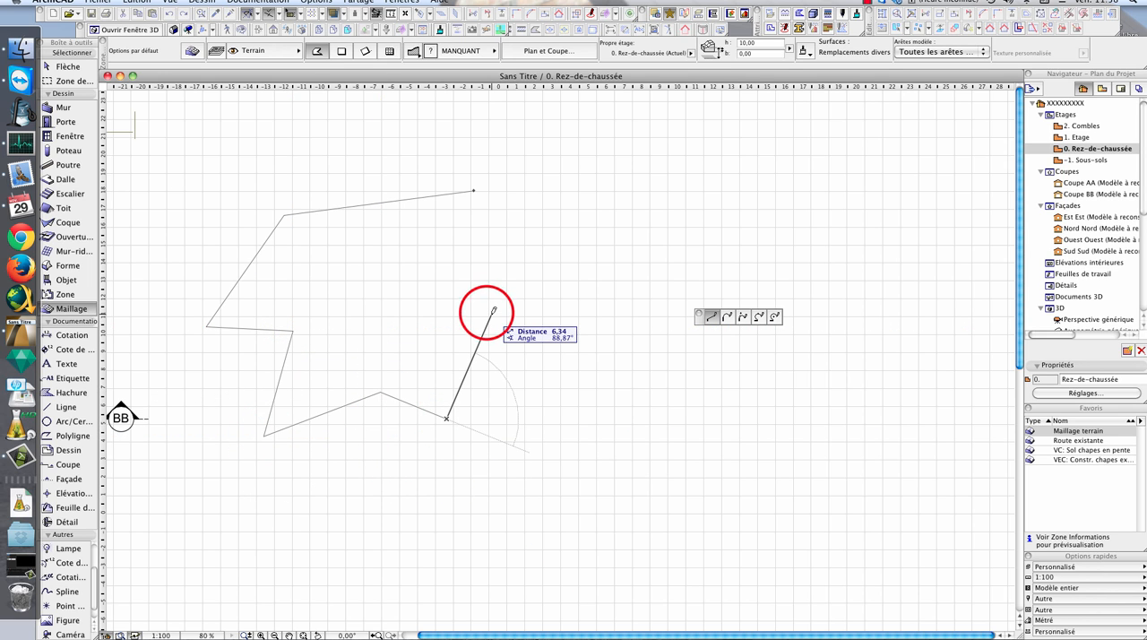
pyautogui.click(629, 326)
pyautogui.click(603, 208)
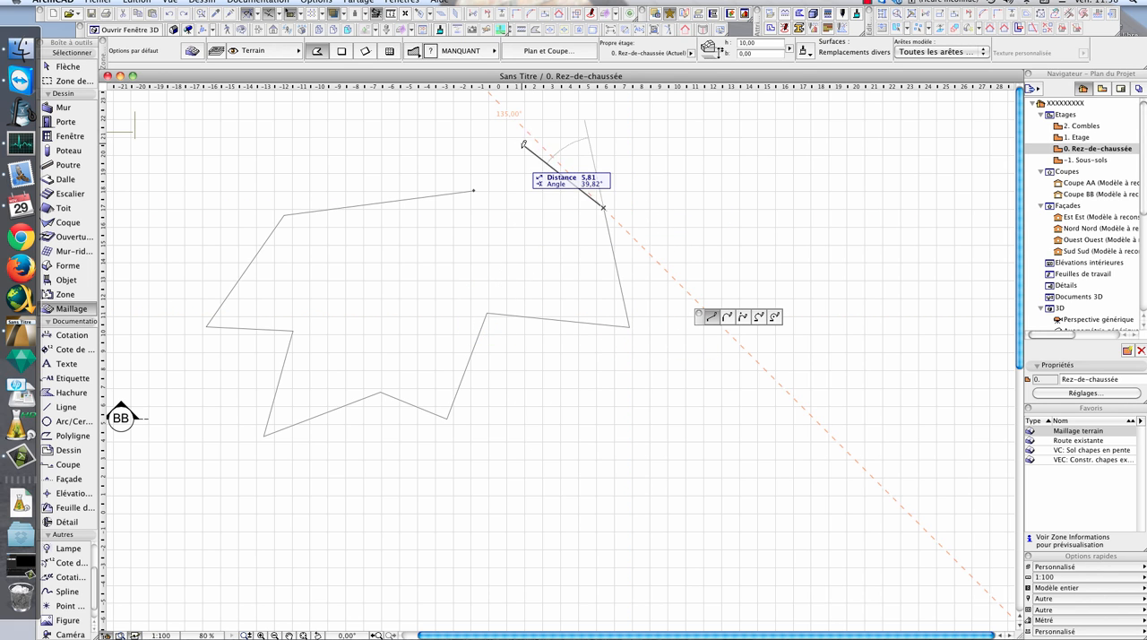
pyautogui.click(544, 174)
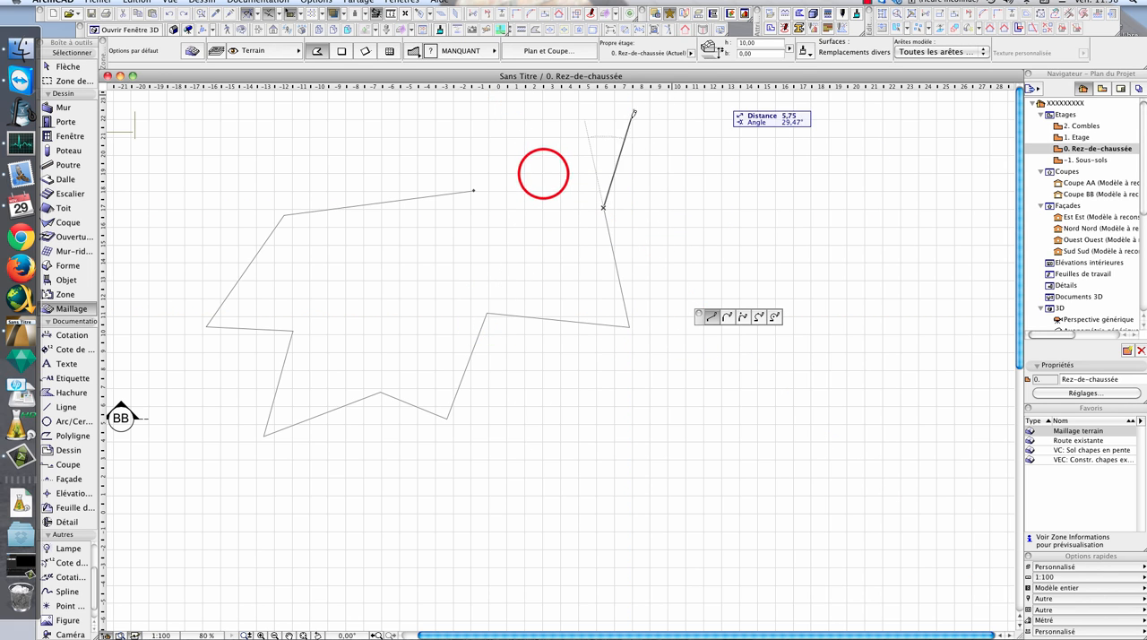
pyautogui.click(474, 189)
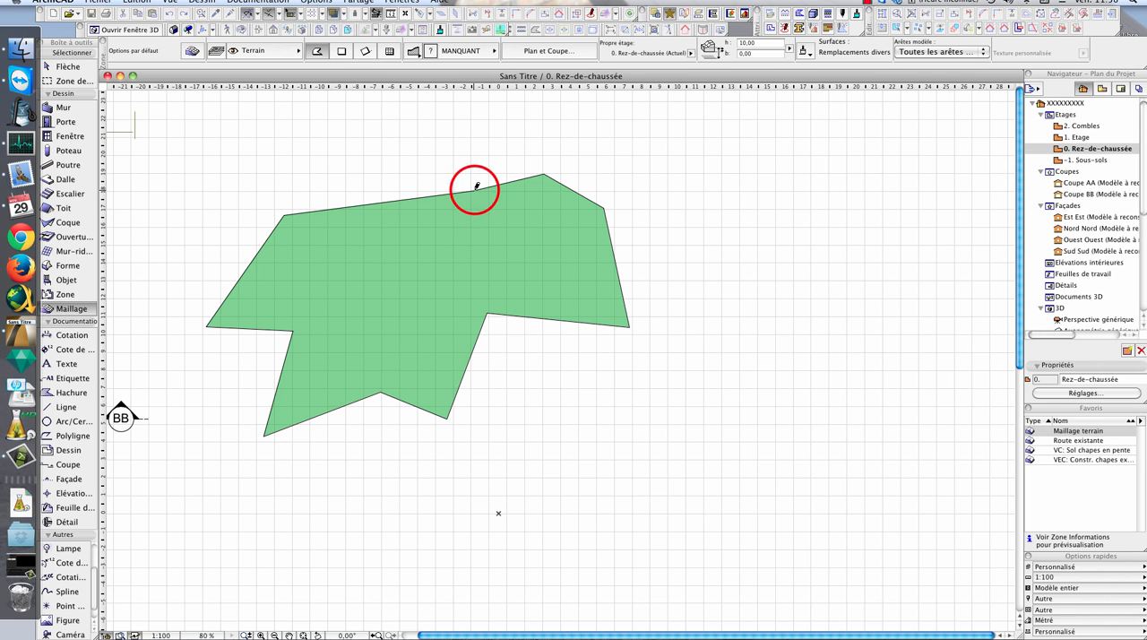
# - Delete the irregular polygonal mesh from the ground floor plan
pyautogui.press('Escape')
pyautogui.click(529, 264)
pyautogui.click(586, 252)
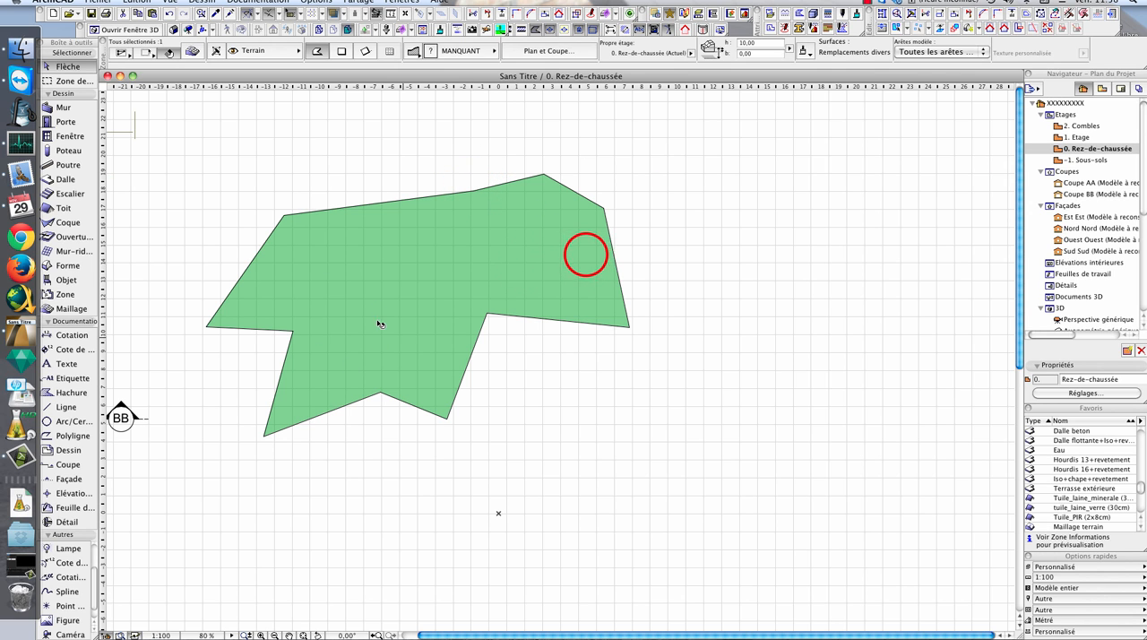
pyautogui.click(586, 252)
pyautogui.press('Escape')
pyautogui.press('Delete')
# - Draw a terrain mesh about 23 by 13 m on the ground floor with the rectangular geometry option
pyautogui.click(70, 308)
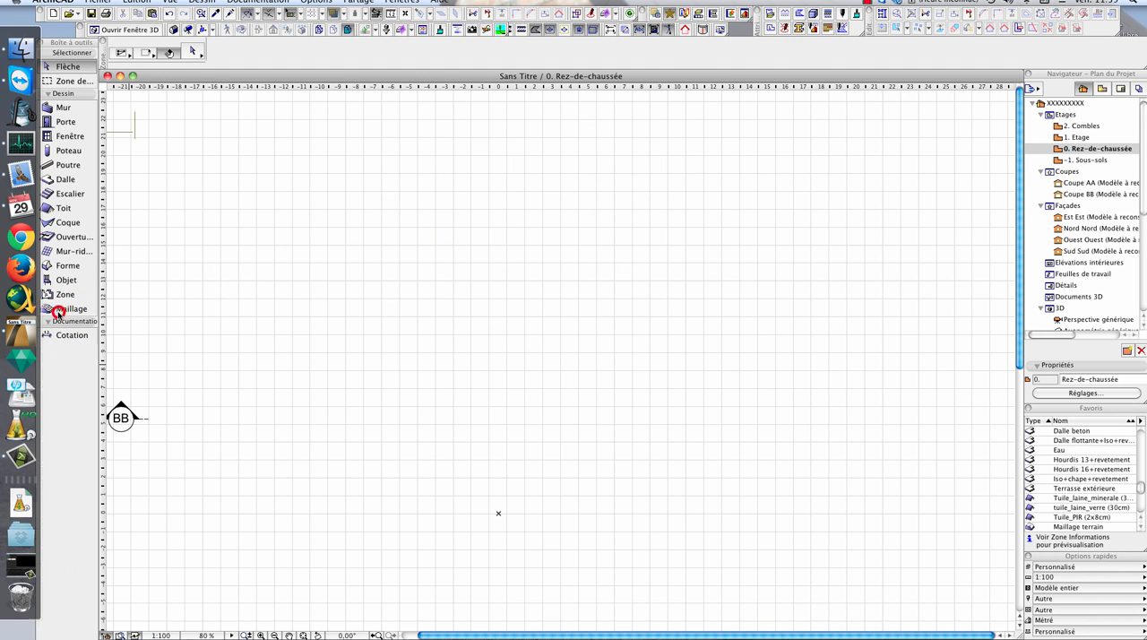
pyautogui.click(341, 51)
pyautogui.click(221, 146)
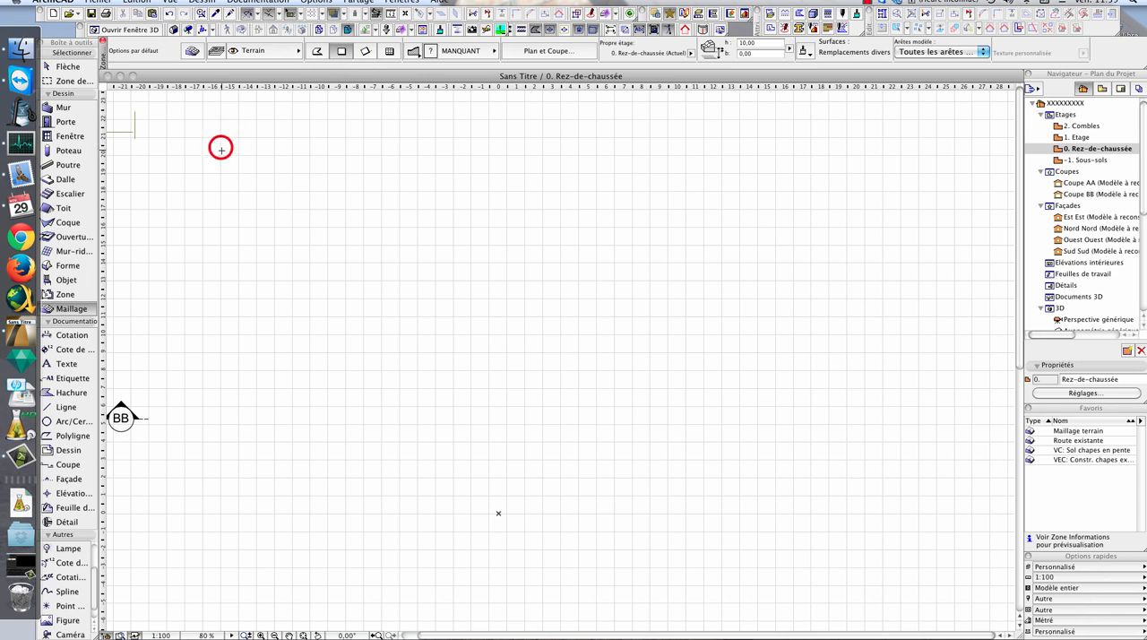
pyautogui.click(627, 375)
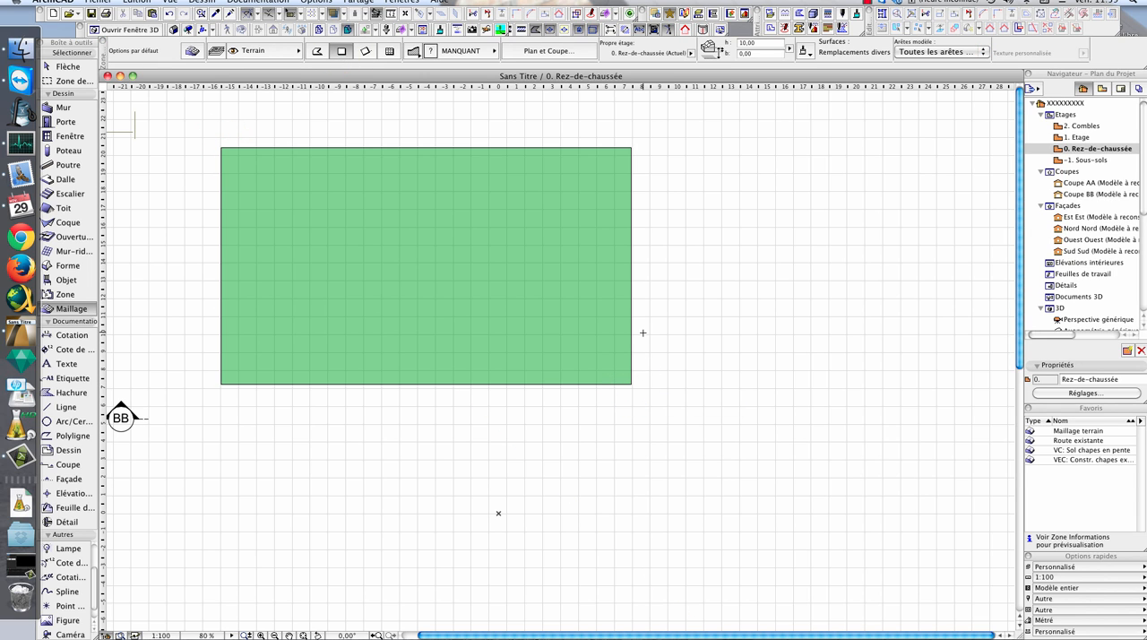
pyautogui.press('Escape')
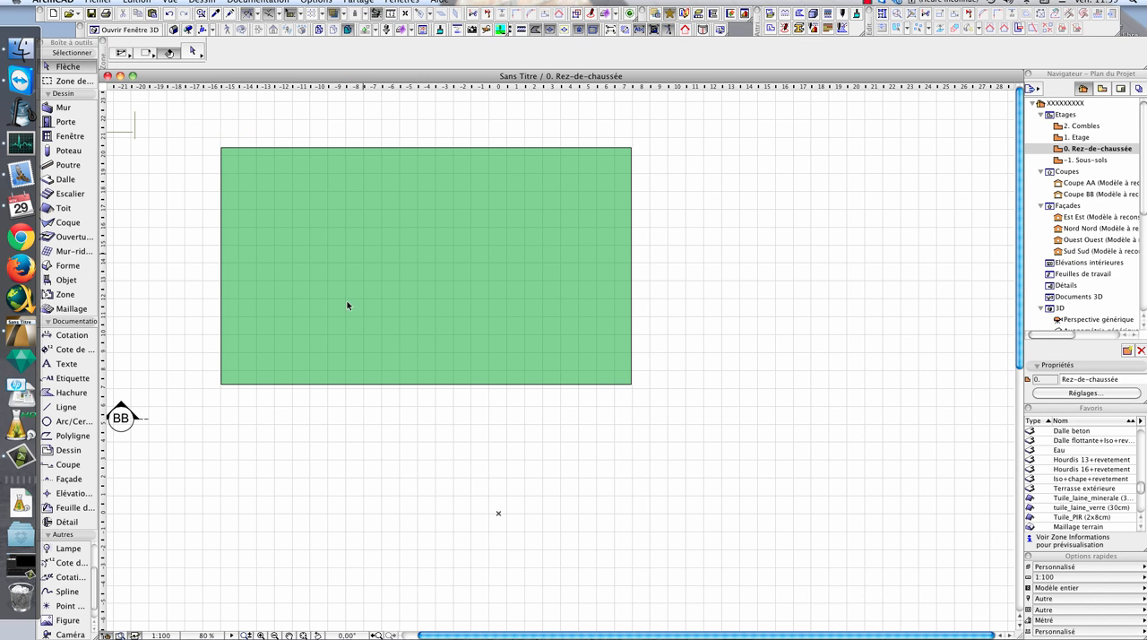
# - Draw a wavy five-point spline running from above to below the terrain mesh, across its left part
pyautogui.moveTo(441, 263); pyautogui.dragTo(472, 300, button='middle')
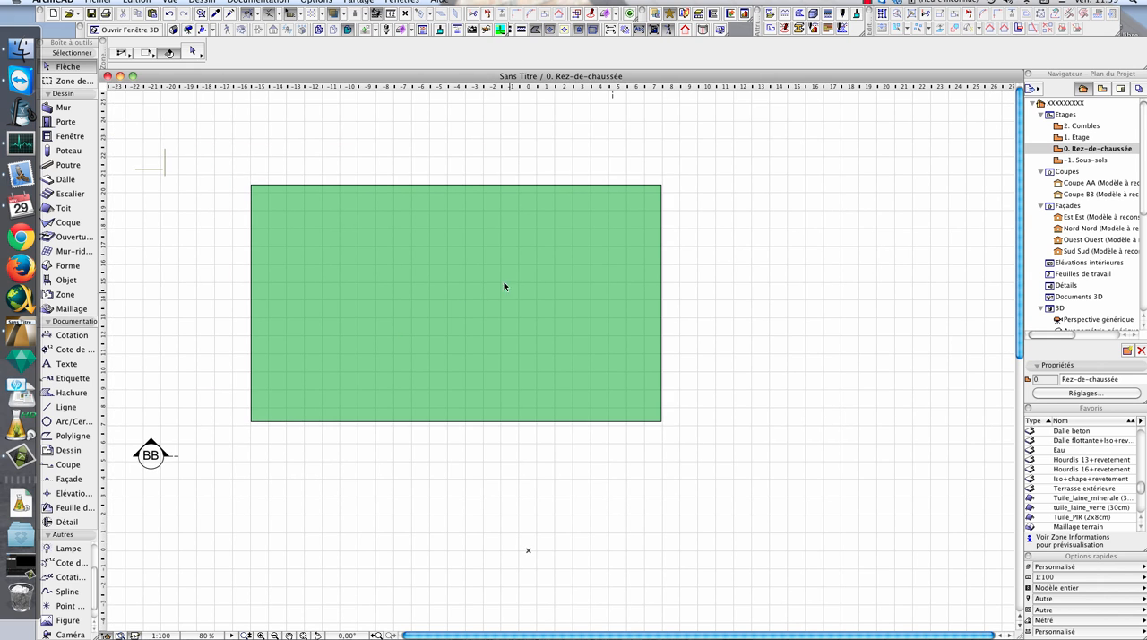
pyautogui.click(70, 315)
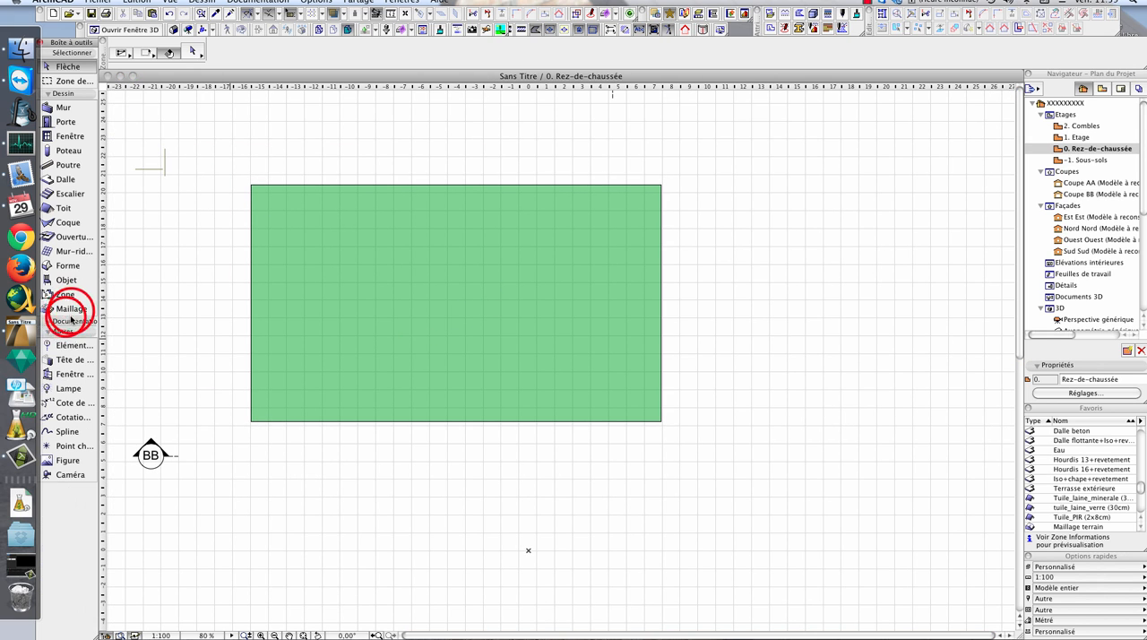
pyautogui.click(71, 310)
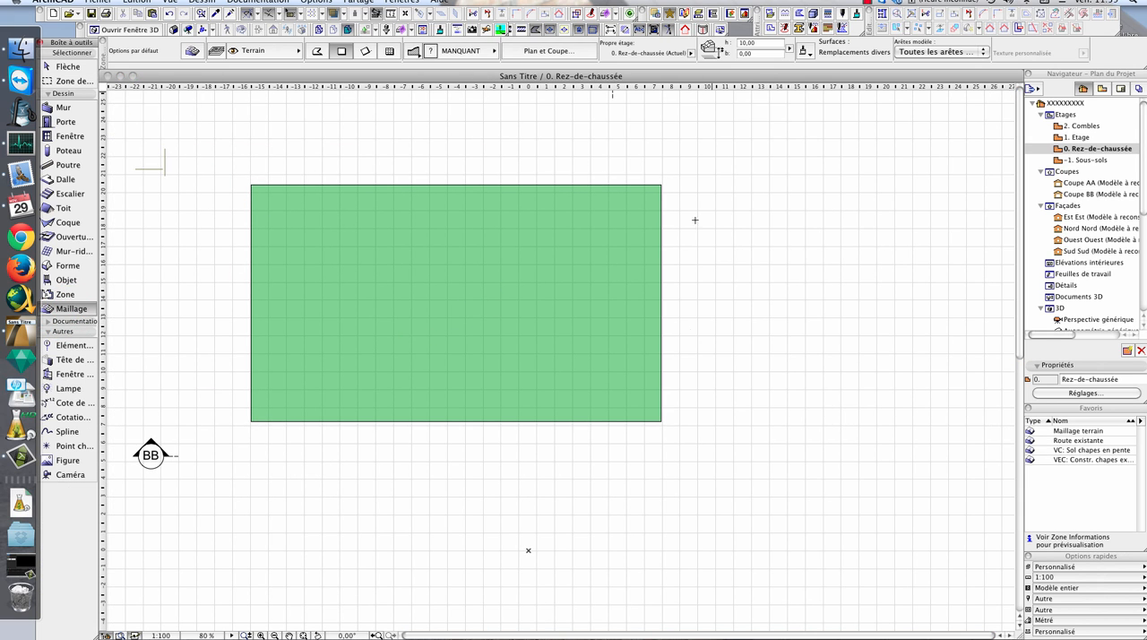
pyautogui.click(71, 320)
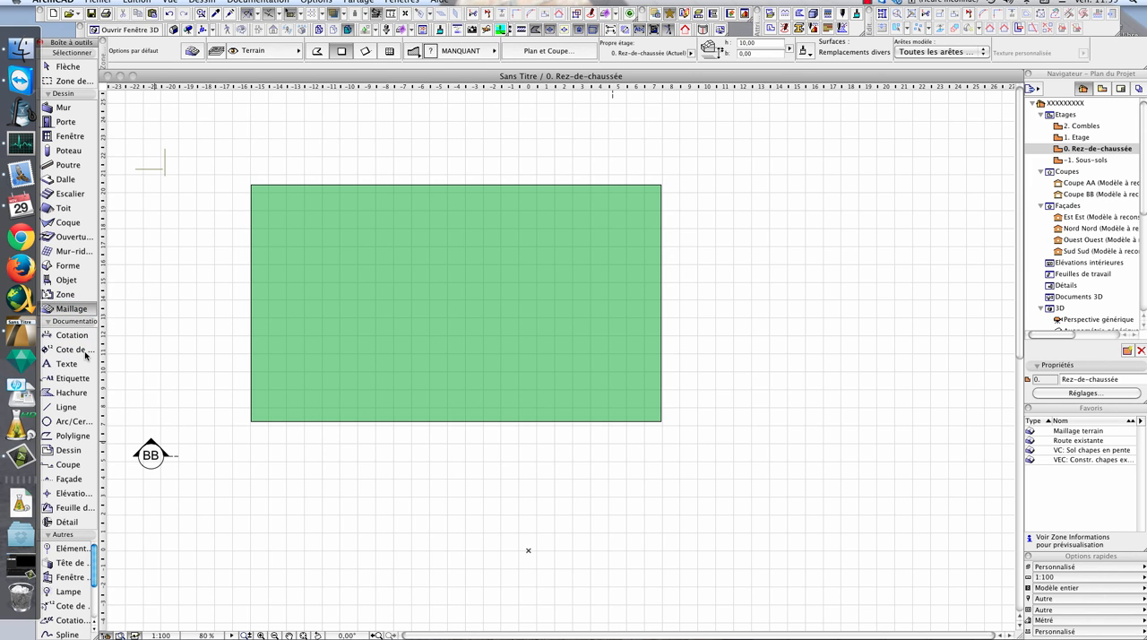
pyautogui.moveTo(95, 548); pyautogui.dragTo(99, 614)
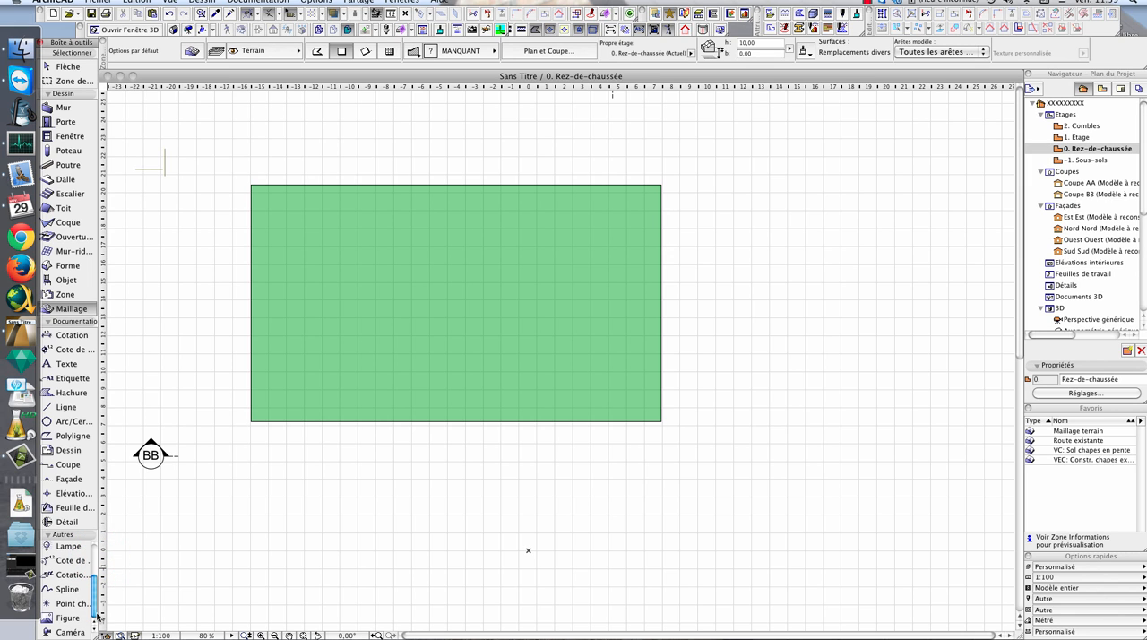
pyautogui.click(78, 592)
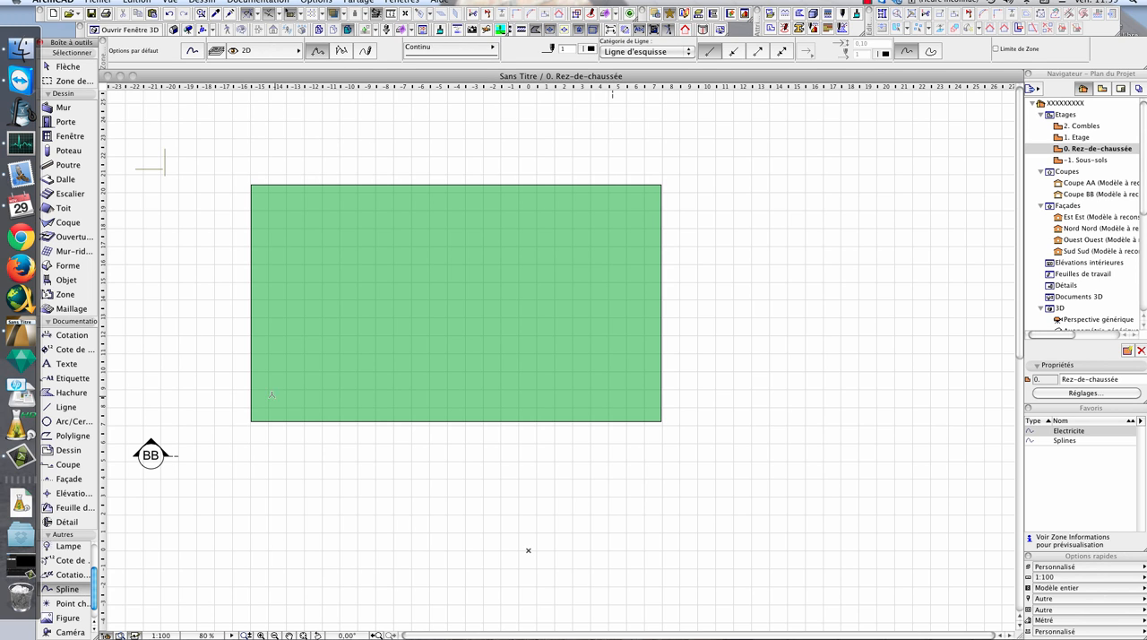
pyautogui.click(301, 141)
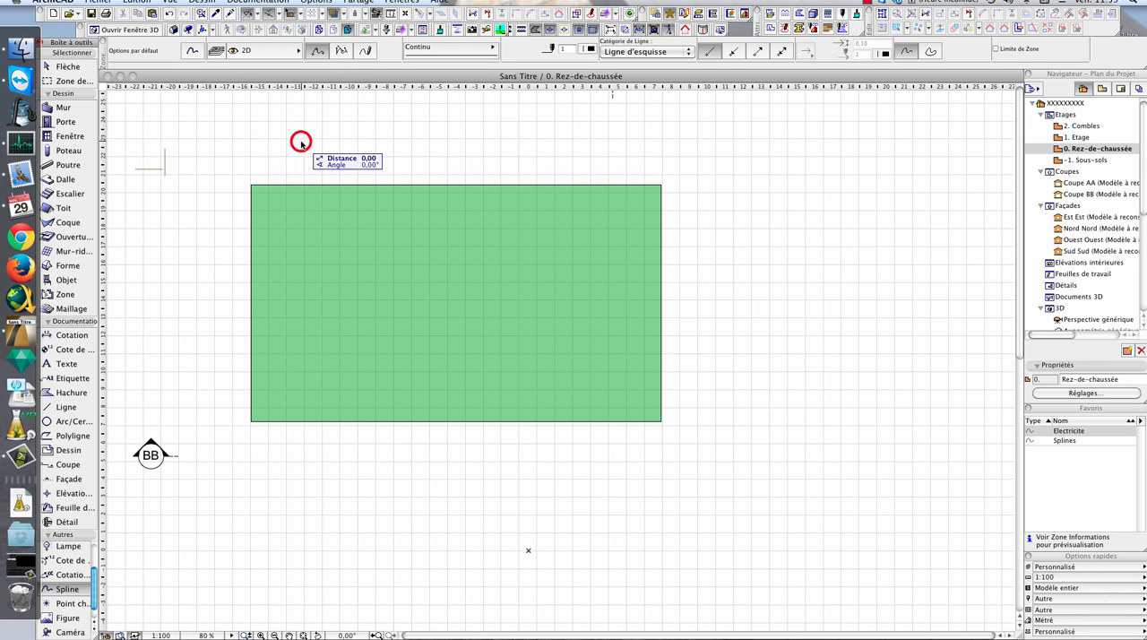
pyautogui.click(331, 230)
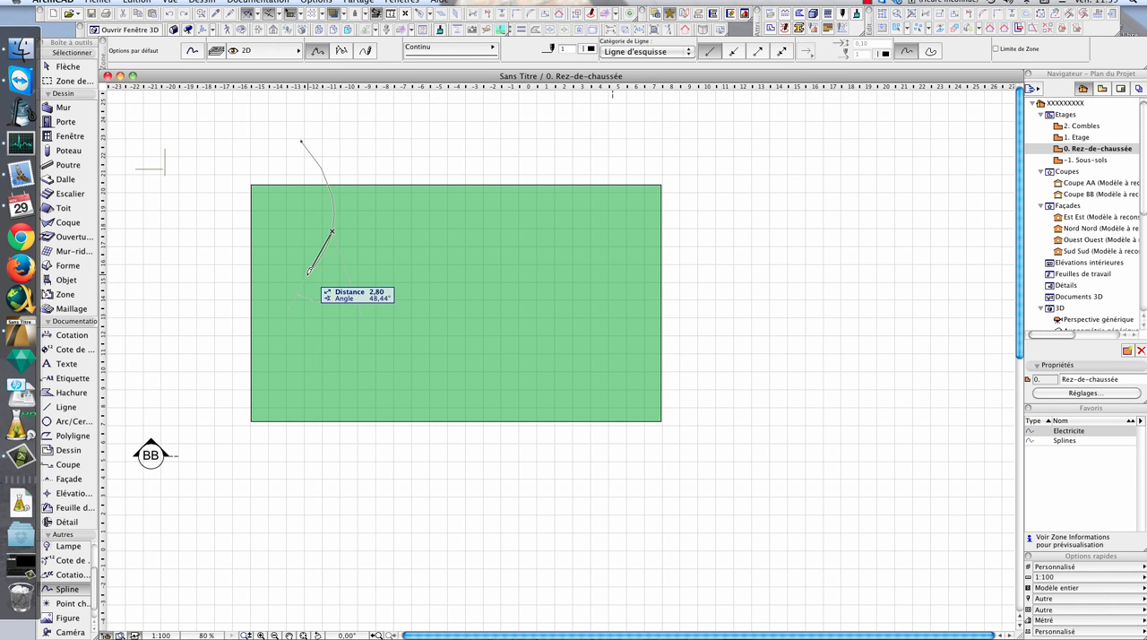
pyautogui.click(293, 296)
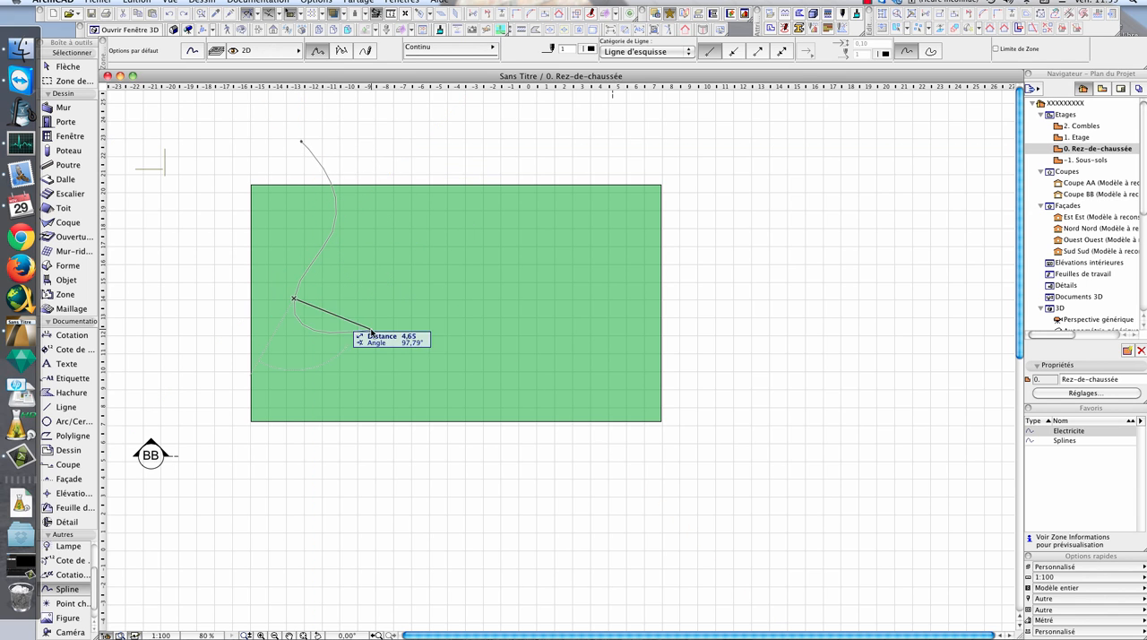
pyautogui.click(319, 357)
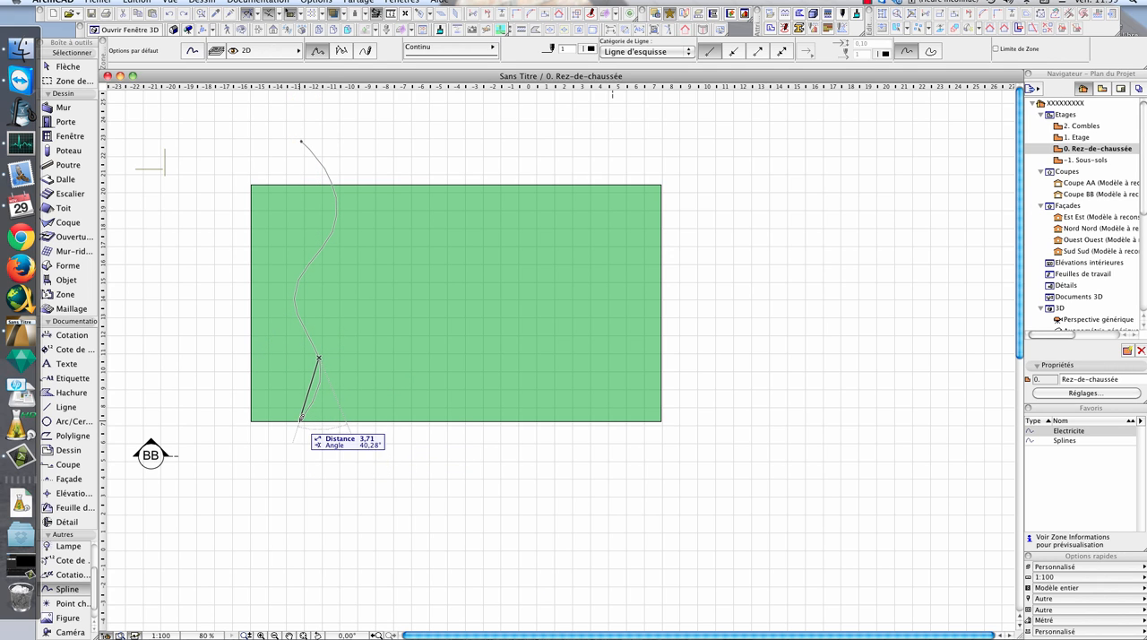
pyautogui.click(300, 435)
pyautogui.click(300, 434)
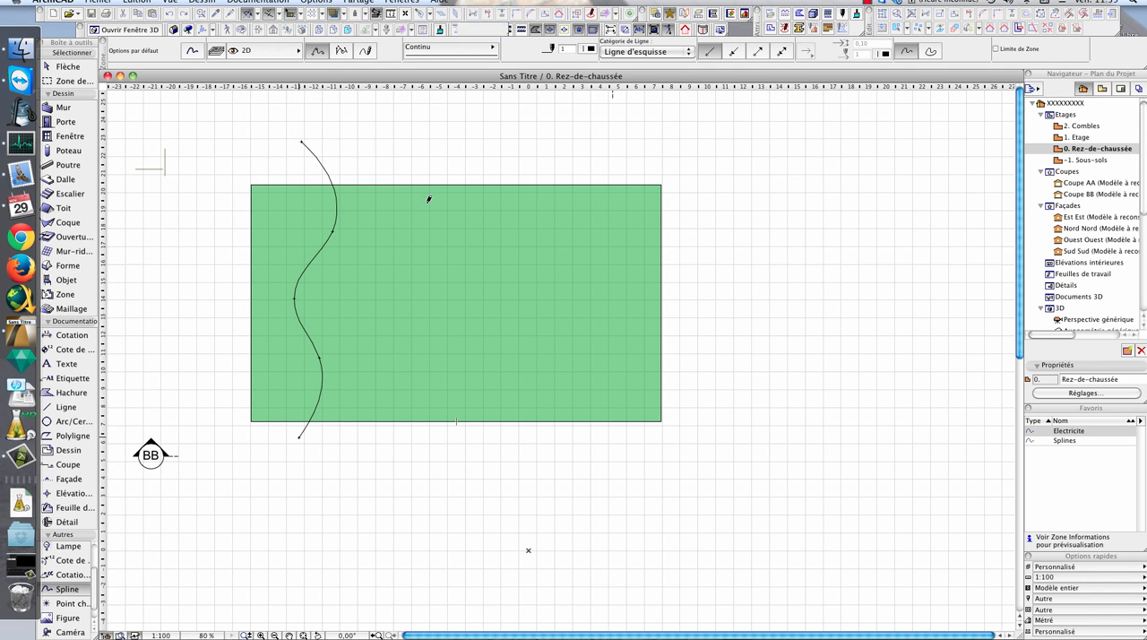
pyautogui.press('Escape')
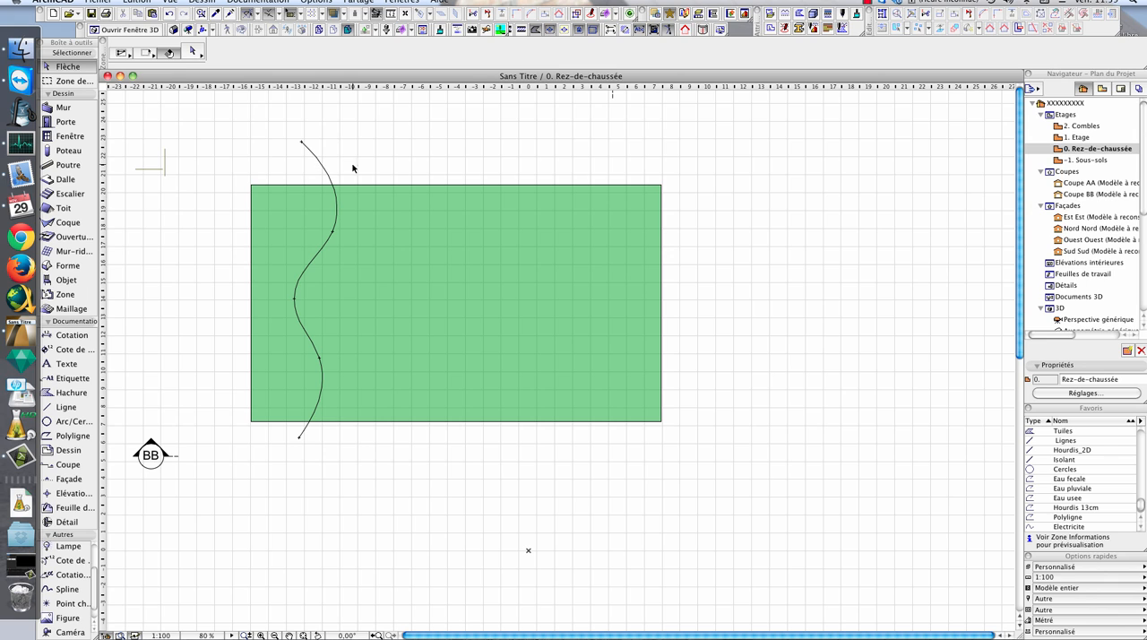
# - Draw a second, six-point spline across the middle of the mesh, starting above its upper edge and ending below its lower edge
pyautogui.click(313, 155)
pyautogui.click(67, 589)
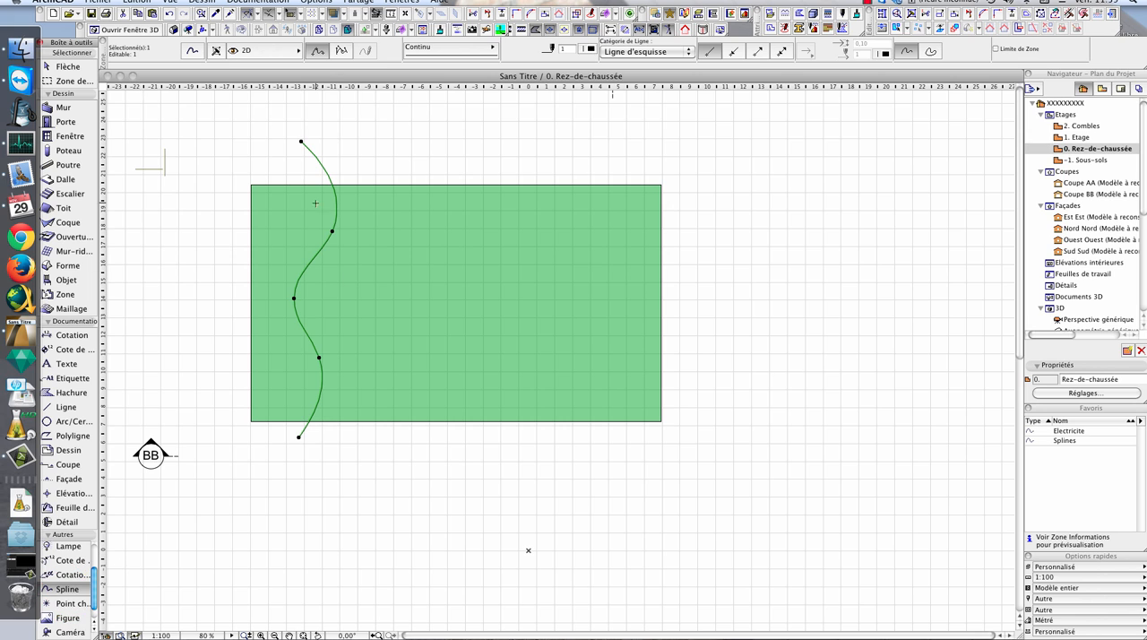
pyautogui.click(391, 137)
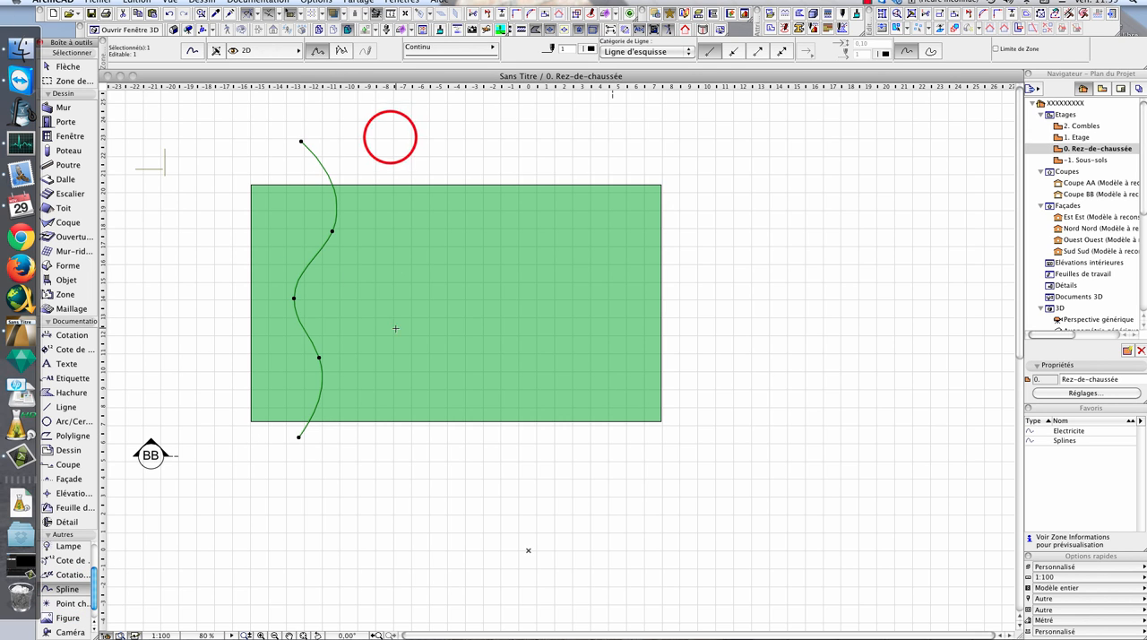
pyautogui.click(397, 136)
pyautogui.click(433, 167)
pyautogui.click(376, 238)
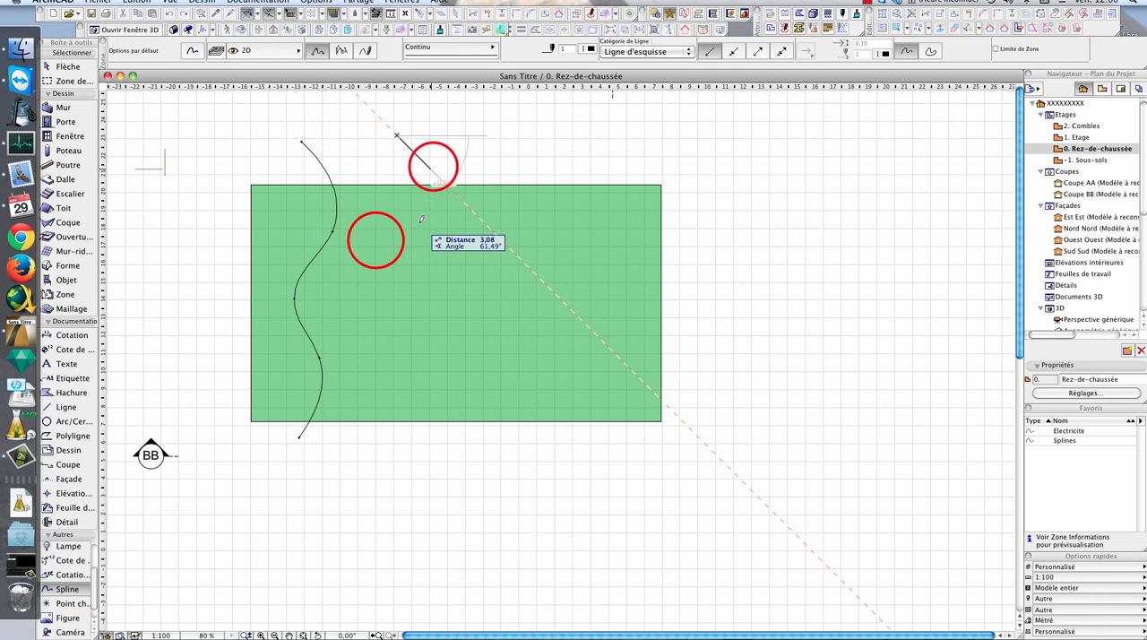
pyautogui.click(395, 325)
pyautogui.click(475, 396)
pyautogui.click(469, 469)
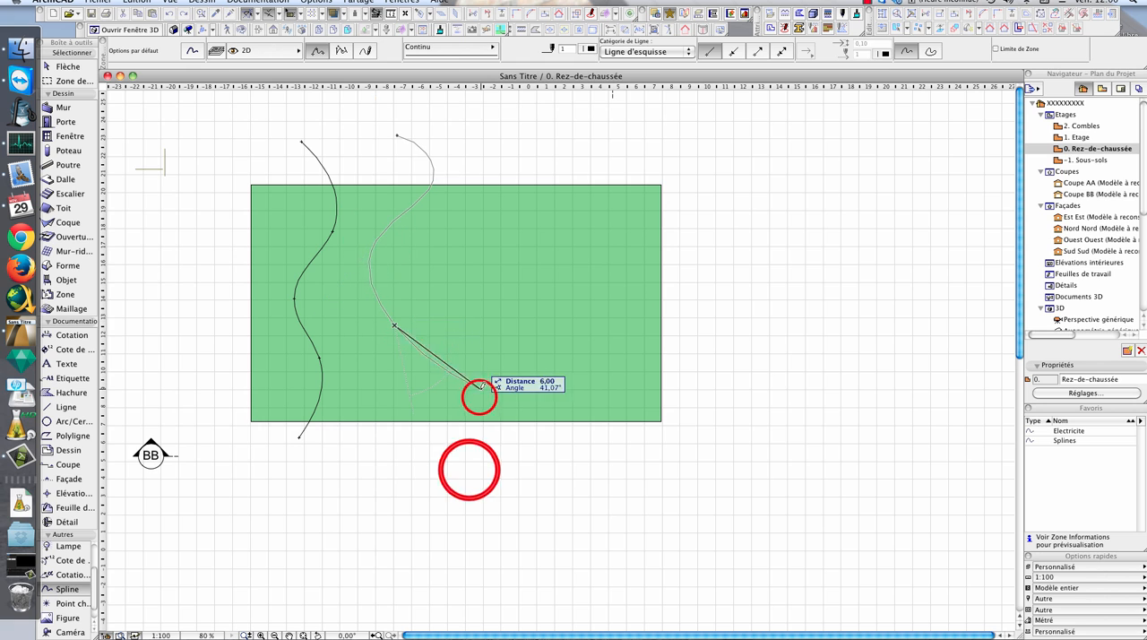
pyautogui.doubleClick(469, 468)
# - Draw a third, four-point spline entering through the mesh's upper edge and leaving through its right edge
pyautogui.click(505, 148)
pyautogui.click(590, 279)
pyautogui.doubleClick(696, 293)
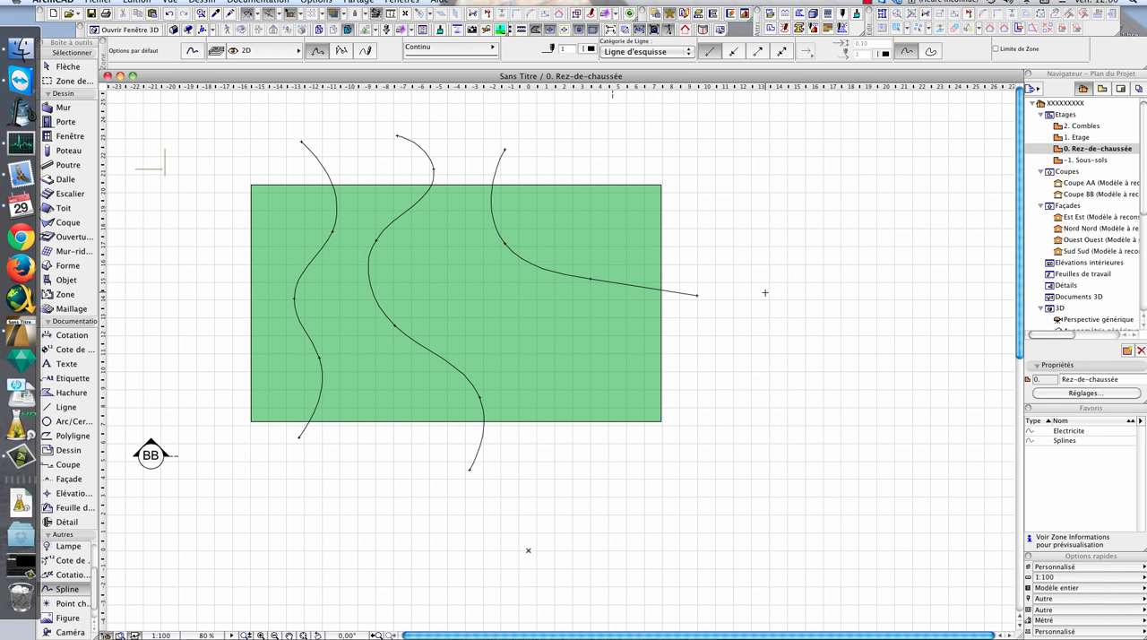
pyautogui.press('Escape')
# - Add the left spline's path to the terrain mesh as new points, using the Raccord aux arêtes utilisateur option
pyautogui.press('x')
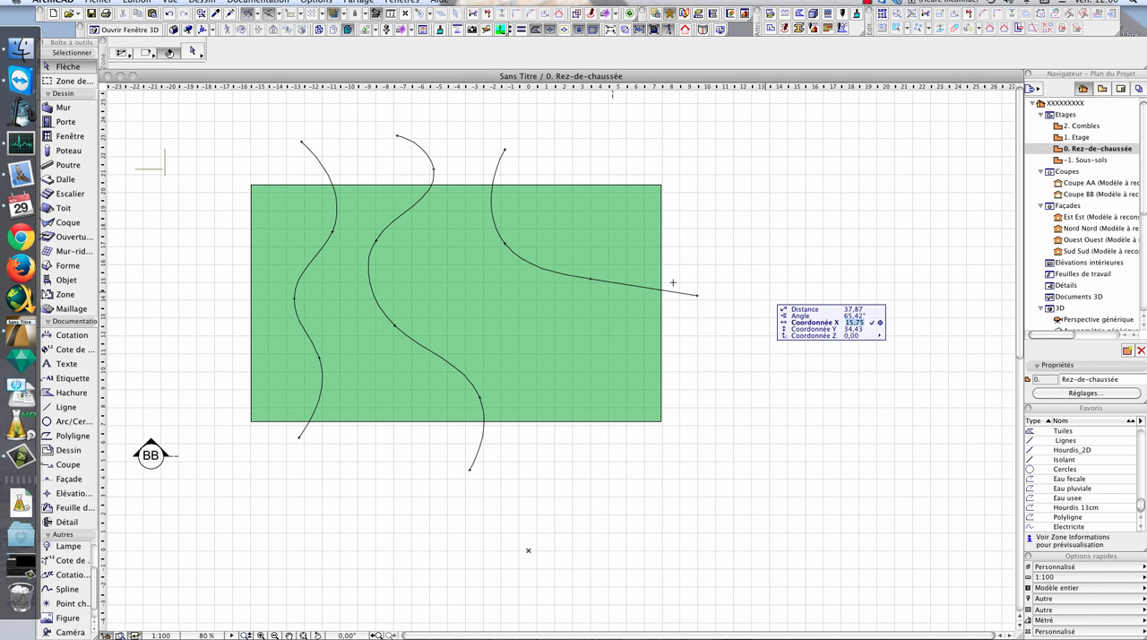
pyautogui.click(642, 254)
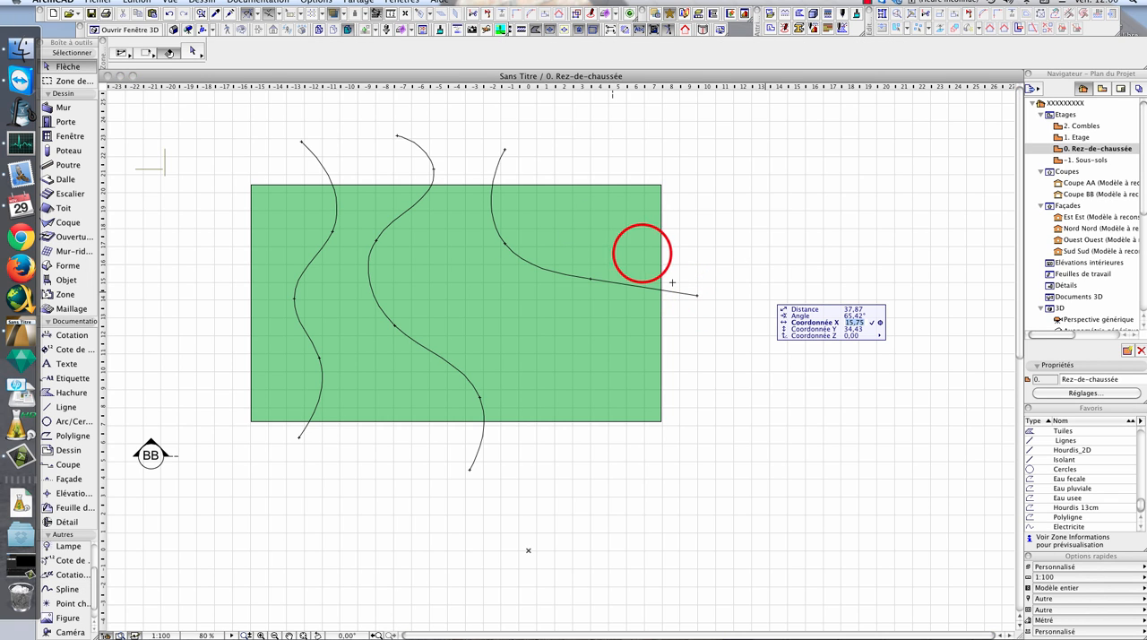
pyautogui.click(657, 209)
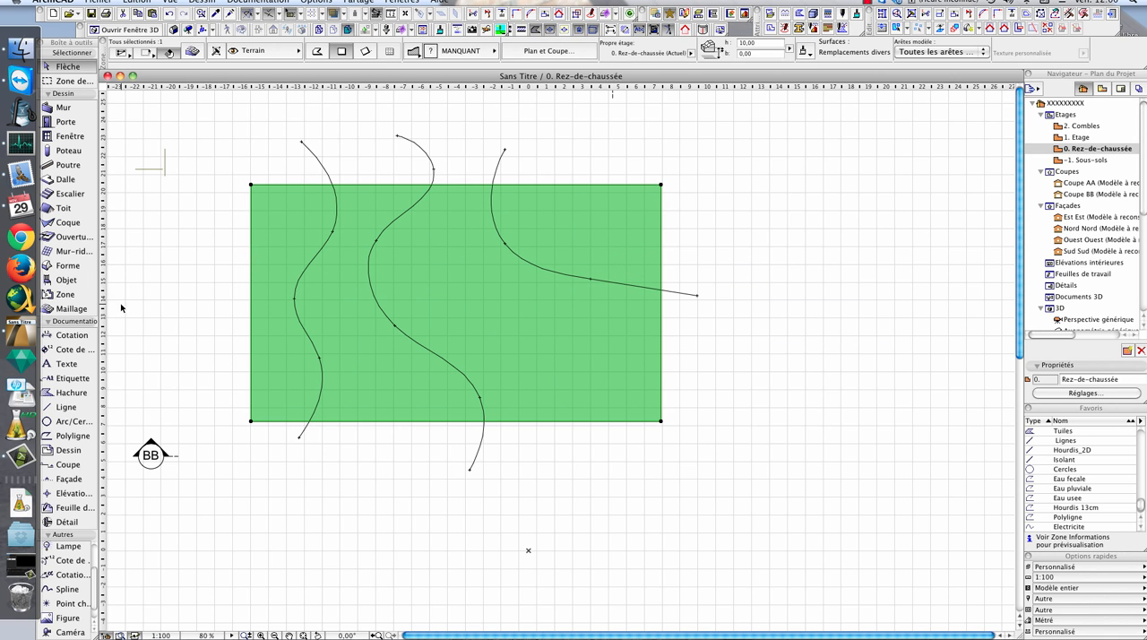
pyautogui.click(70, 309)
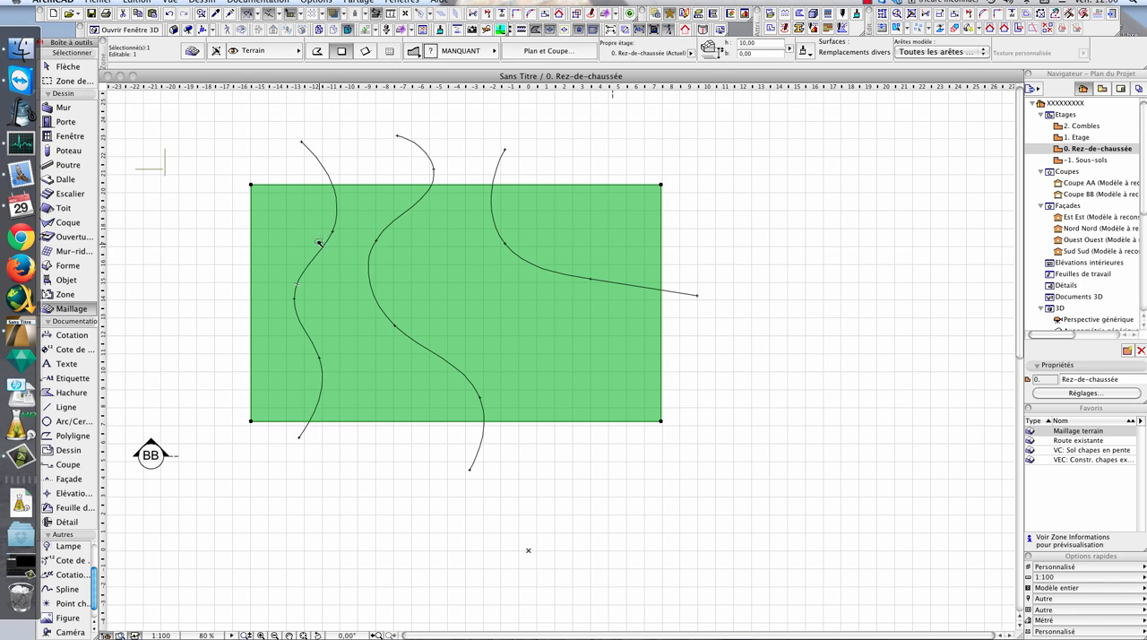
pyautogui.click(325, 247)
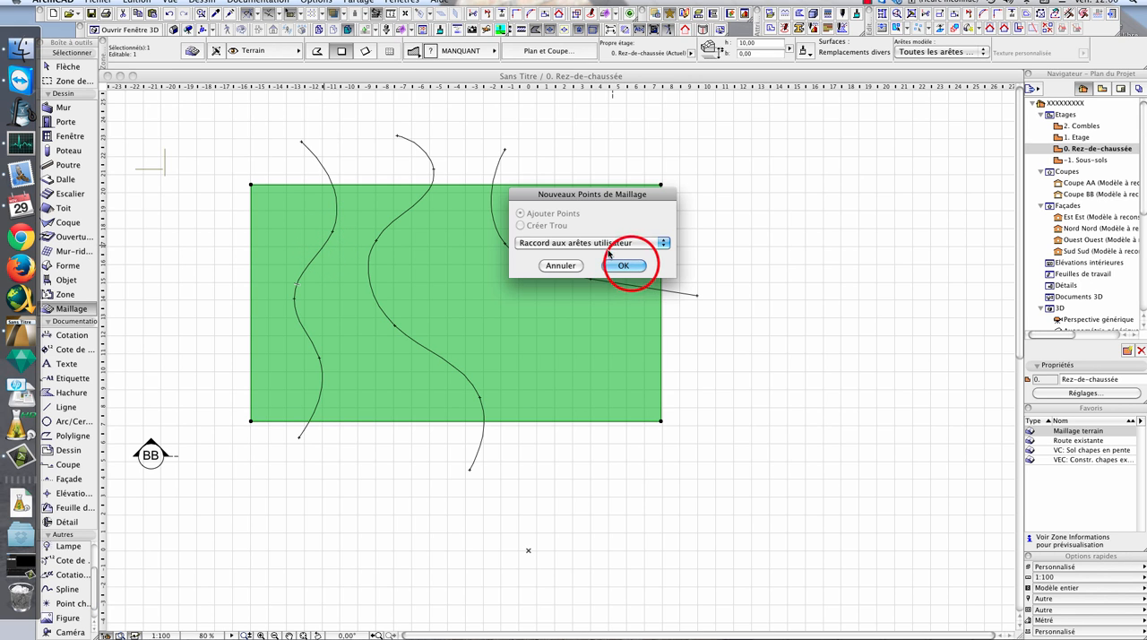
pyautogui.click(624, 266)
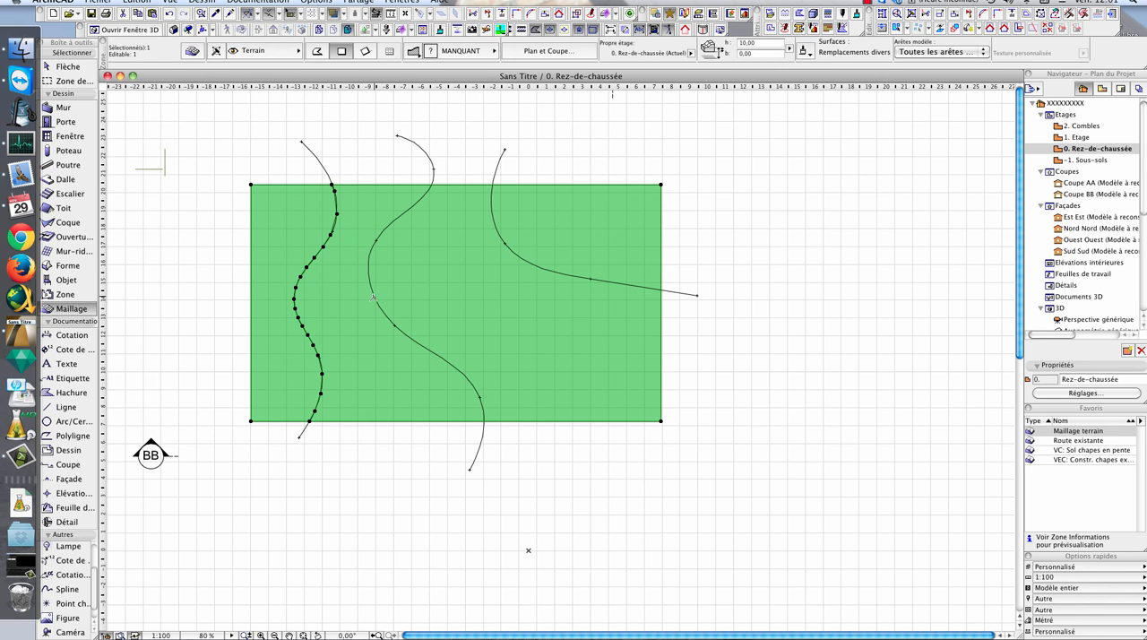
pyautogui.press('Escape')
pyautogui.press('Escape')
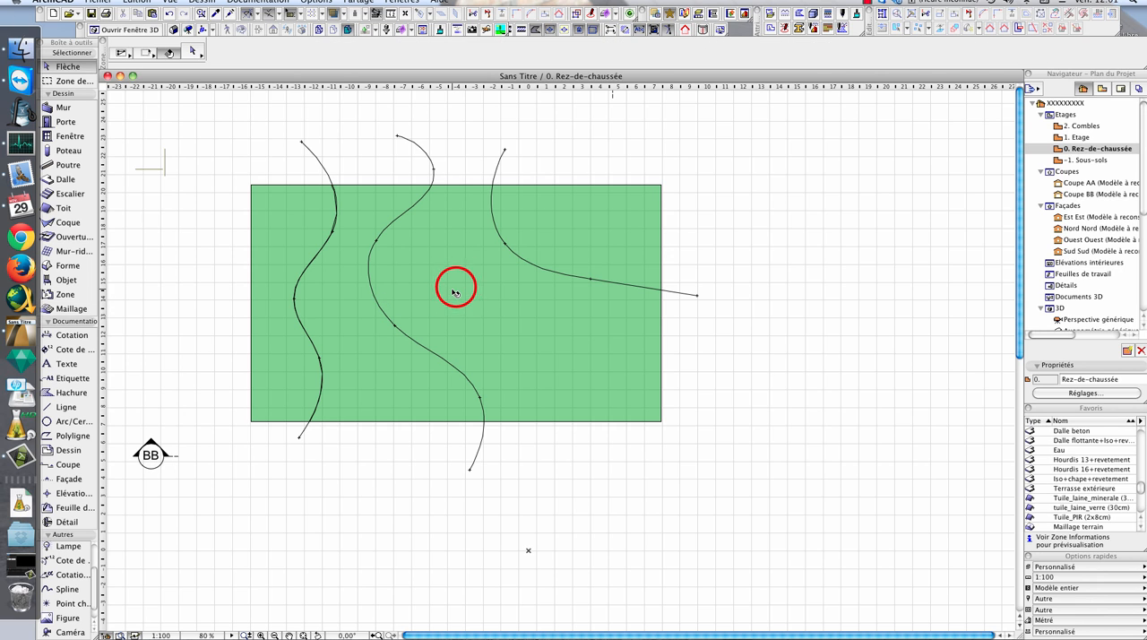
# - Add the middle and right splines' paths to the mesh as new points, both with Raccord aux arêtes utilisateur
pyautogui.click(456, 287)
pyautogui.click(71, 308)
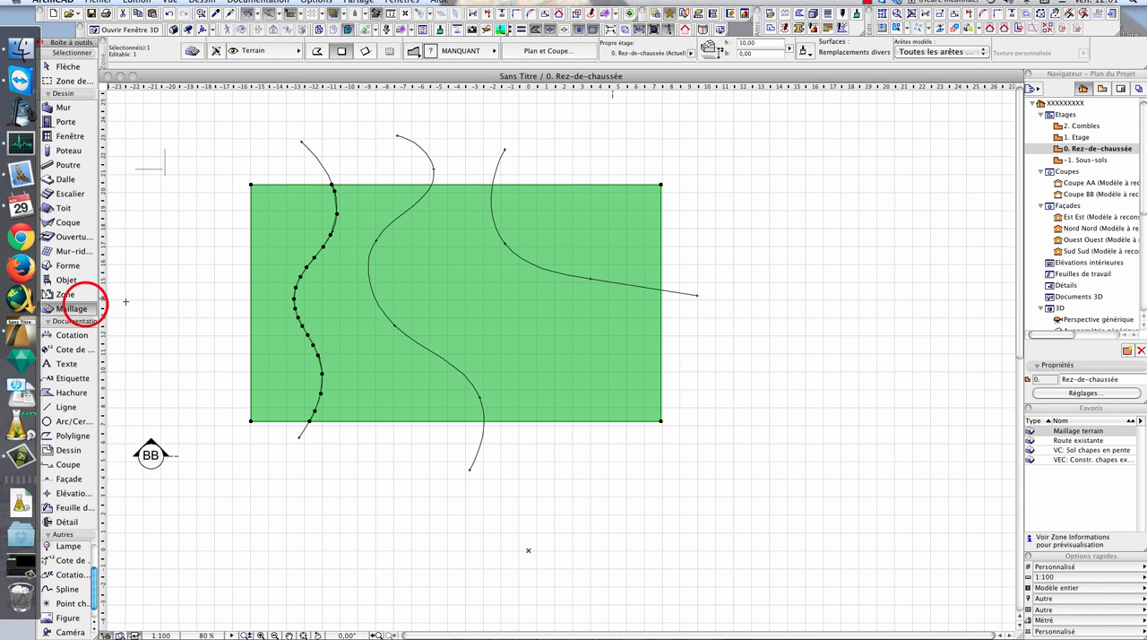
pyautogui.click(372, 261)
pyautogui.click(619, 260)
pyautogui.click(504, 242)
pyautogui.click(618, 260)
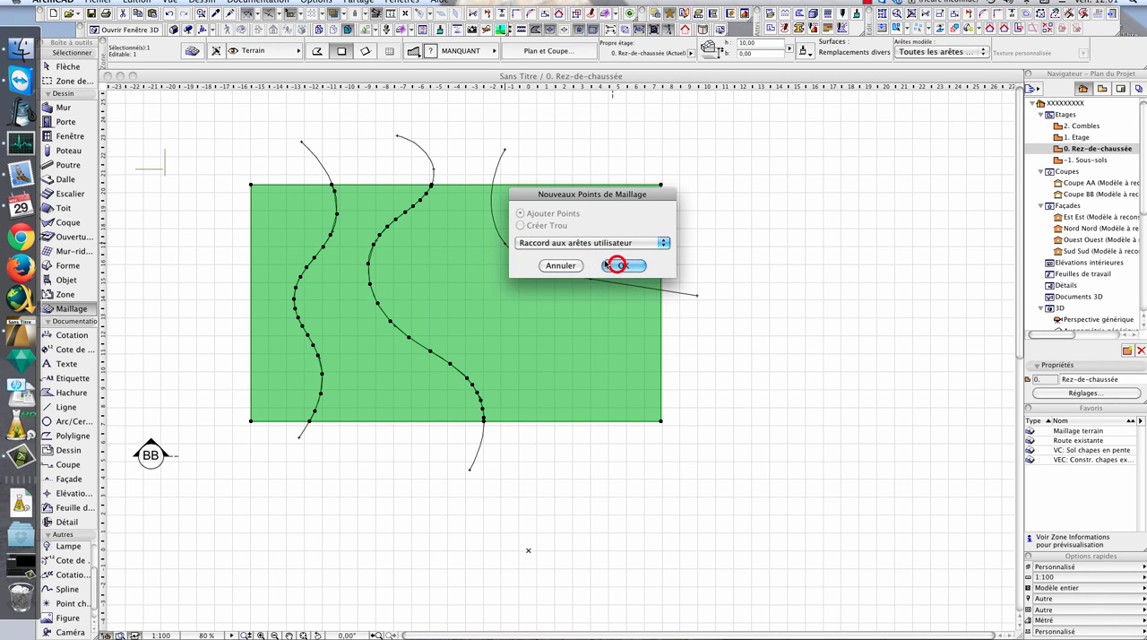
pyautogui.click(611, 143)
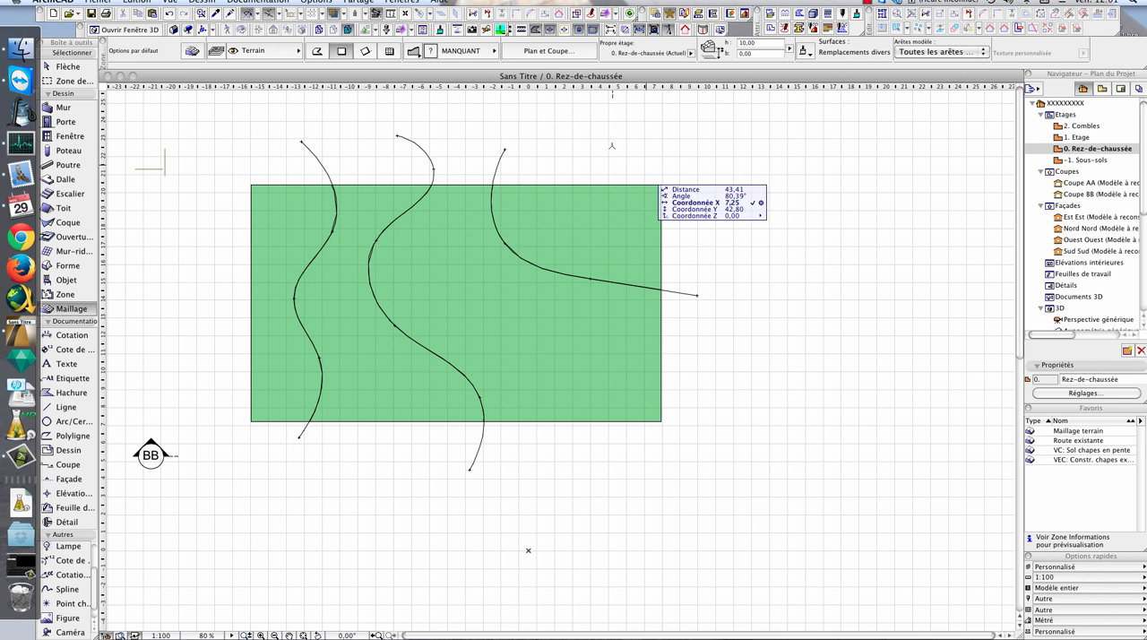
pyautogui.click(637, 229)
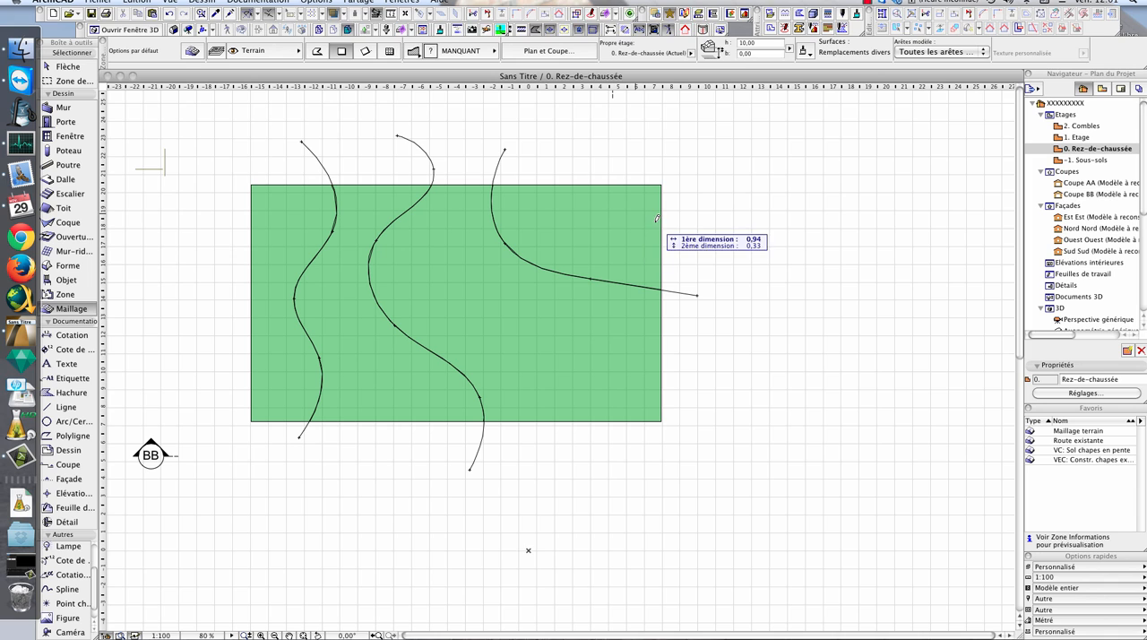
pyautogui.click(717, 211)
pyautogui.press('Escape')
# - View the terrain mesh in 3D and select it to examine the contour points along its top surface
pyautogui.press('F3')
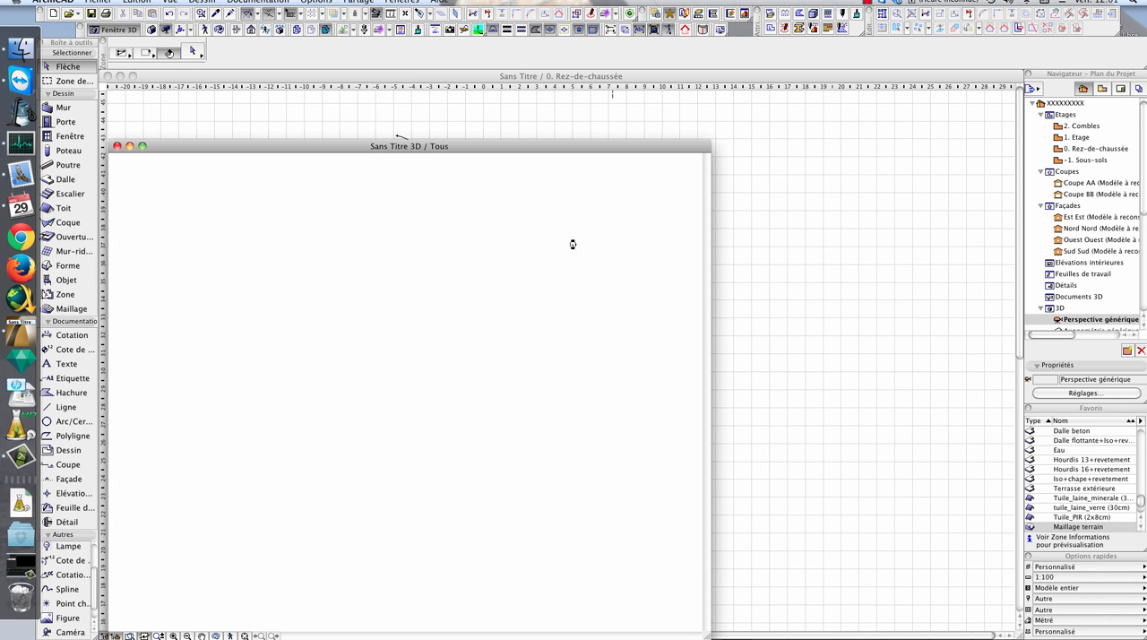
pyautogui.scroll(-6, 542, 410)
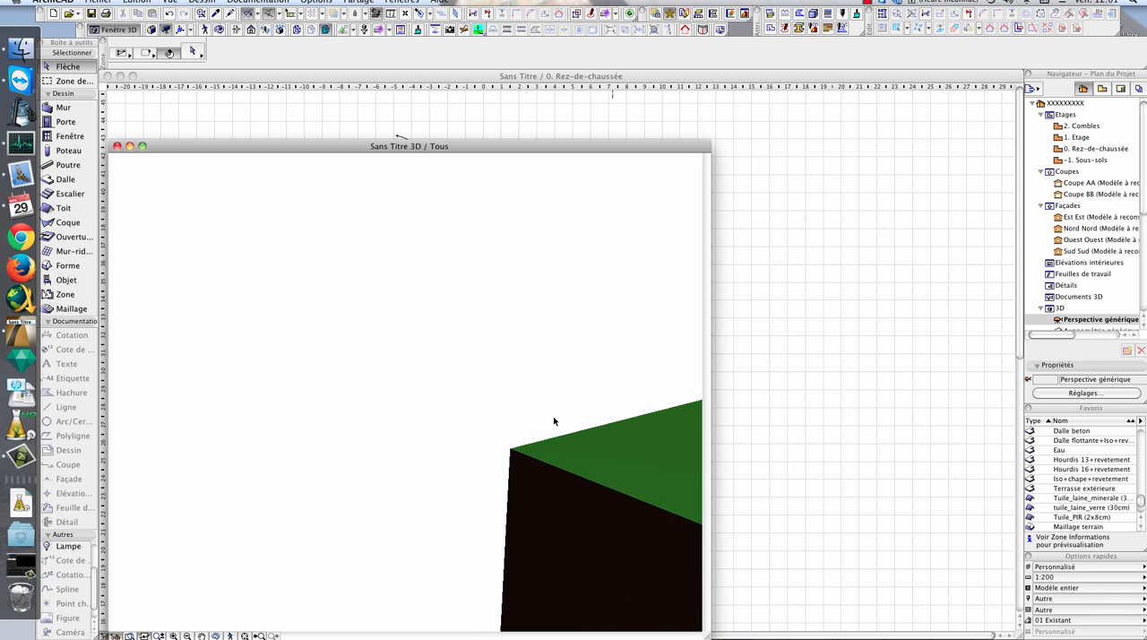
pyautogui.keyDown('shift'); pyautogui.moveTo(319, 384); pyautogui.dragTo(338, 425, button='middle'); pyautogui.keyUp('shift')
pyautogui.click(444, 362)
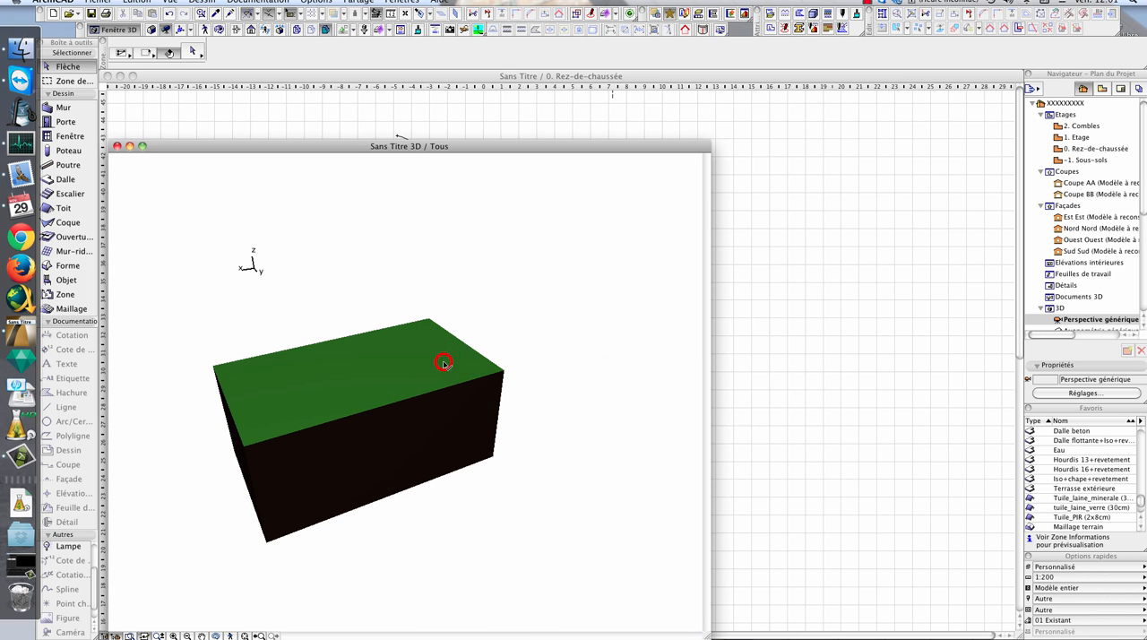
pyautogui.scroll(1, 385, 419)
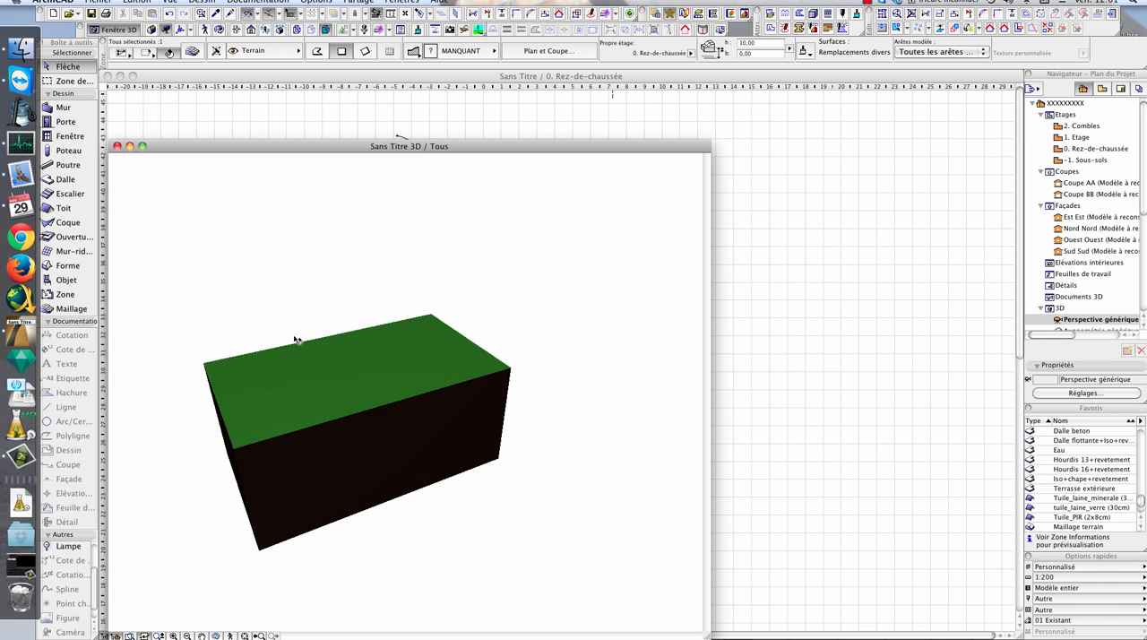
pyautogui.click(466, 381)
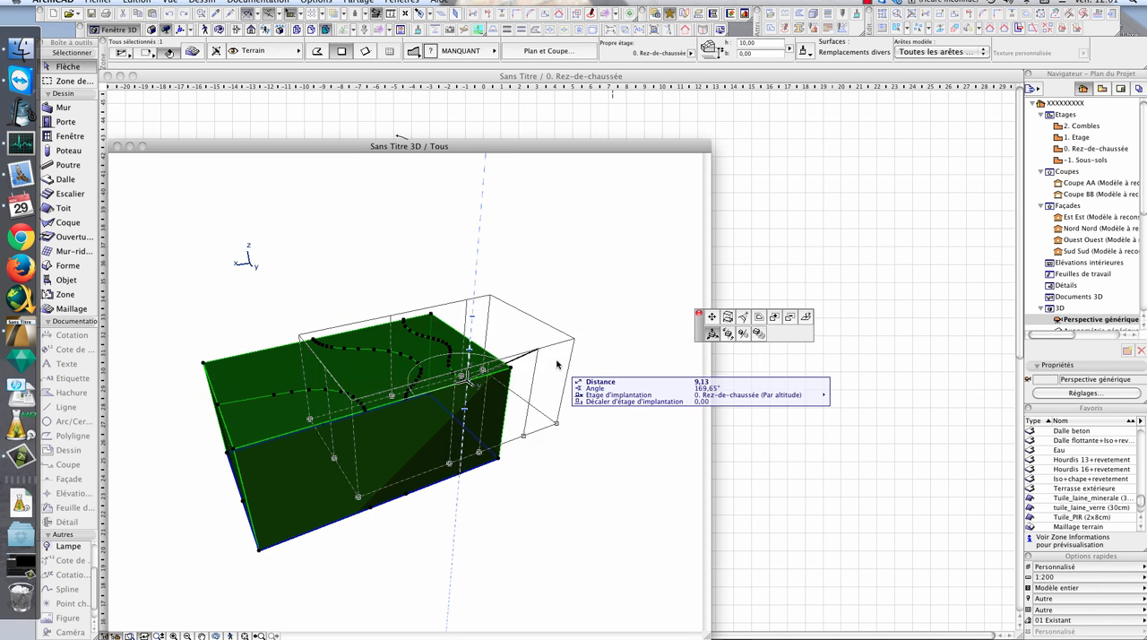
pyautogui.press('Escape')
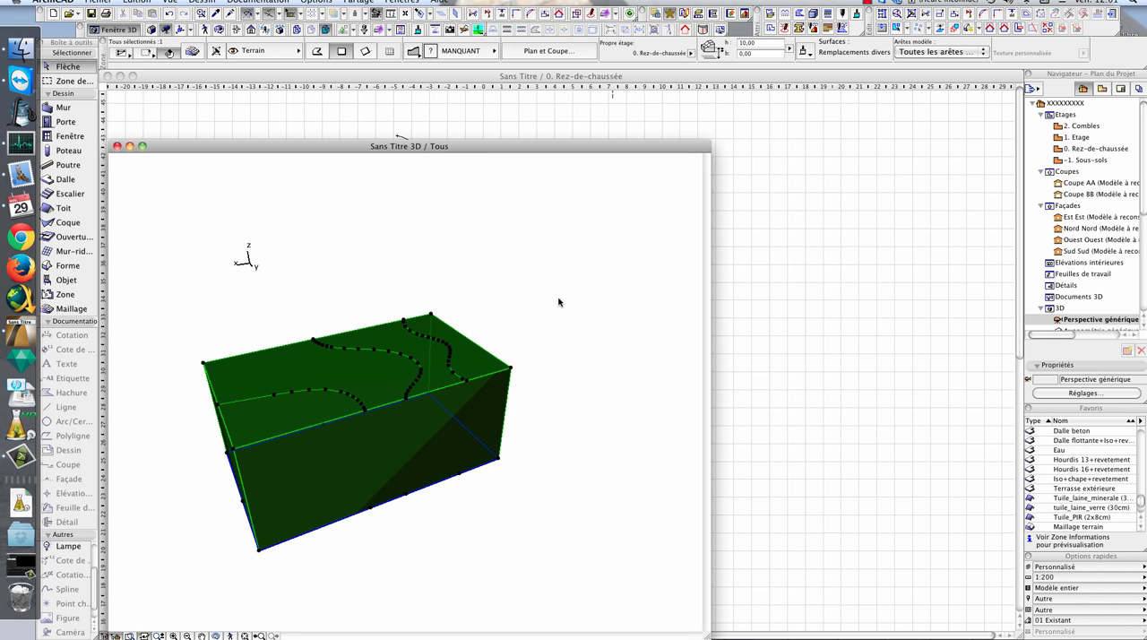
# - Return to the ground floor plan and select the terrain mesh
pyautogui.click(792, 274)
pyautogui.click(443, 286)
pyautogui.click(332, 231)
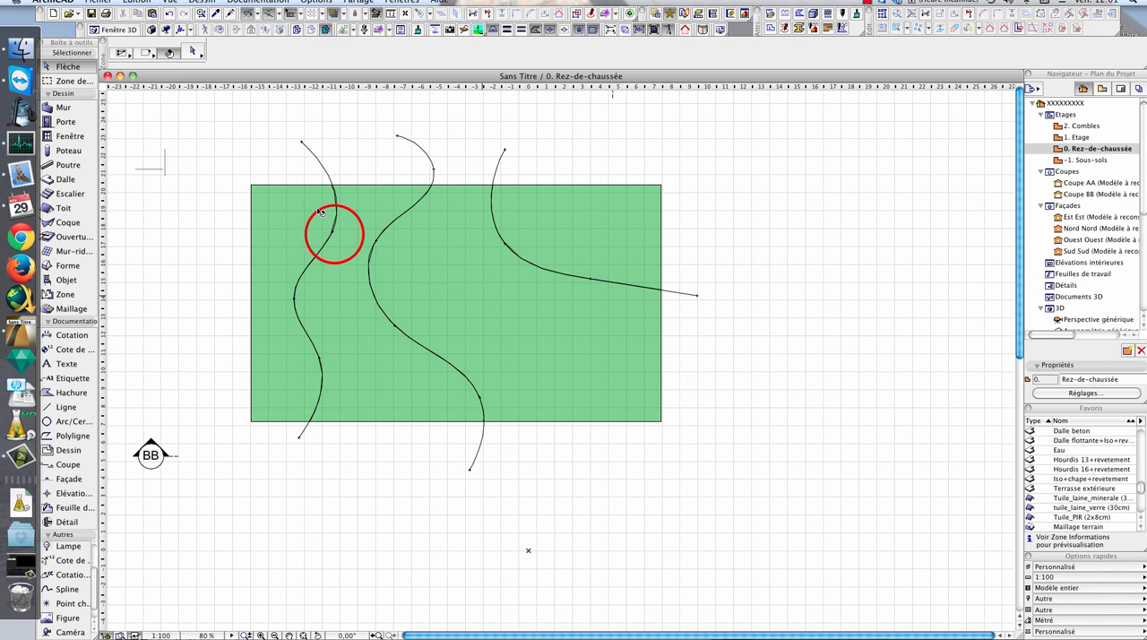
pyautogui.click(332, 232)
pyautogui.click(344, 195)
pyautogui.click(380, 182)
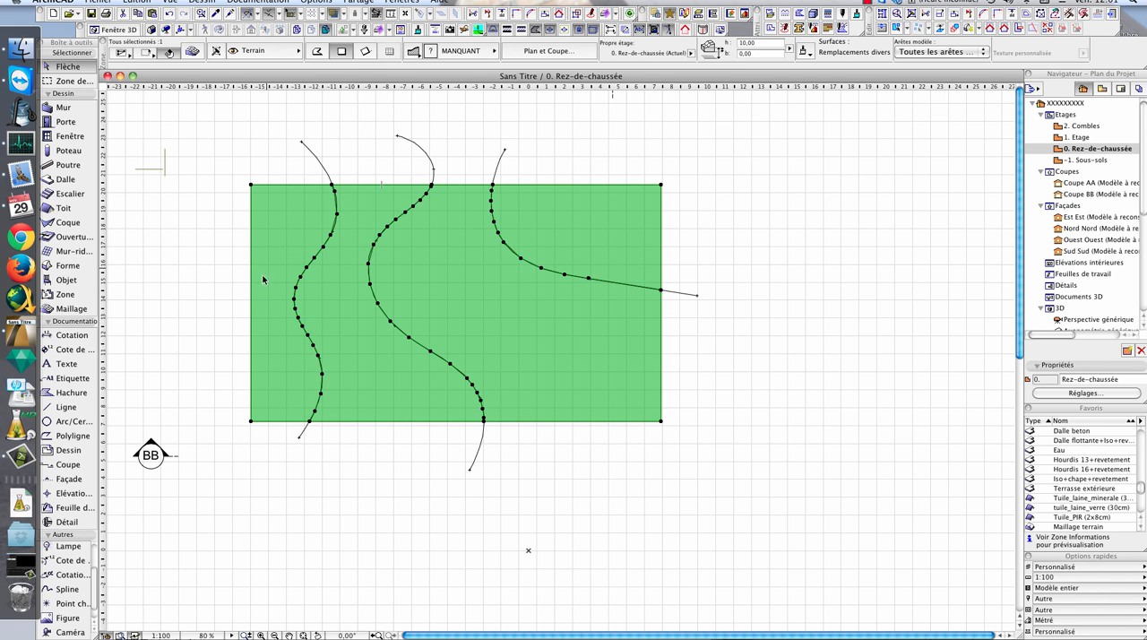
# - Set the height of the left contour's points to 1,00 using the Appliquer à Tous option
pyautogui.click(320, 395)
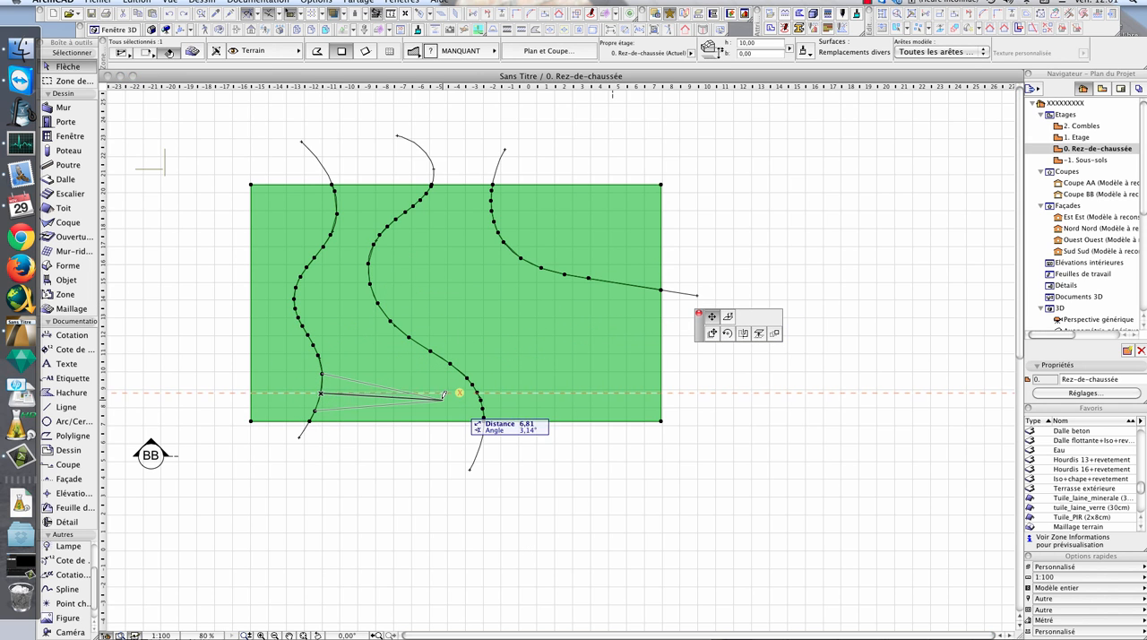
pyautogui.click(729, 319)
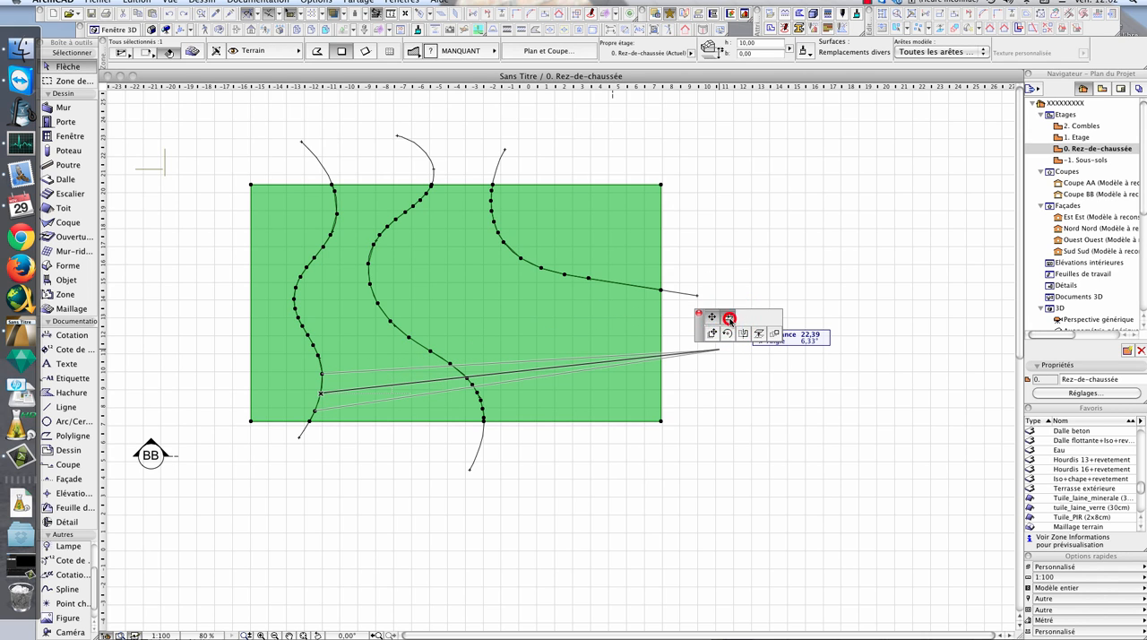
pyautogui.write('1,00')
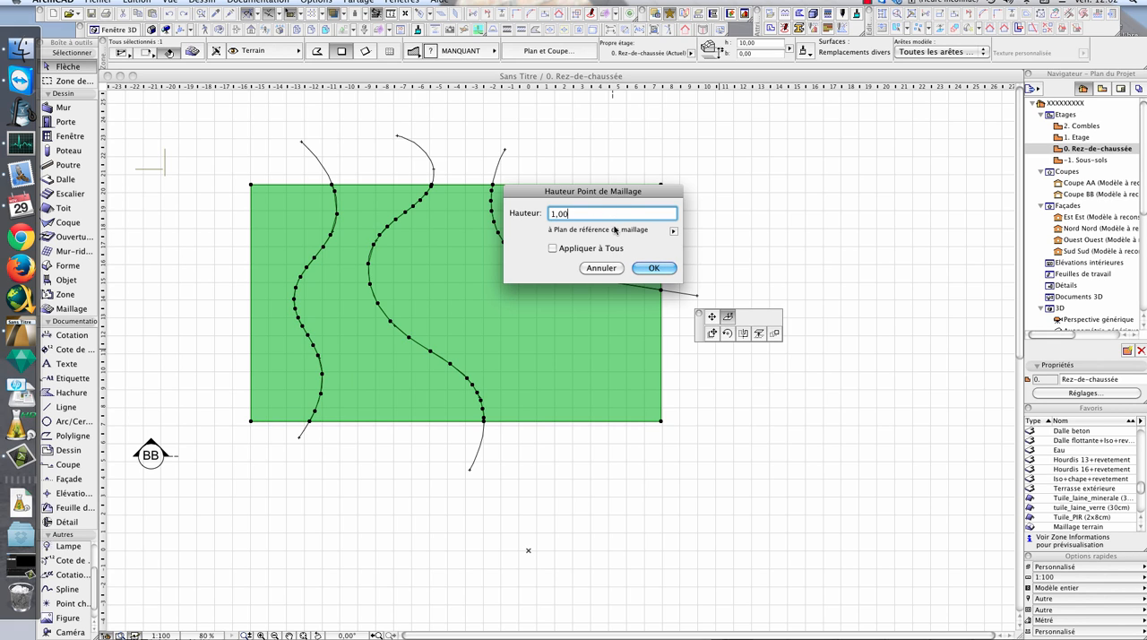
pyautogui.click(592, 252)
pyautogui.click(653, 268)
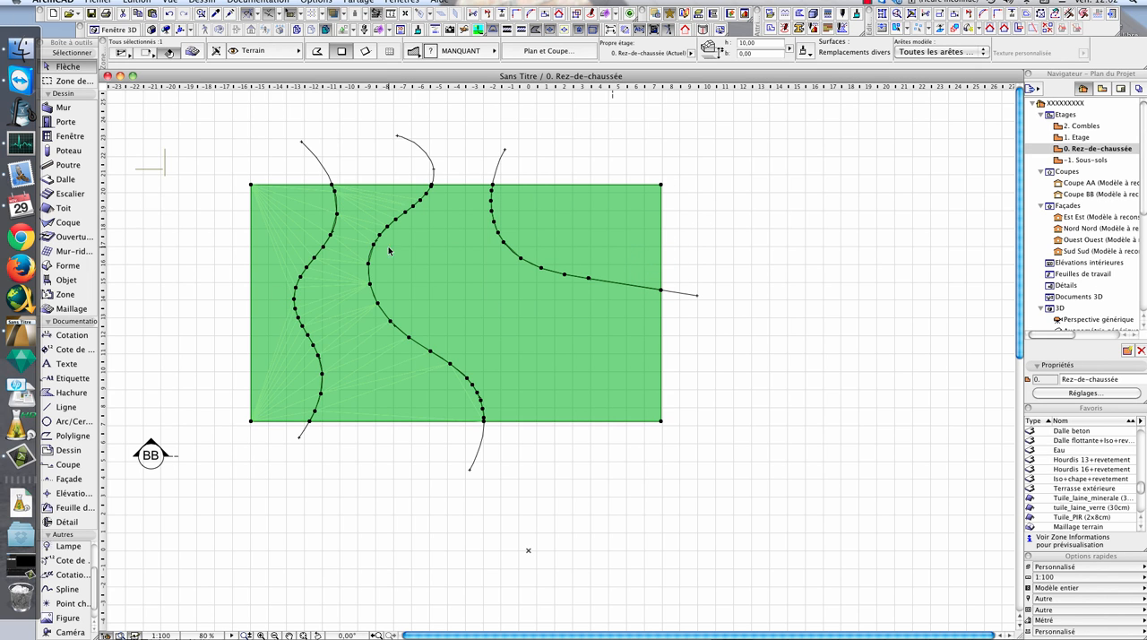
# - Set the height of the left contour's endpoint on the mesh's lower edge
pyautogui.click(331, 185)
pyautogui.press('Escape')
pyautogui.click(310, 422)
pyautogui.click(310, 421)
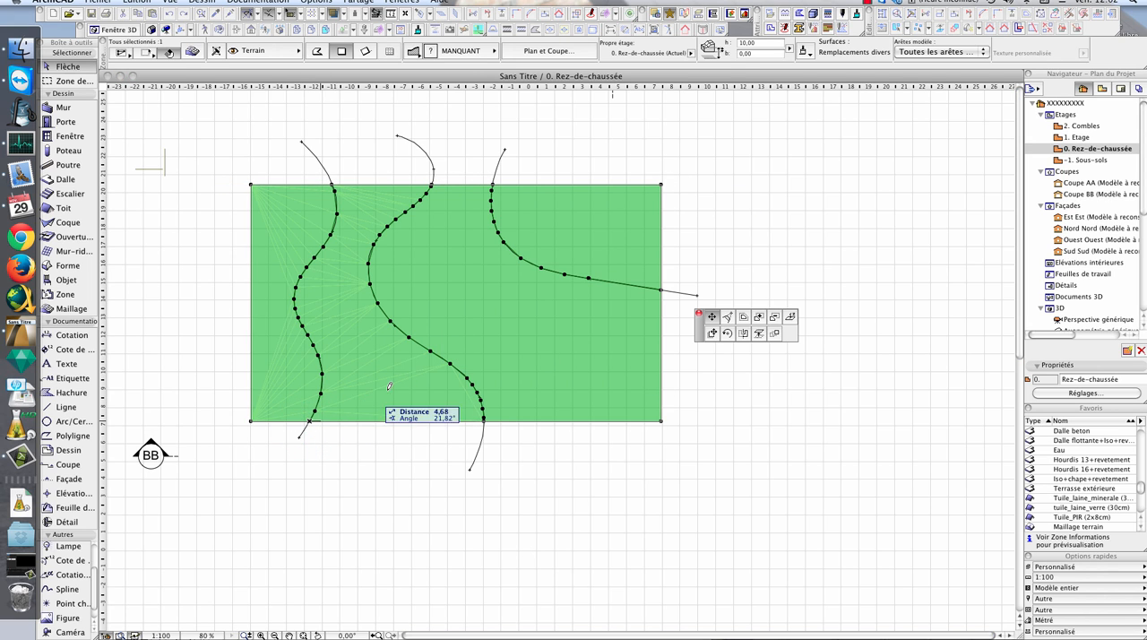
pyautogui.click(788, 318)
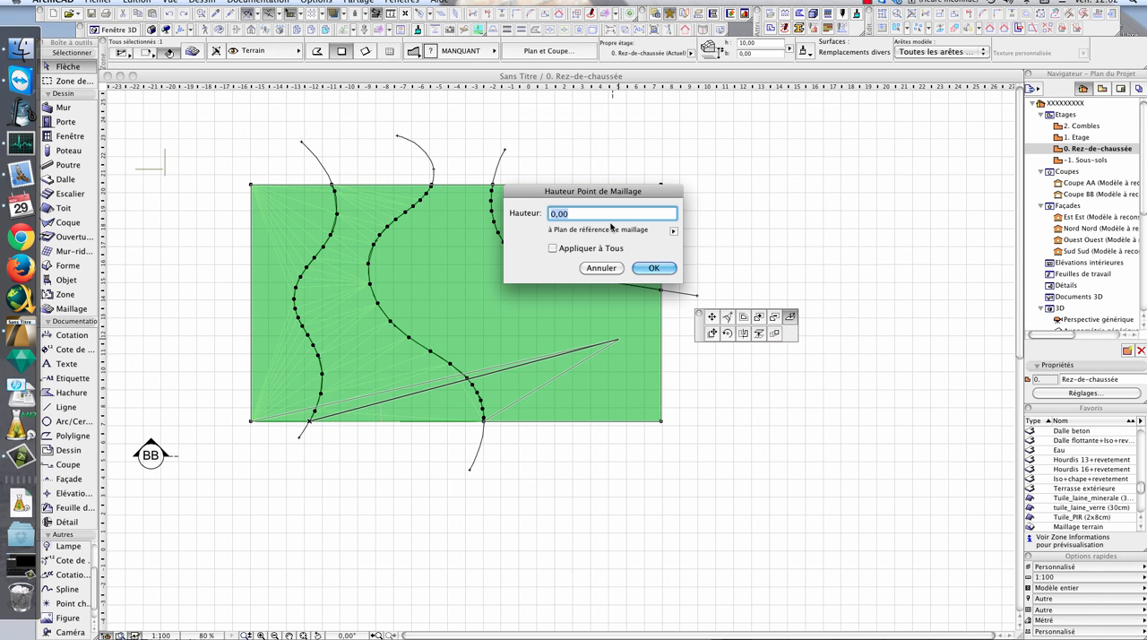
pyautogui.click(653, 268)
pyautogui.click(330, 183)
pyautogui.click(789, 316)
pyautogui.click(798, 318)
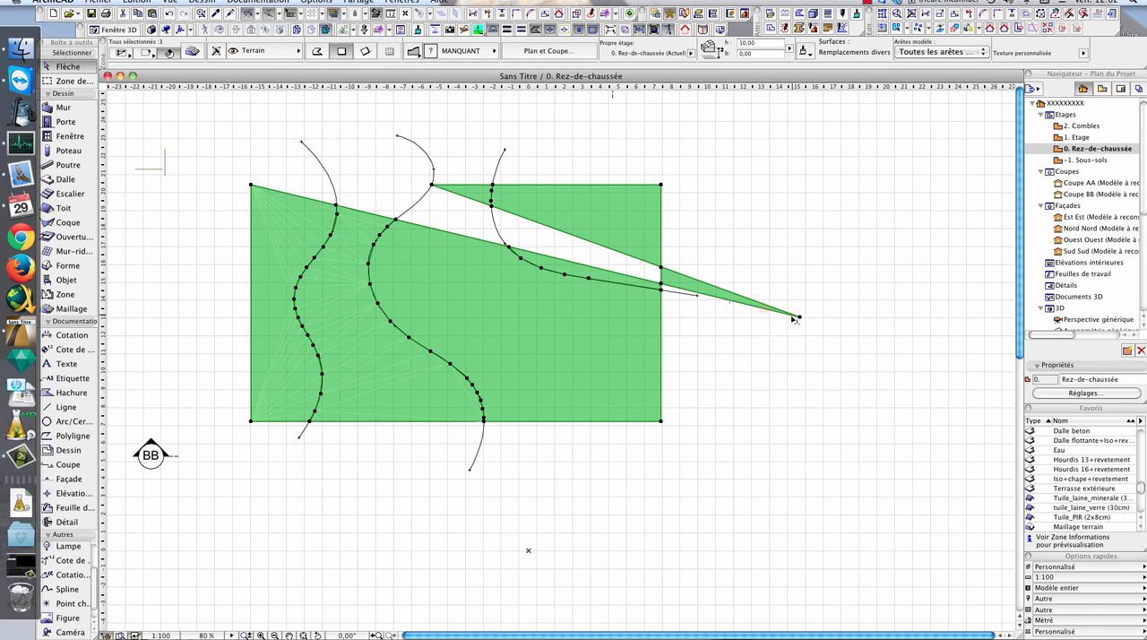
pyautogui.press('super+z')
# - Set the height of the left contour's endpoint on the mesh's upper edge to 1
pyautogui.click(330, 185)
pyautogui.click(333, 185)
pyautogui.click(789, 317)
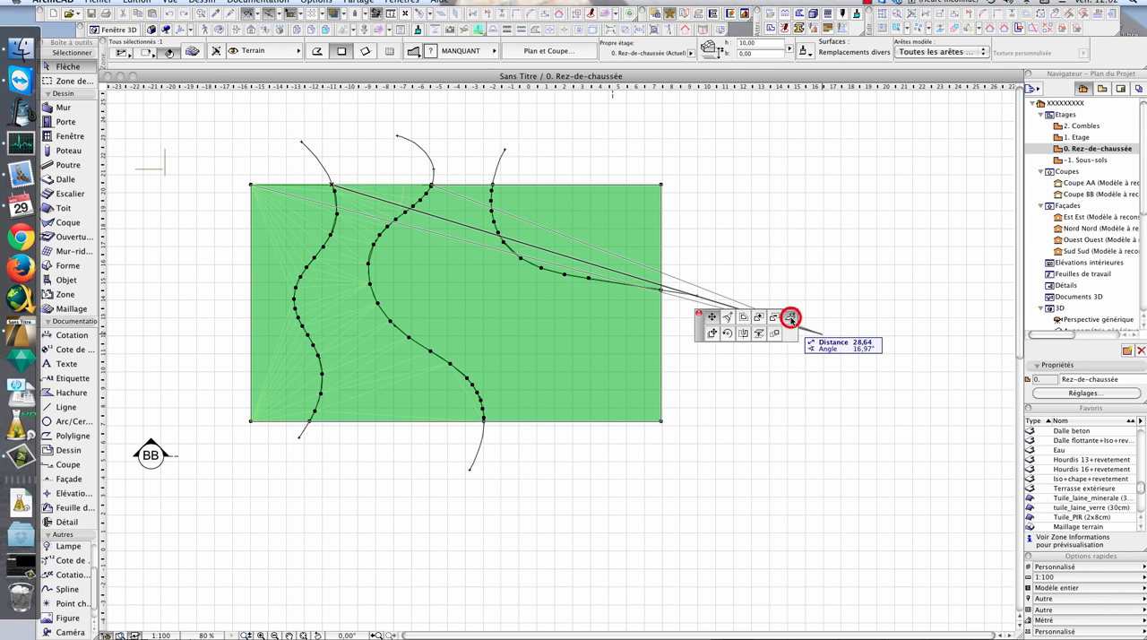
pyautogui.write('1')
pyautogui.press('Return')
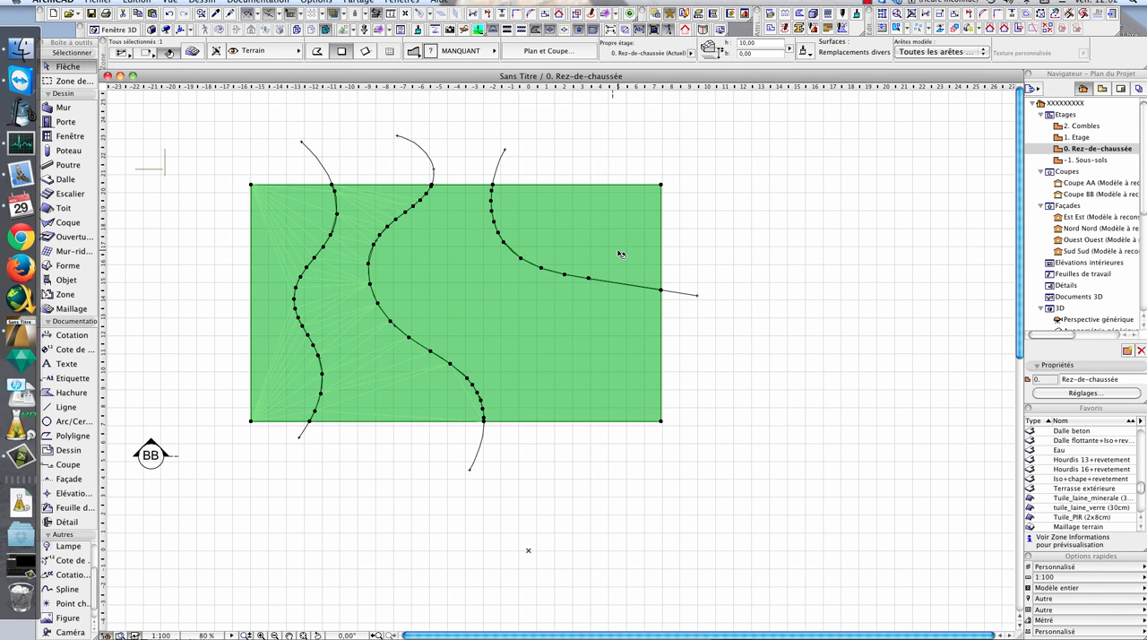
# - Set the height of the middle contour's points to 2,00 using the Appliquer à Tous option
pyautogui.click(369, 285)
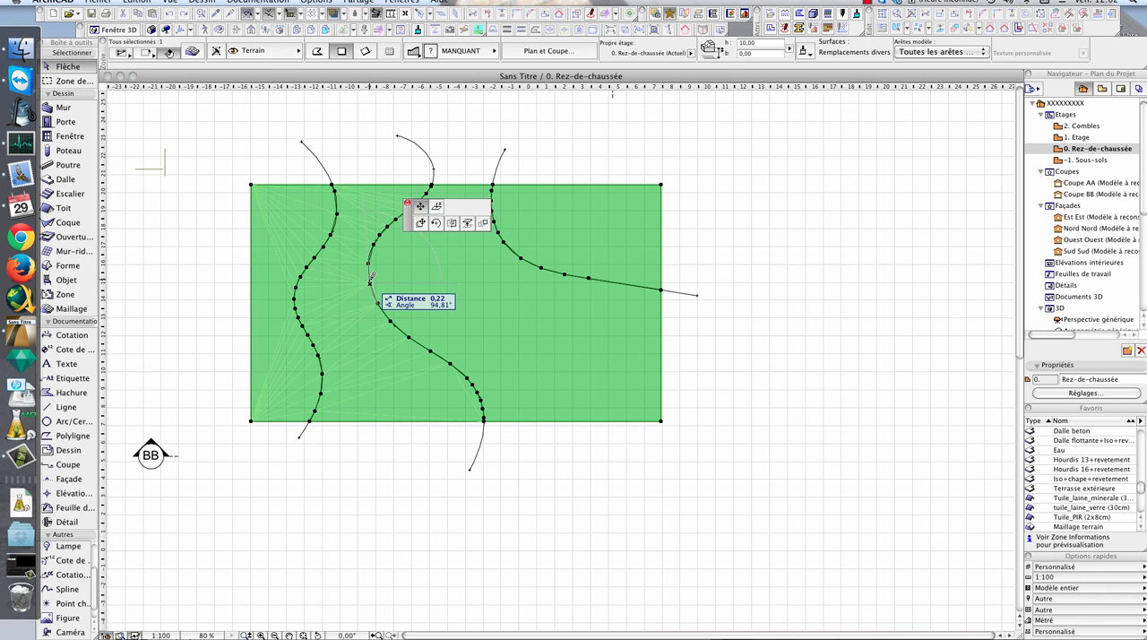
pyautogui.click(726, 315)
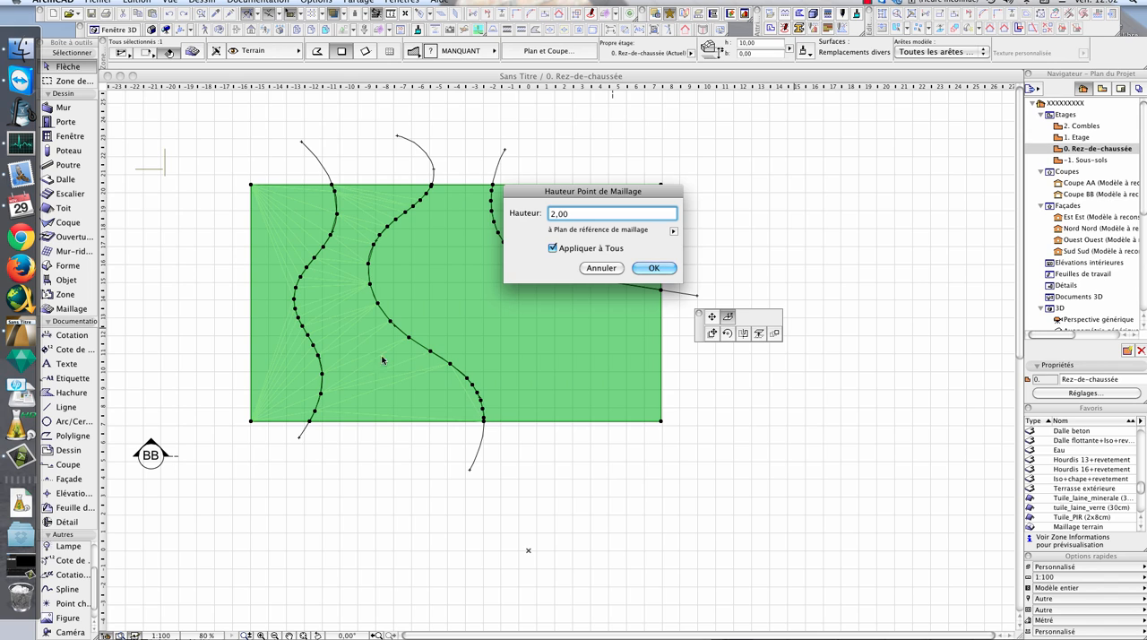
pyautogui.click(653, 267)
# - Set the heights of the middle contour's two endpoints on the mesh's upper and lower edges to 2,00
pyautogui.click(431, 184)
pyautogui.click(784, 315)
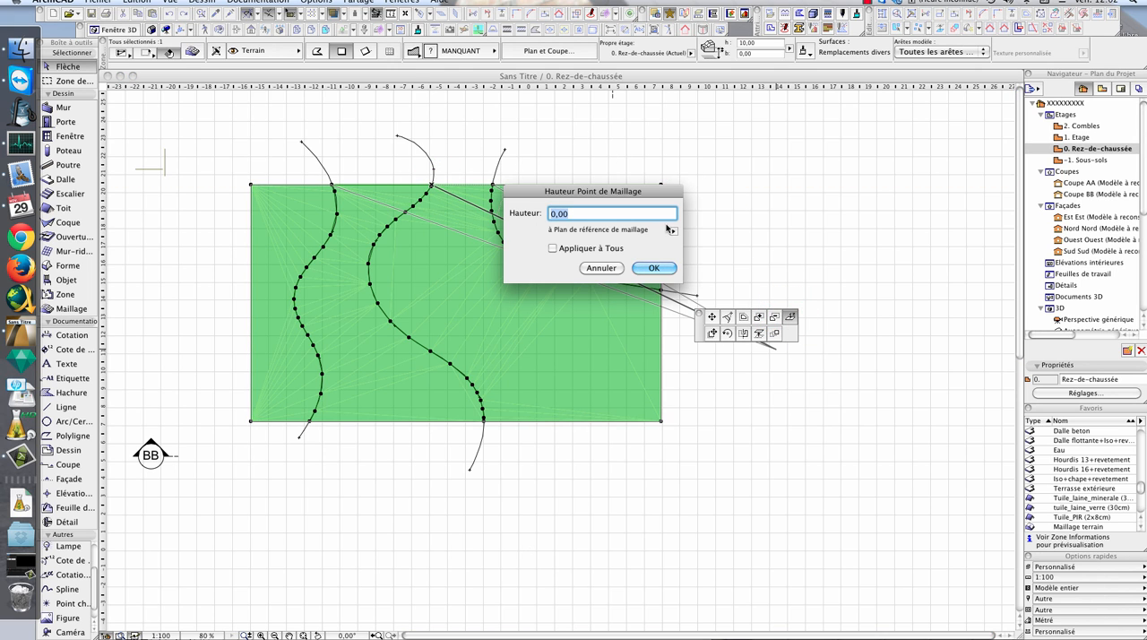
pyautogui.press('Return')
pyautogui.click(483, 420)
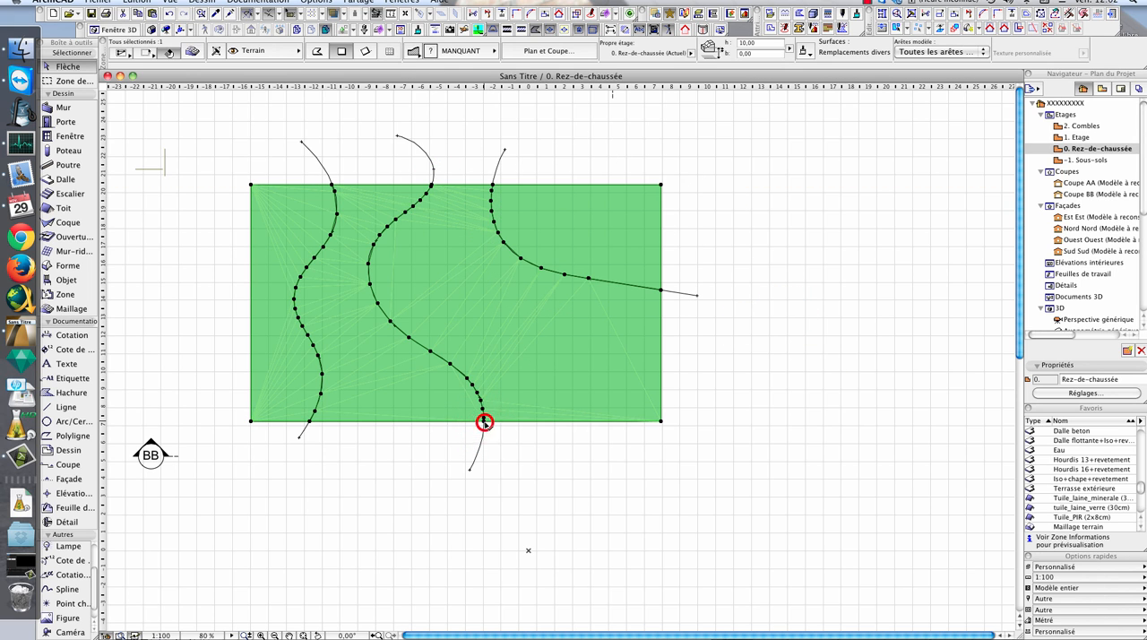
pyautogui.click(786, 318)
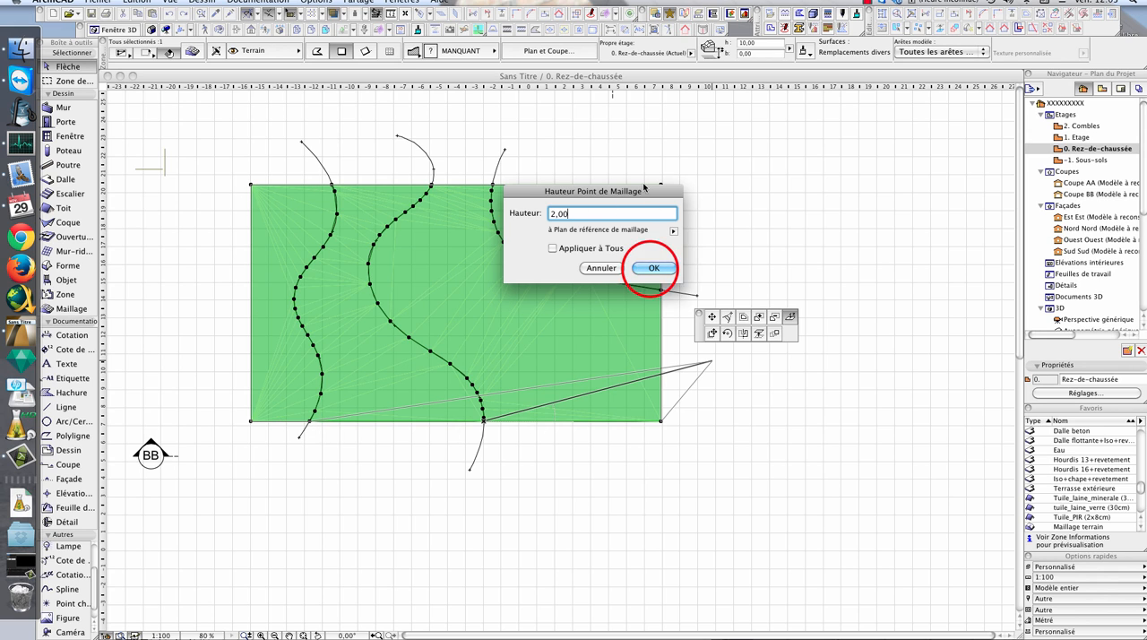
pyautogui.click(654, 268)
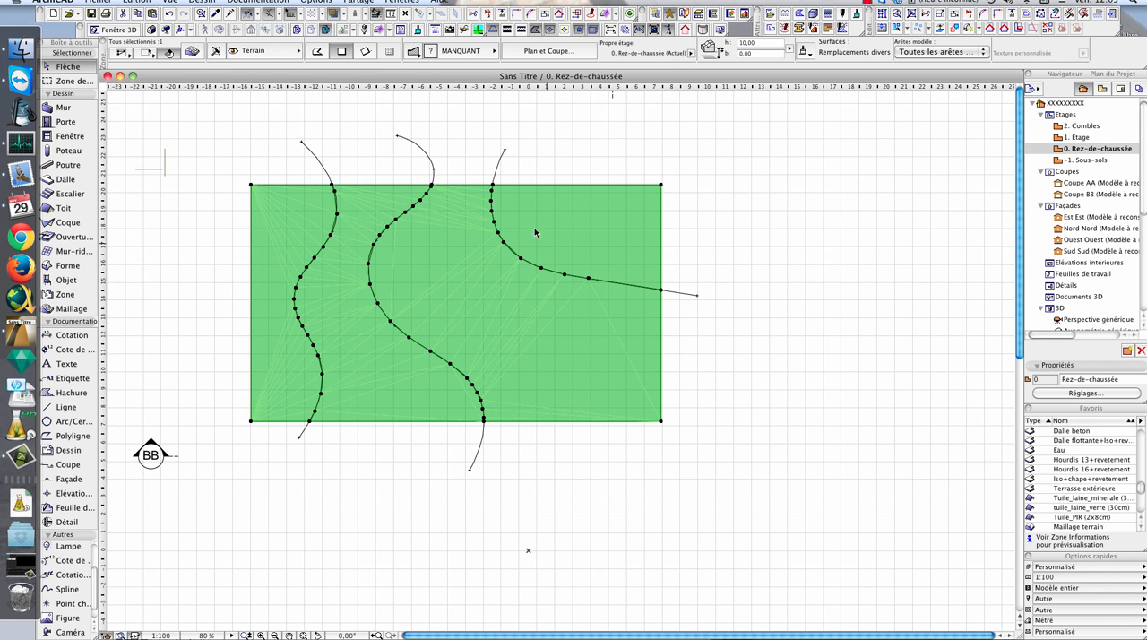
# - Set the right contour's points to height 3, including its endpoints on the mesh's upper and right edges
pyautogui.click(492, 185)
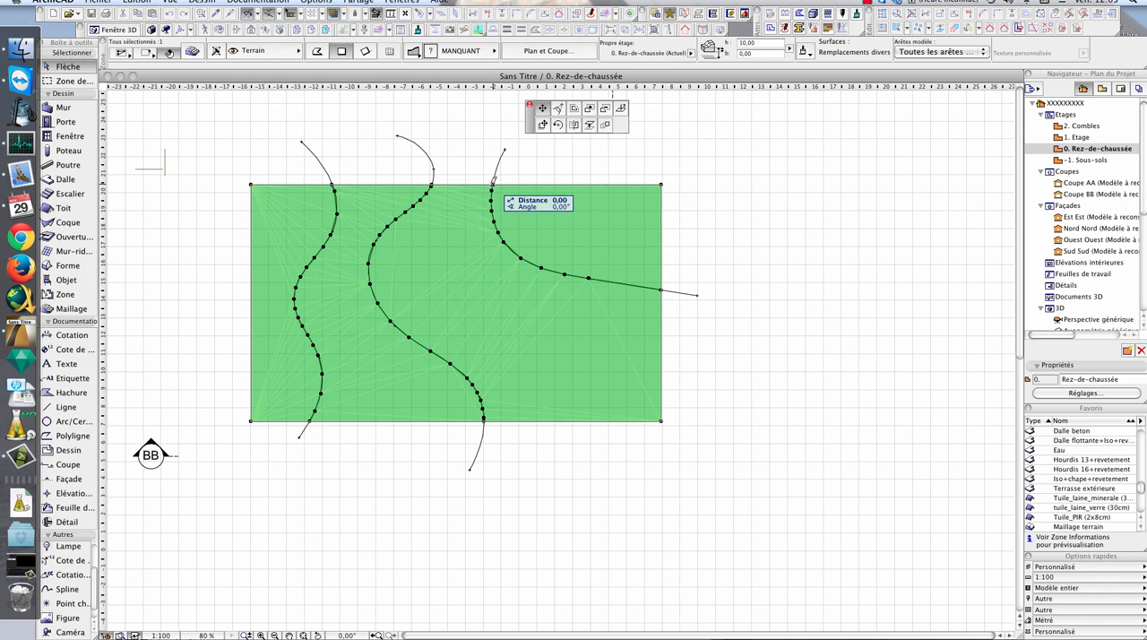
pyautogui.click(789, 316)
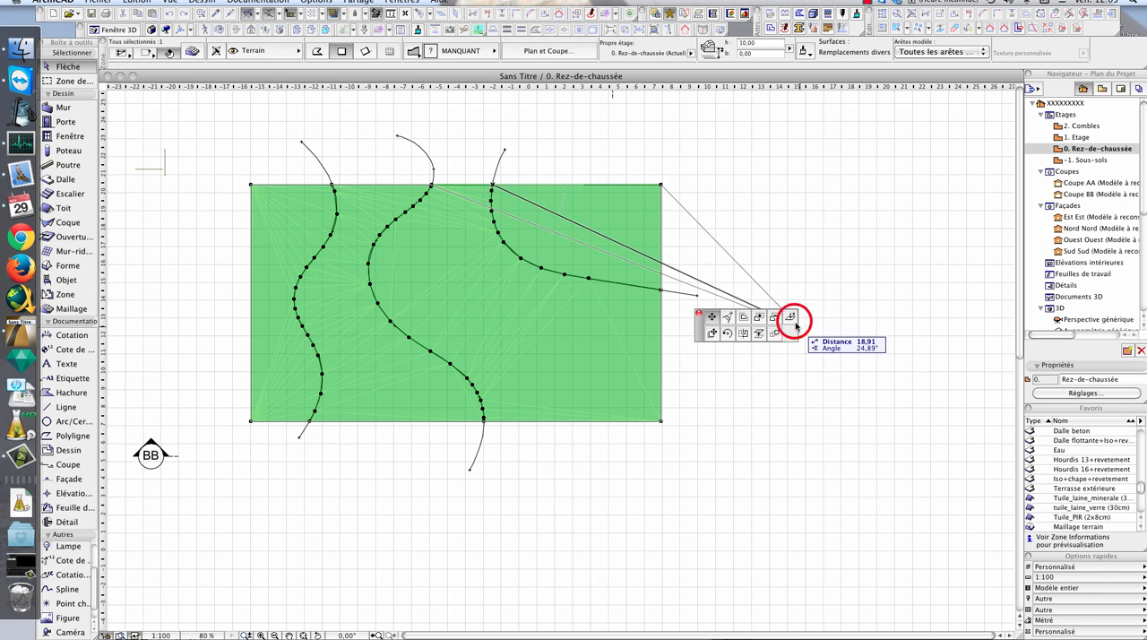
pyautogui.click(653, 268)
pyautogui.click(503, 242)
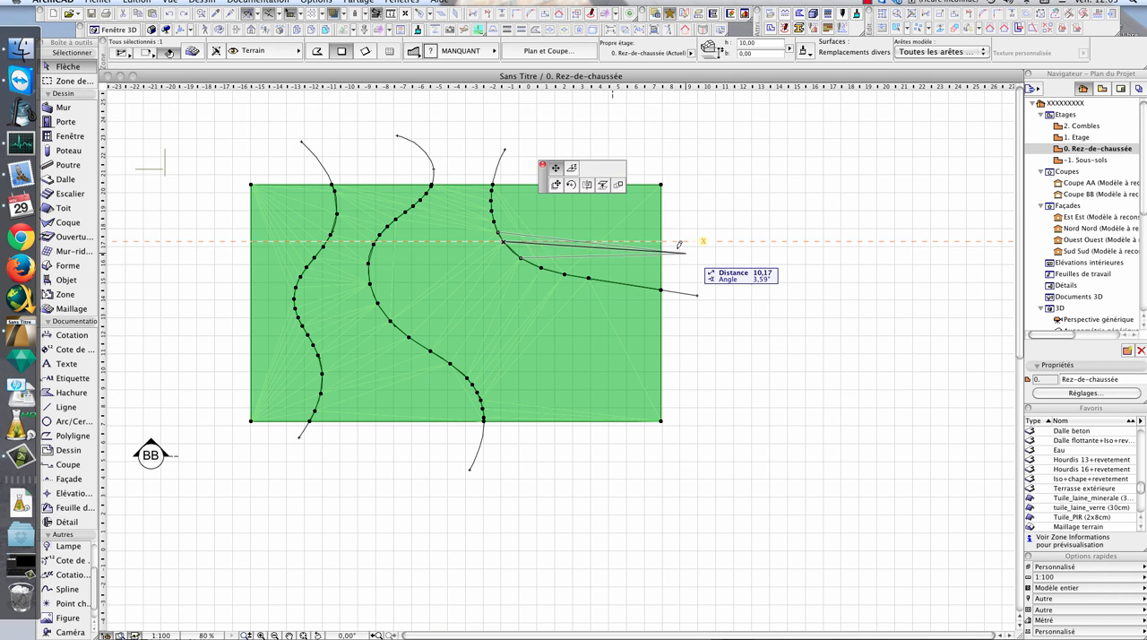
pyautogui.click(727, 316)
pyautogui.write('3')
pyautogui.press('Return')
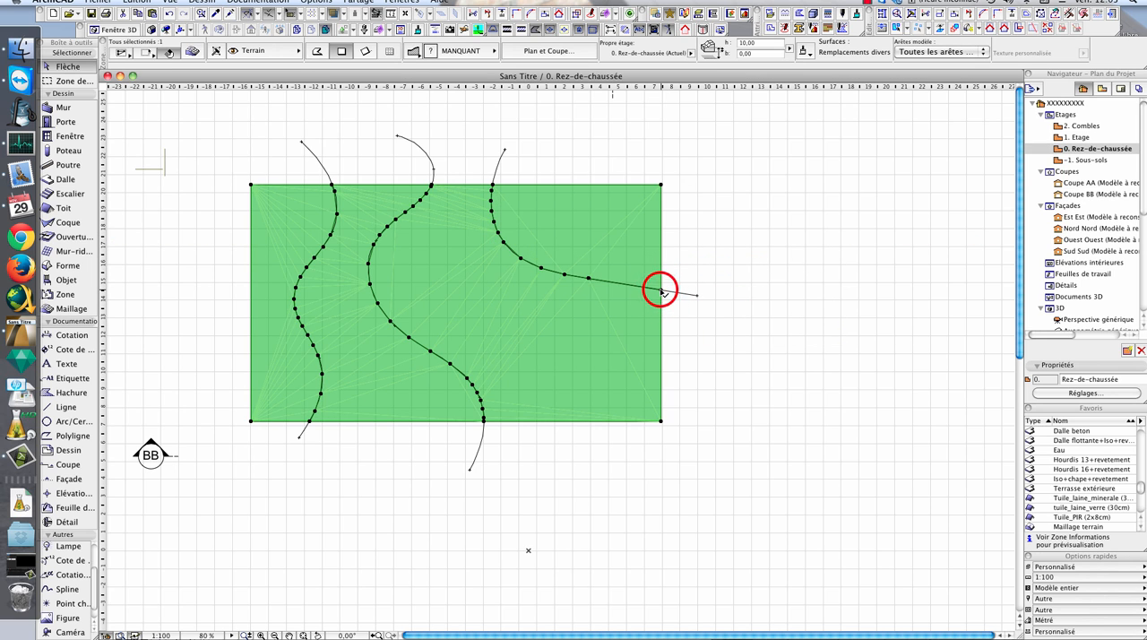
pyautogui.click(660, 289)
pyautogui.click(789, 316)
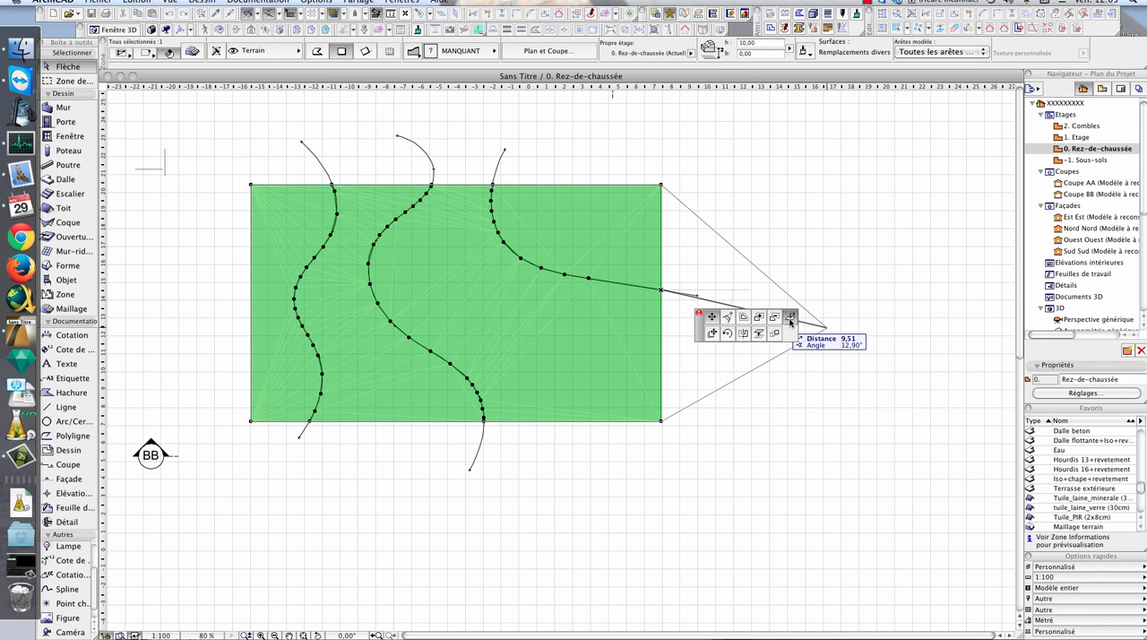
pyautogui.write('0')
pyautogui.press('Return')
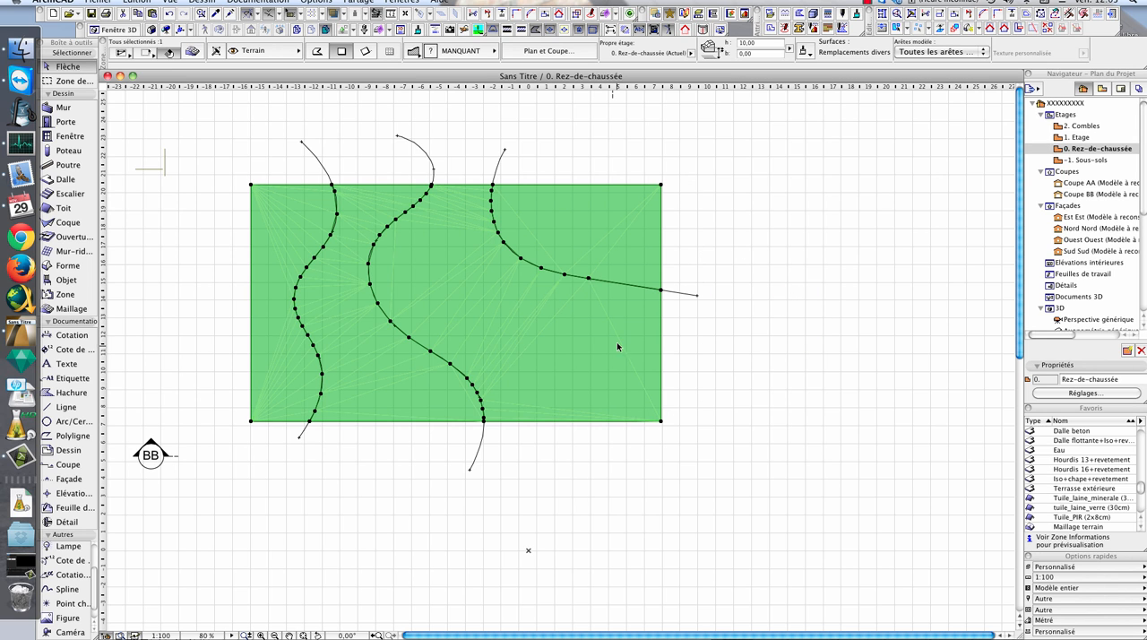
# - Examine the terrain mesh in 3D from several angles to check the raised contours and the corners
pyautogui.press('F3')
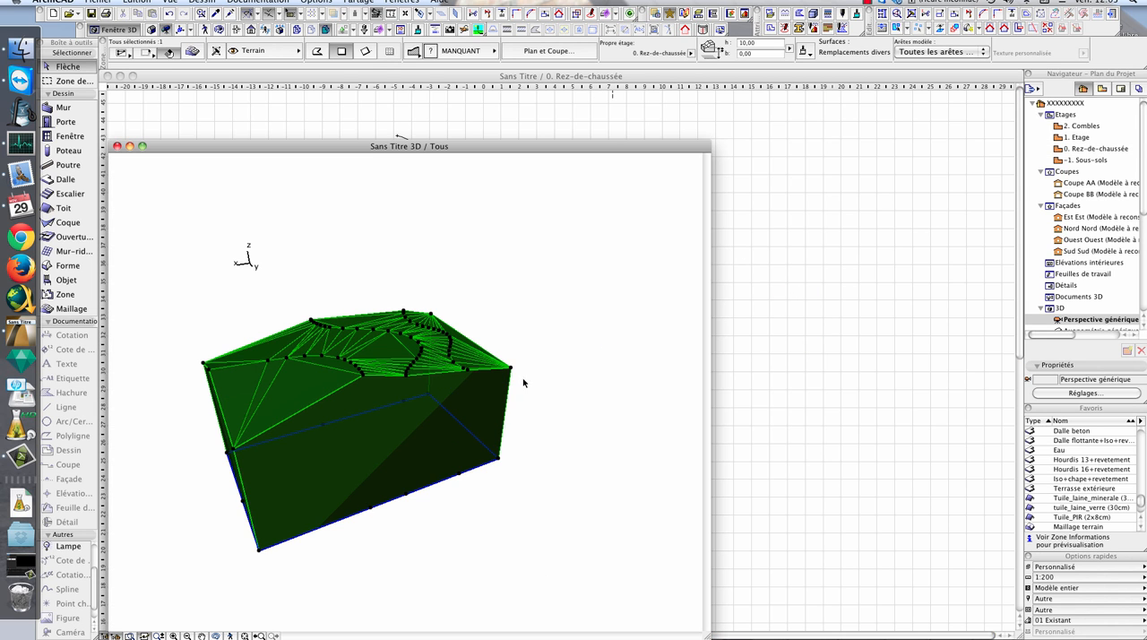
pyautogui.moveTo(446, 345)
pyautogui.keyDown('shift'); pyautogui.mouseDown(button='middle')
pyautogui.moveTo(404, 386)
pyautogui.moveTo(419, 384)
pyautogui.moveTo(436, 408)
pyautogui.moveTo(361, 402)
pyautogui.moveTo(412, 346)
pyautogui.moveTo(236, 401)
pyautogui.mouseUp(button='middle'); pyautogui.keyUp('shift')
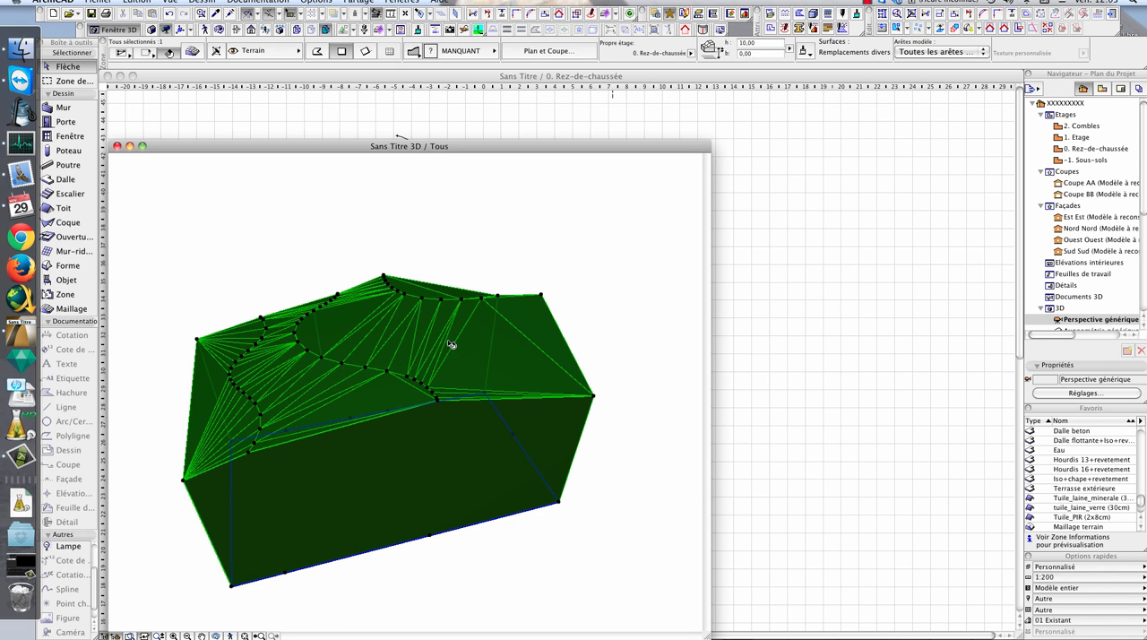
pyautogui.moveTo(549, 297); pyautogui.dragTo(570, 333, button='middle')
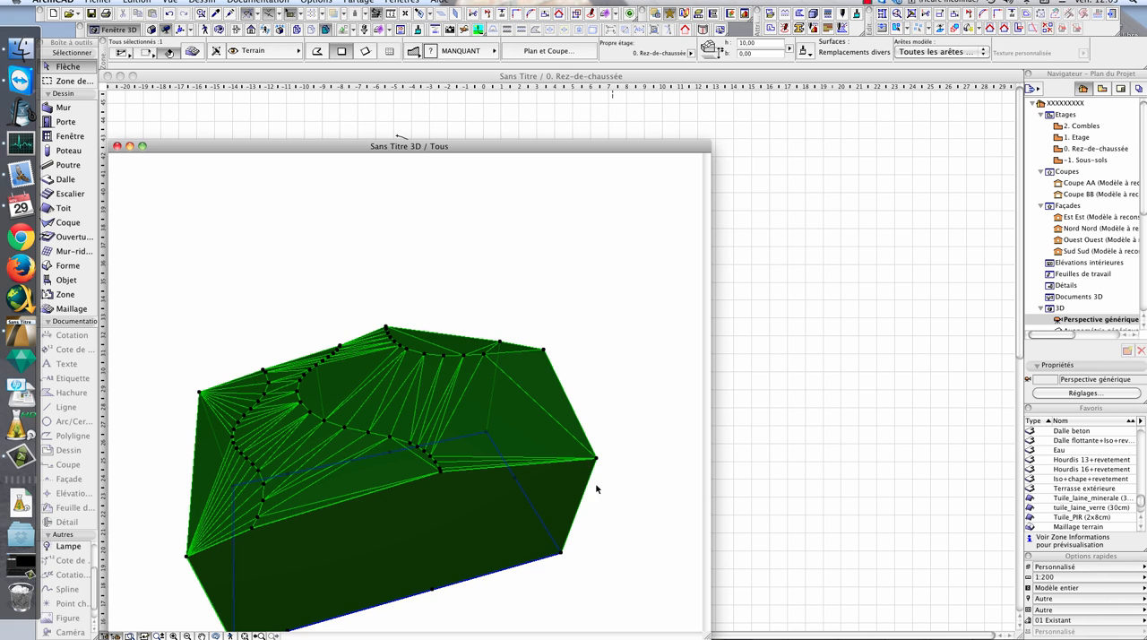
pyautogui.keyDown('shift'); pyautogui.moveTo(604, 401); pyautogui.dragTo(619, 409, button='middle'); pyautogui.keyUp('shift')
pyautogui.moveTo(658, 425); pyautogui.dragTo(487, 397)
pyautogui.click(379, 484)
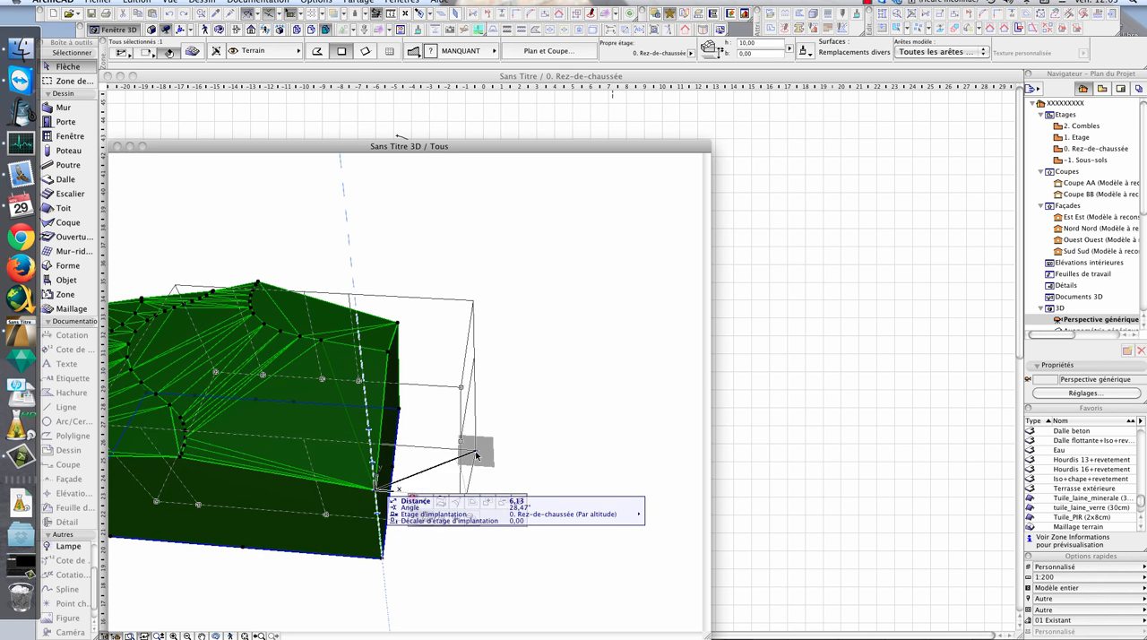
# - Return to the ground floor plan and set the height of the mesh's lower-right corner to 2,5
pyautogui.click(735, 240)
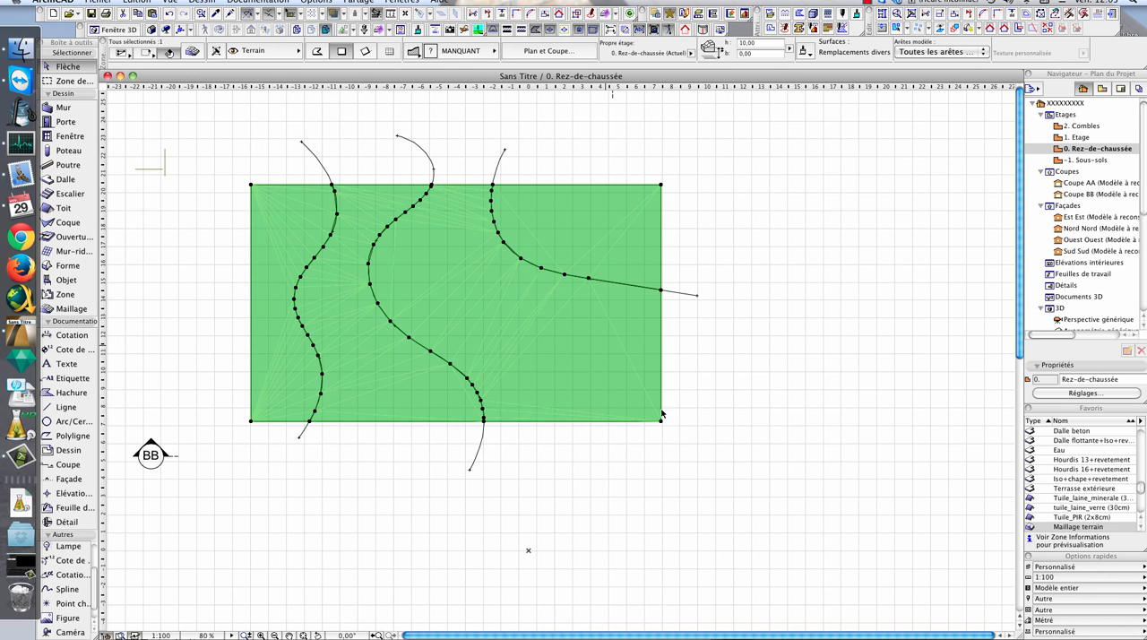
pyautogui.hscroll(5, 614, 346)
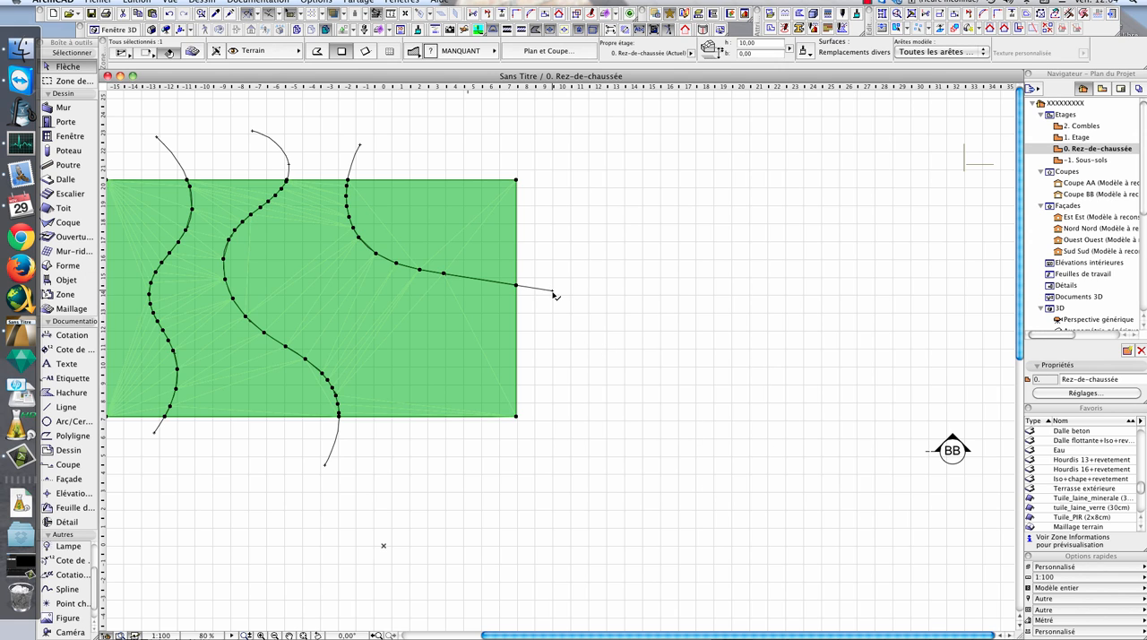
pyautogui.click(516, 415)
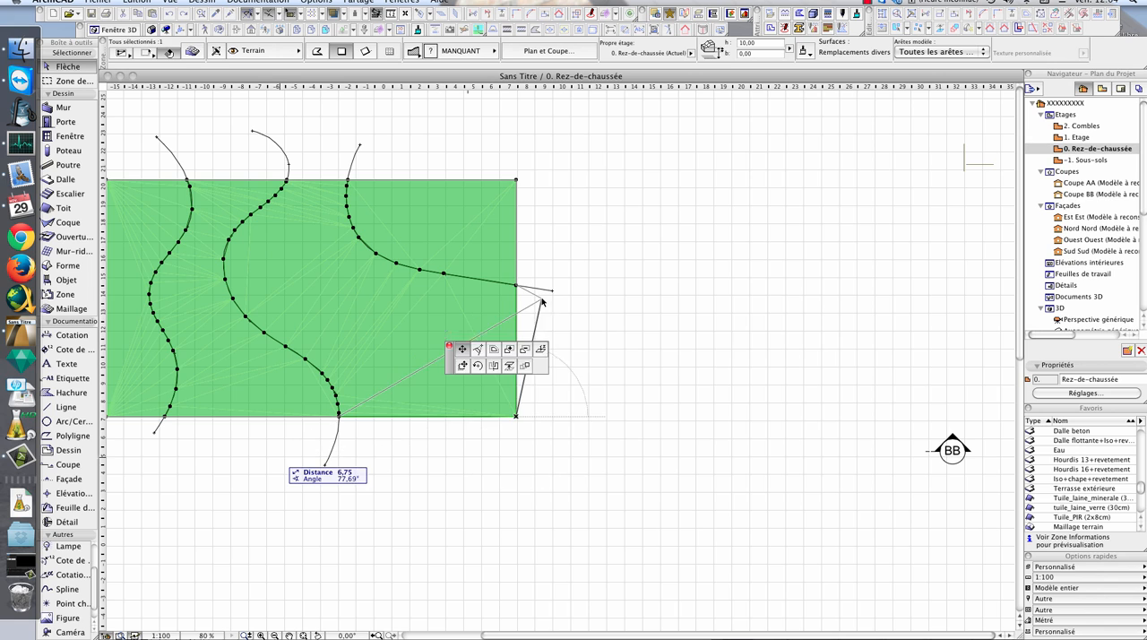
pyautogui.click(792, 318)
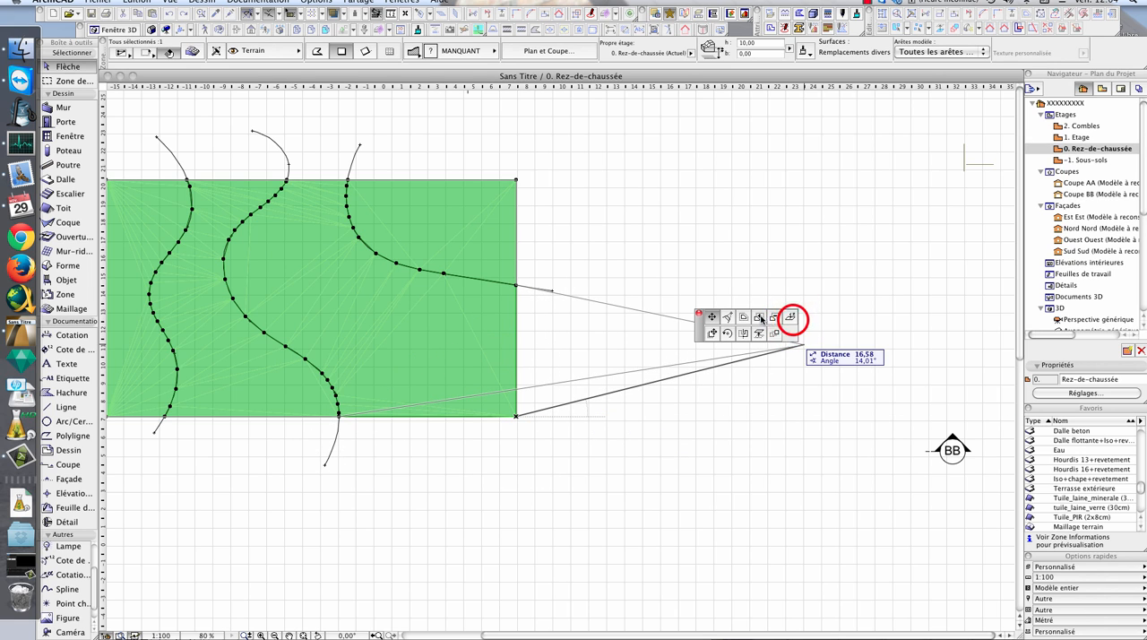
pyautogui.write('2,5')
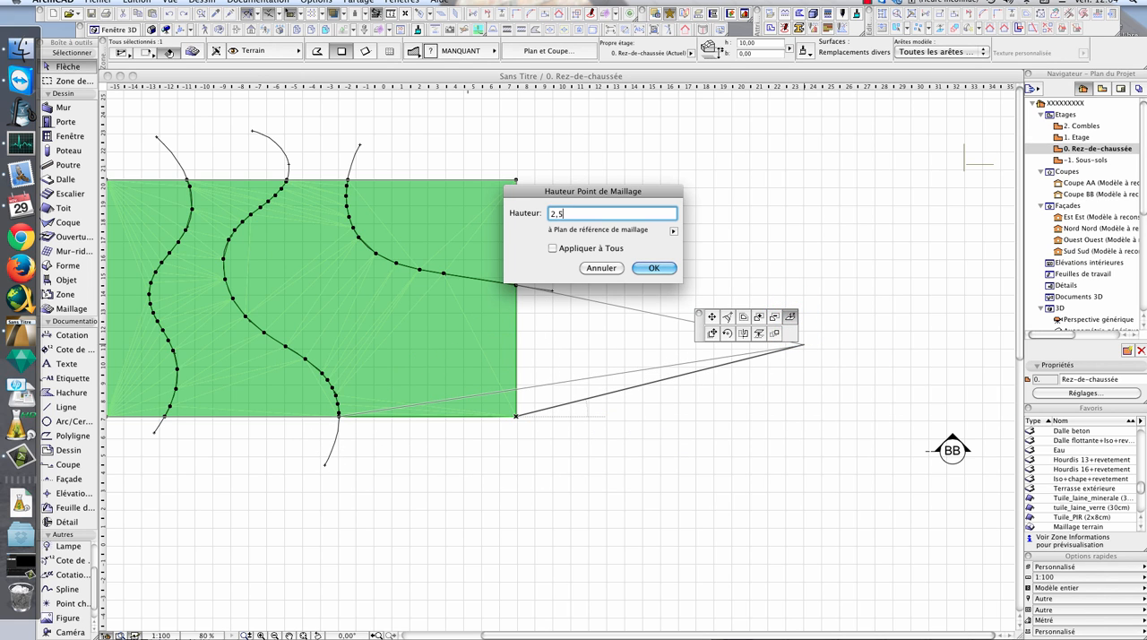
pyautogui.press('Return')
# - Set the height of the mesh's upper-right corner to 3,5
pyautogui.click(517, 179)
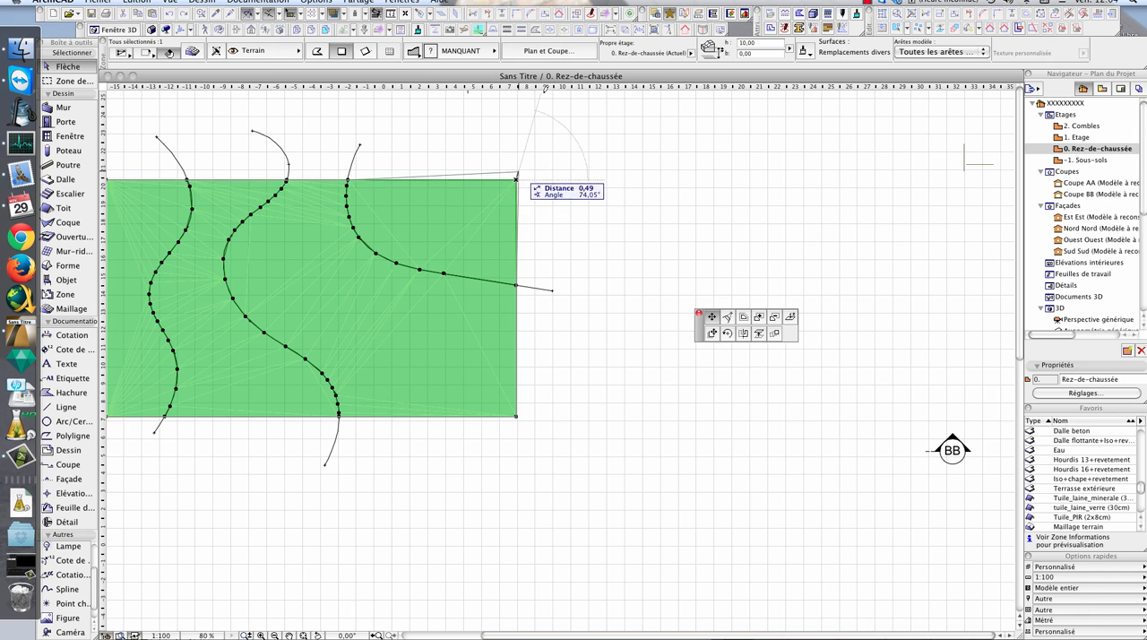
pyautogui.click(792, 318)
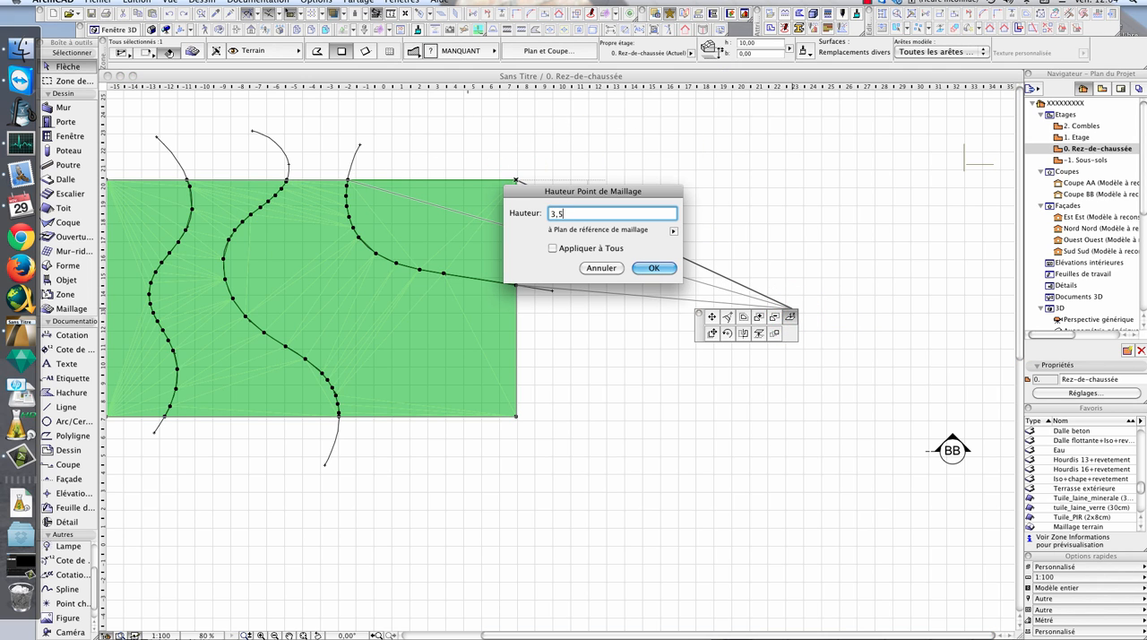
pyautogui.write('3,5')
pyautogui.press('Return')
# - Examine the terrain's right-hand slopes in 3D from several angles and return to the ground floor plan
pyautogui.press('F3')
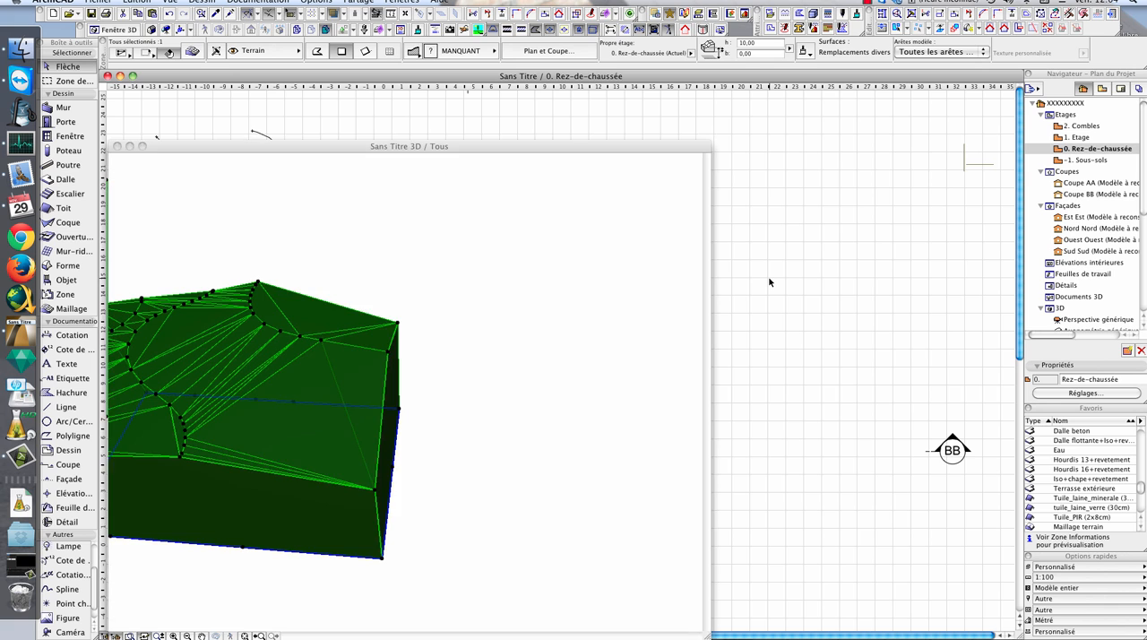
pyautogui.moveTo(526, 350)
pyautogui.mouseDown()
pyautogui.moveTo(403, 346)
pyautogui.moveTo(546, 289)
pyautogui.moveTo(406, 250)
pyautogui.moveTo(498, 281)
pyautogui.moveTo(358, 295)
pyautogui.moveTo(512, 322)
pyautogui.moveTo(386, 328)
pyautogui.mouseUp()
pyautogui.moveTo(508, 377)
pyautogui.mouseDown()
pyautogui.moveTo(622, 297)
pyautogui.moveTo(510, 340)
pyautogui.moveTo(552, 364)
pyautogui.mouseUp()
pyautogui.keyDown('shift'); pyautogui.moveTo(552, 365); pyautogui.dragTo(472, 353, button='middle'); pyautogui.keyUp('shift')
pyautogui.click(831, 327)
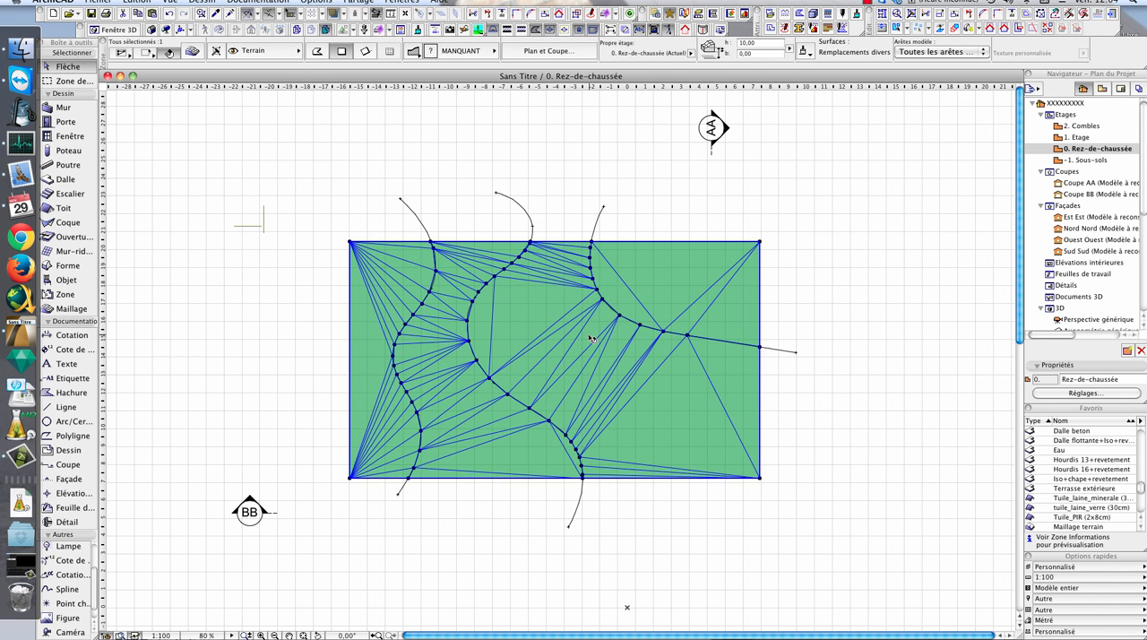
pyautogui.scroll(2, 486, 334)
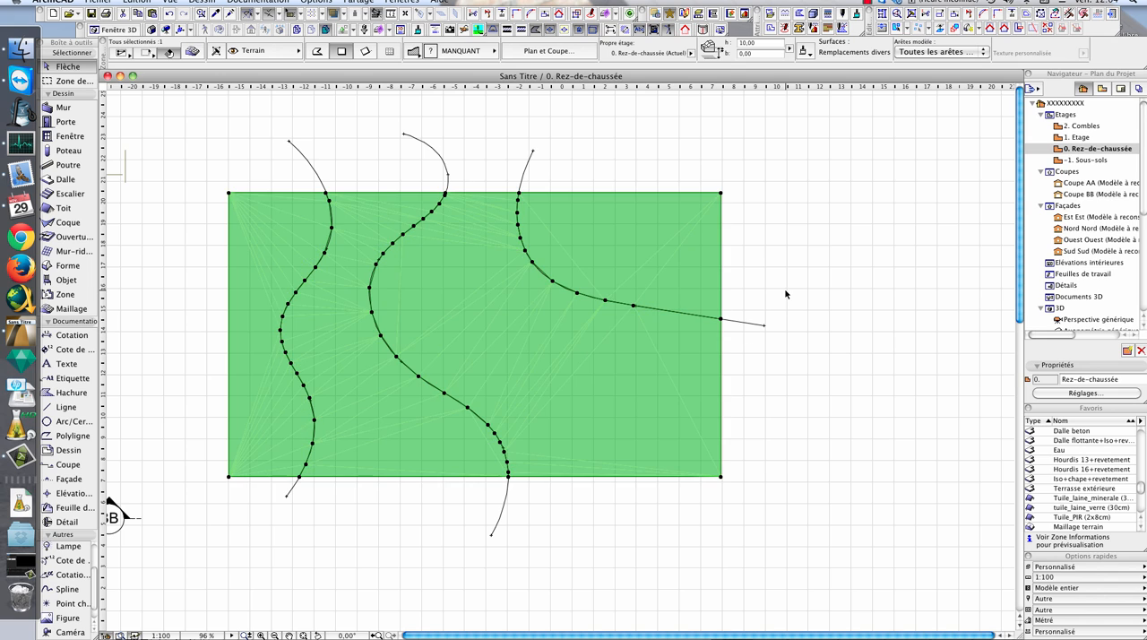
# - Reselect the terrain mesh, examine its solid body and surface relief in 3D from several angles, and return to the ground floor plan
pyautogui.click(762, 195)
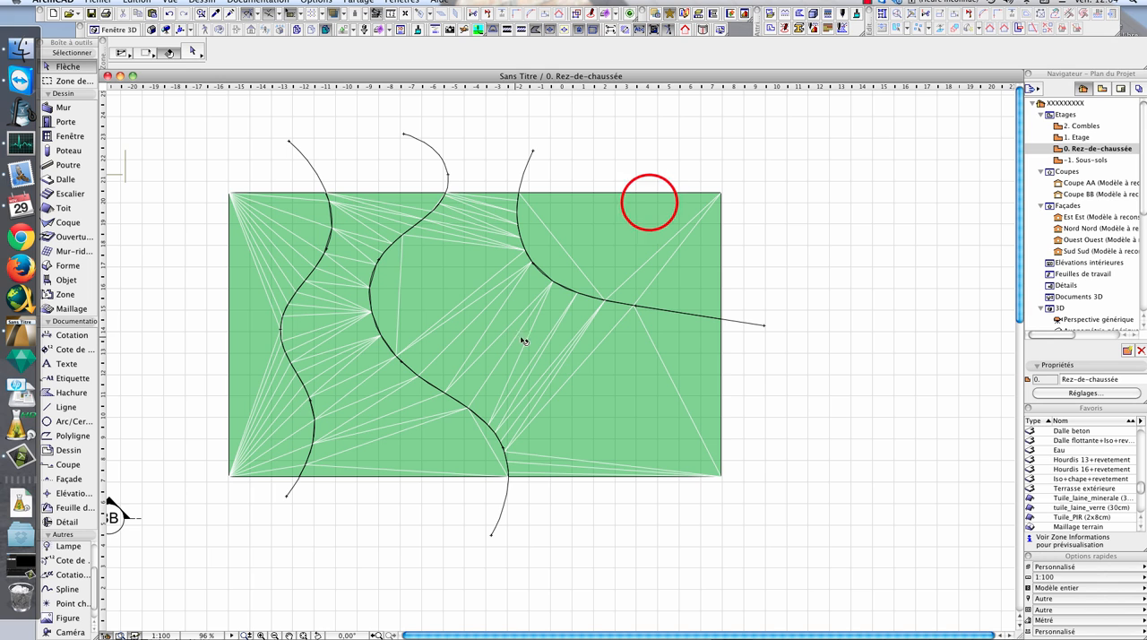
pyautogui.click(654, 199)
pyautogui.moveTo(1141, 194)
pyautogui.mouseDown()
pyautogui.moveTo(1144, 294)
pyautogui.moveTo(1143, 193)
pyautogui.mouseUp()
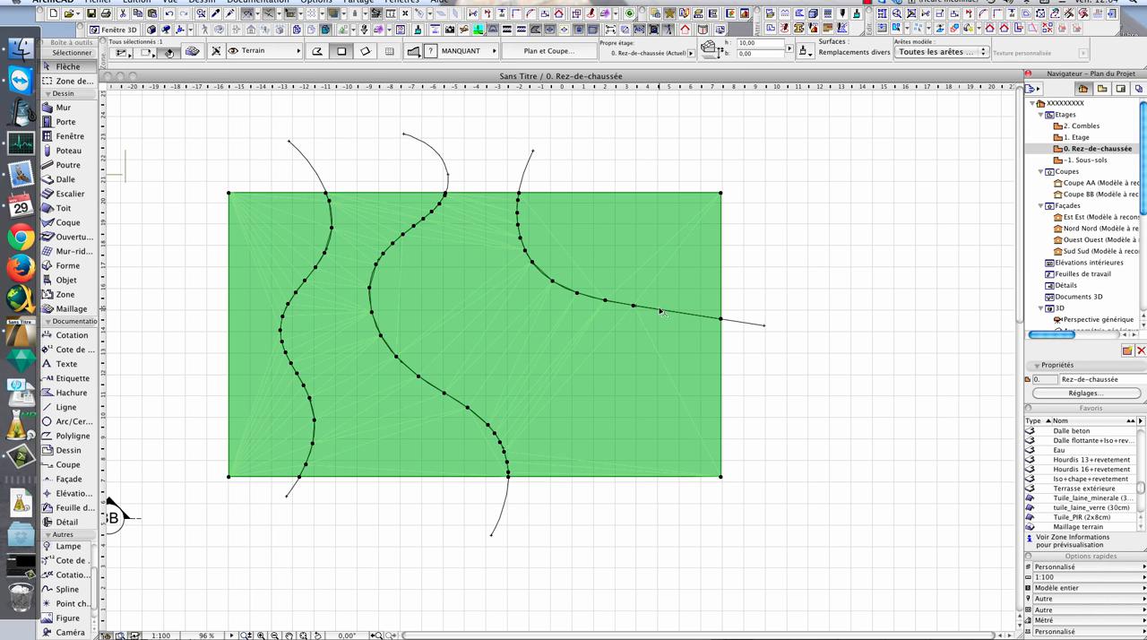
pyautogui.press('F3')
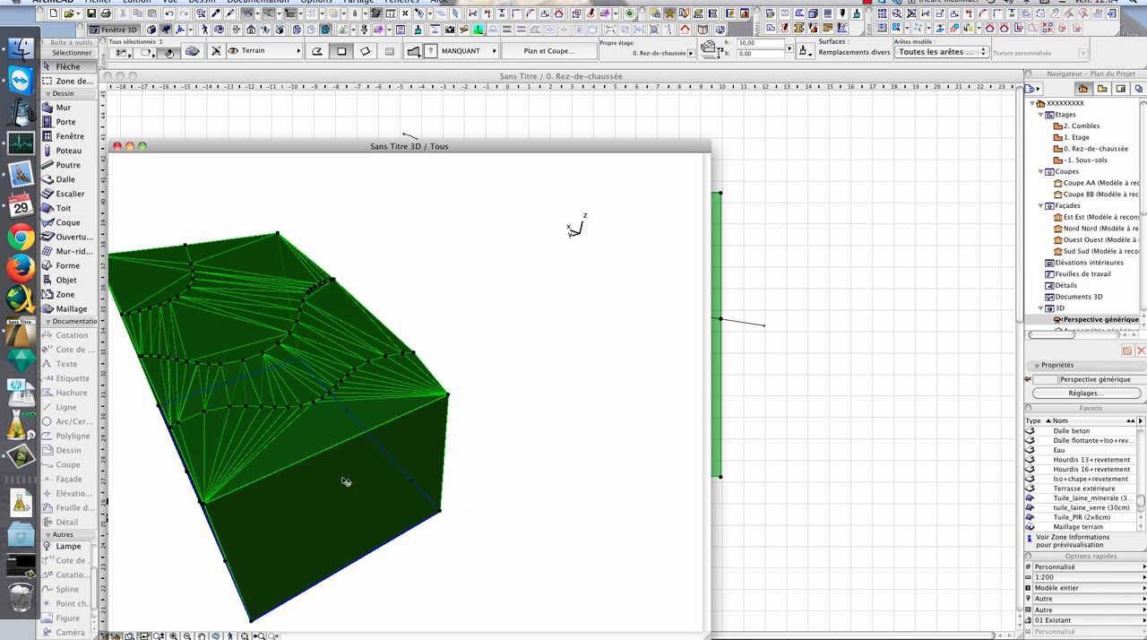
pyautogui.moveTo(346, 482); pyautogui.dragTo(487, 420, button='middle')
pyautogui.click(596, 254)
pyautogui.click(596, 254)
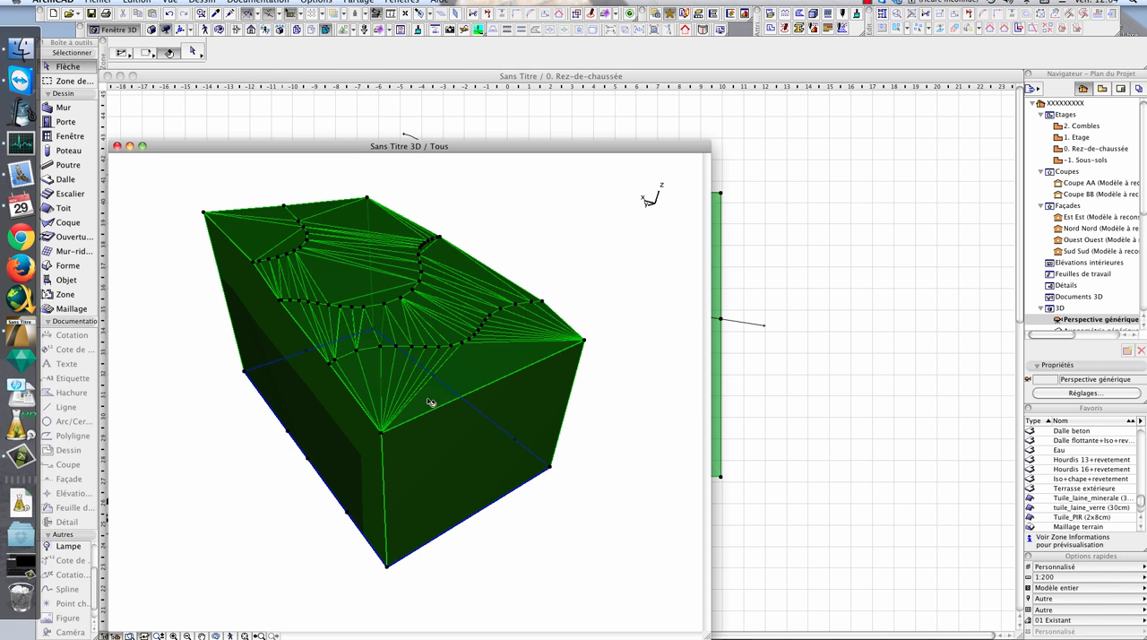
pyautogui.keyDown('shift'); pyautogui.moveTo(263, 456); pyautogui.dragTo(420, 333, button='middle'); pyautogui.keyUp('shift')
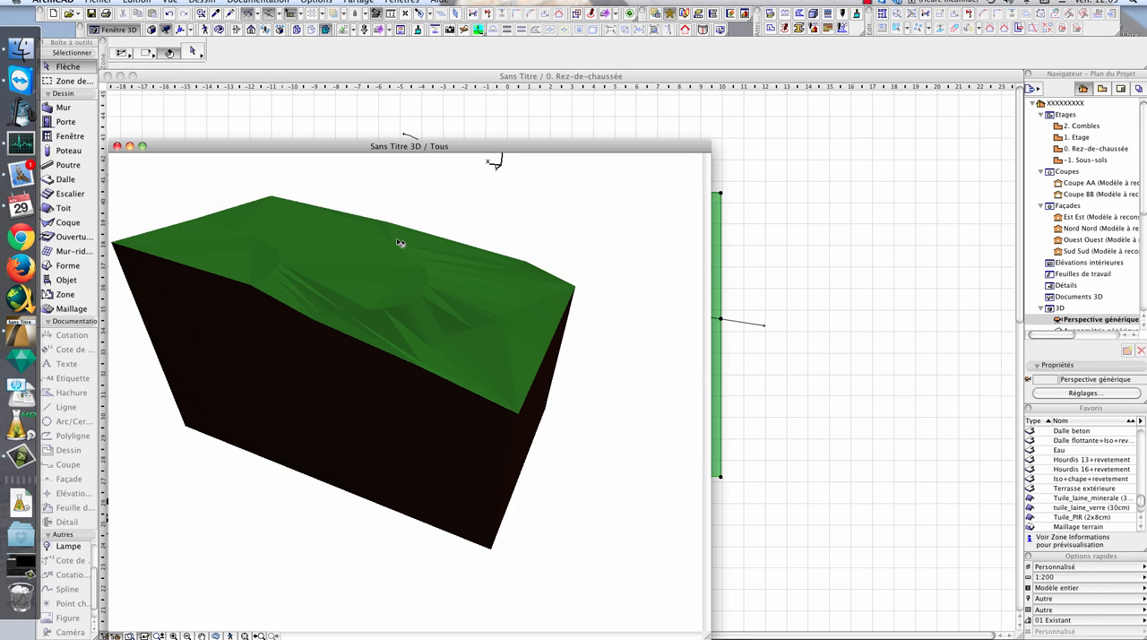
pyautogui.click(529, 148)
pyautogui.keyDown('shift'); pyautogui.moveTo(489, 363); pyautogui.dragTo(442, 290, button='middle'); pyautogui.keyUp('shift')
pyautogui.click(494, 365)
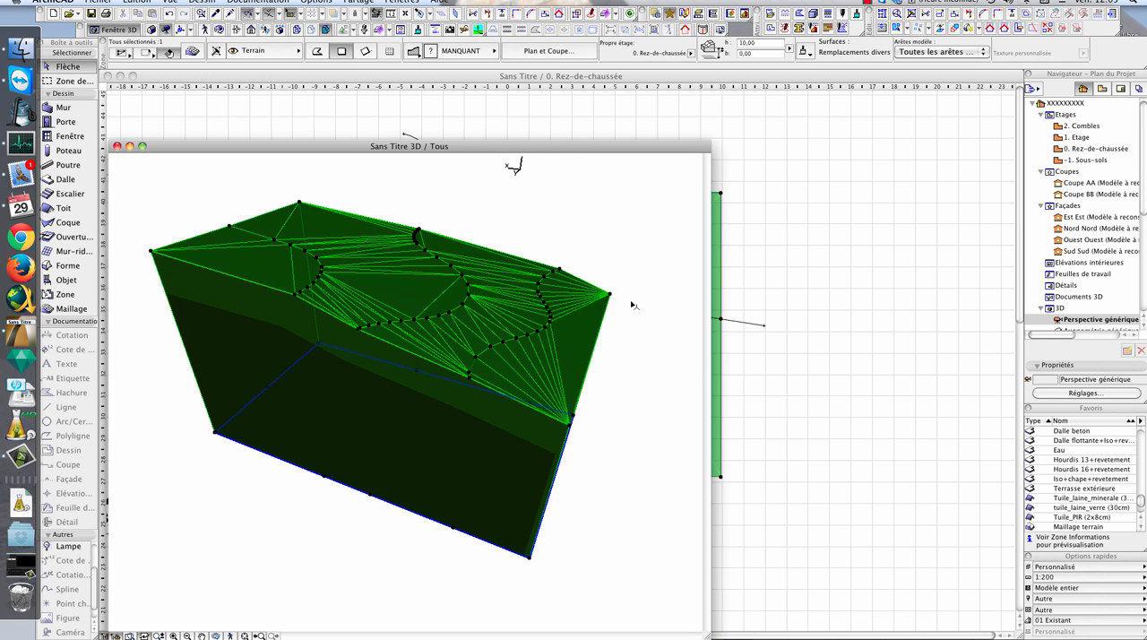
pyautogui.moveTo(551, 217)
pyautogui.keyDown('shift'); pyautogui.mouseDown(button='middle')
pyautogui.moveTo(542, 263)
pyautogui.moveTo(448, 313)
pyautogui.moveTo(555, 316)
pyautogui.mouseUp(button='middle'); pyautogui.keyUp('shift')
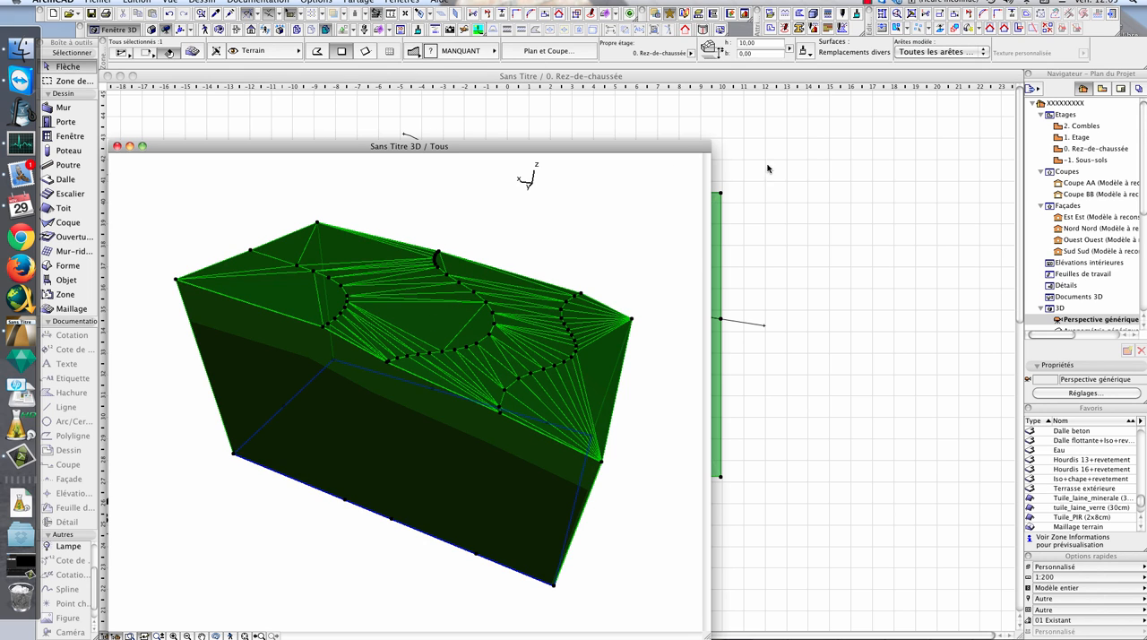
pyautogui.click(786, 251)
# - Open the selected mesh's settings and review its mesh height, base elevation and home storey
pyautogui.click(191, 51)
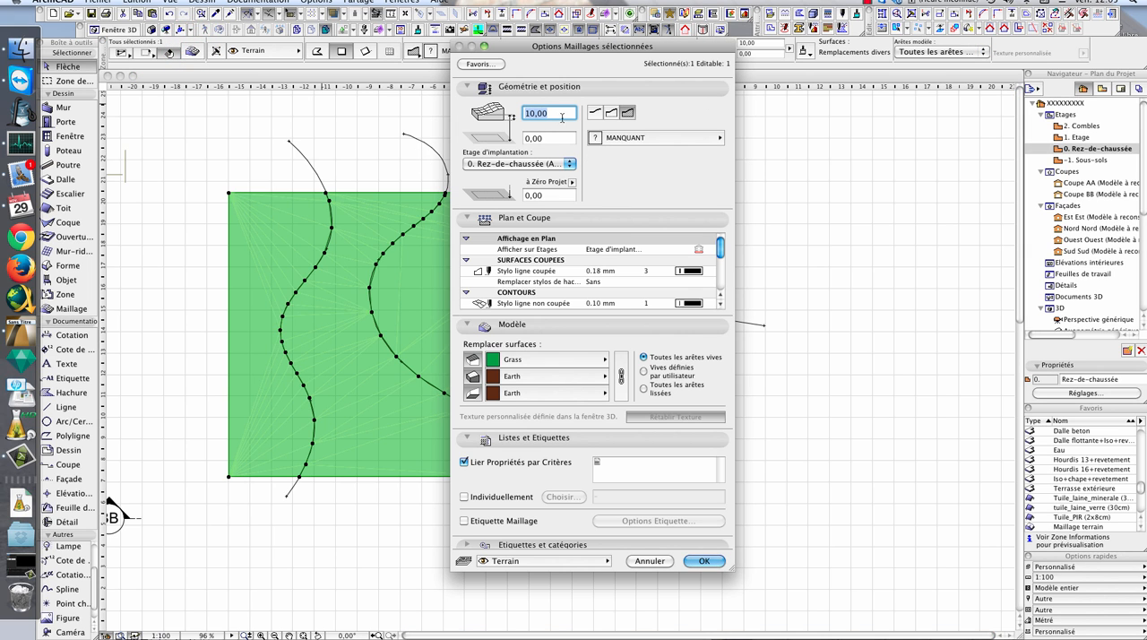
pyautogui.click(559, 117)
pyautogui.click(565, 111)
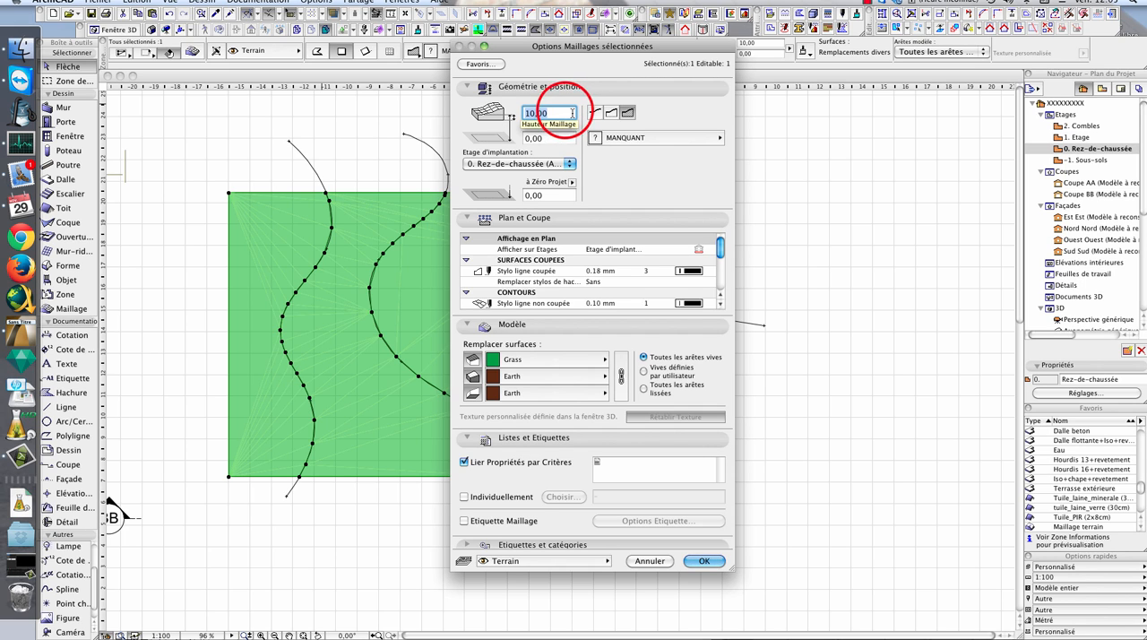
pyautogui.moveTo(565, 110); pyautogui.dragTo(459, 108)
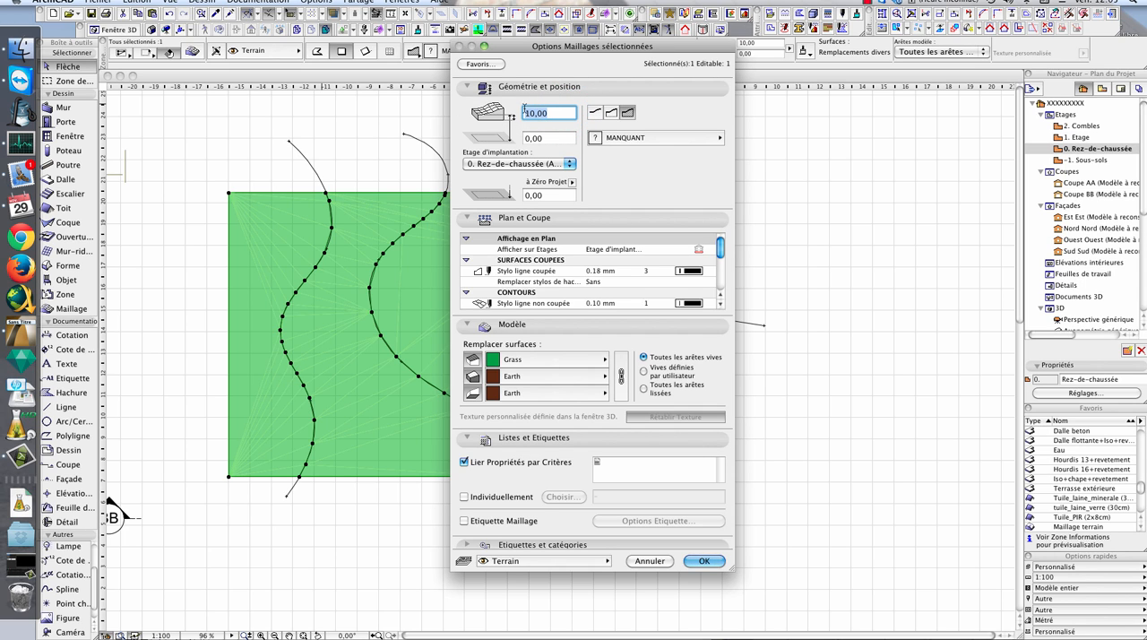
pyautogui.moveTo(567, 141); pyautogui.dragTo(490, 141)
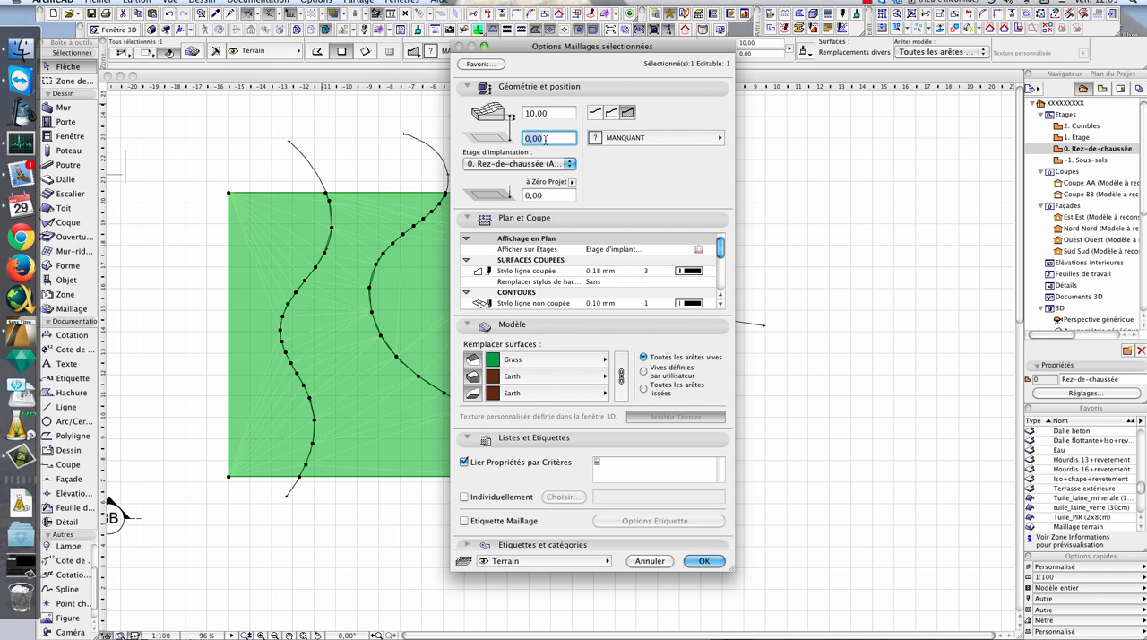
pyautogui.click(549, 113)
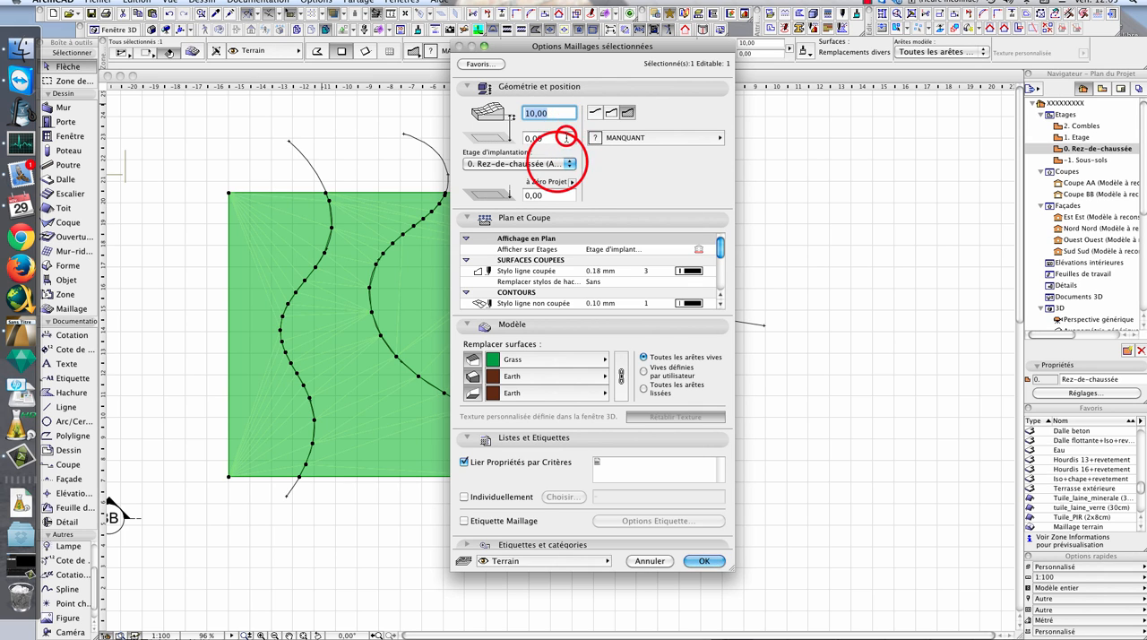
pyautogui.click(556, 164)
pyautogui.click(579, 167)
pyautogui.click(567, 138)
pyautogui.click(563, 140)
pyautogui.click(557, 167)
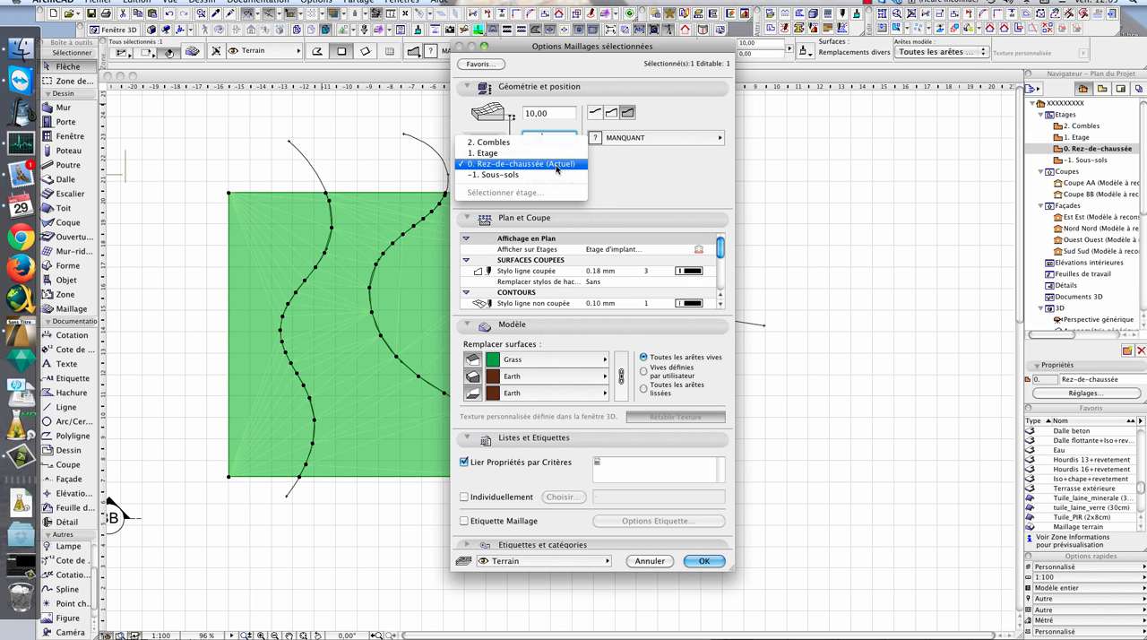
pyautogui.click(556, 167)
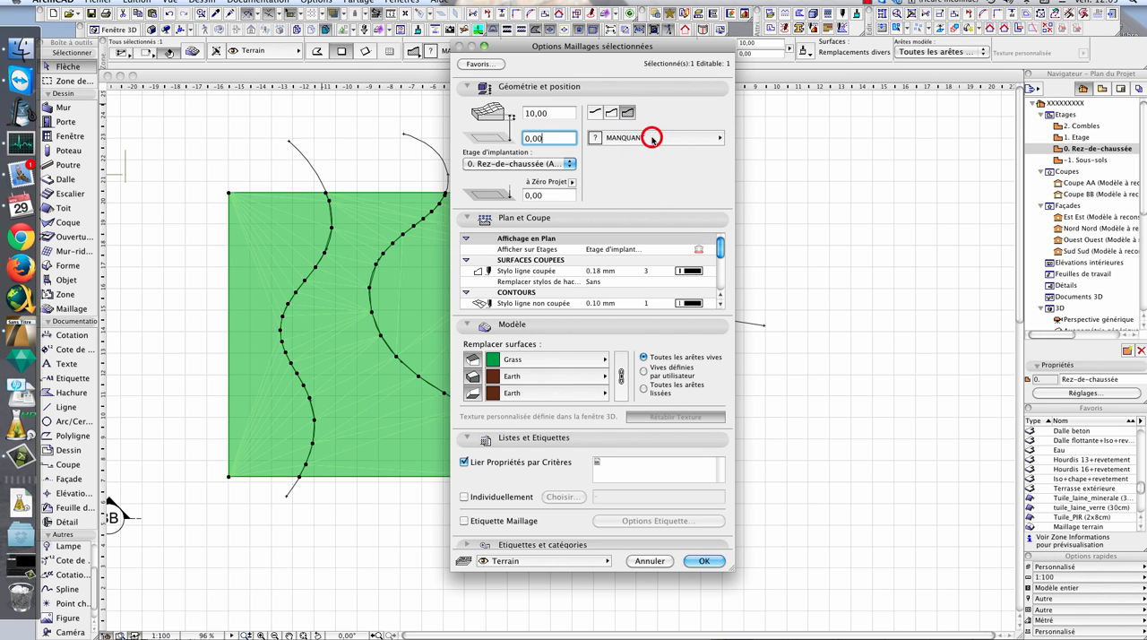
# - Assign the building material Env. - Terre to the terrain mesh and deselect it
pyautogui.click(682, 138)
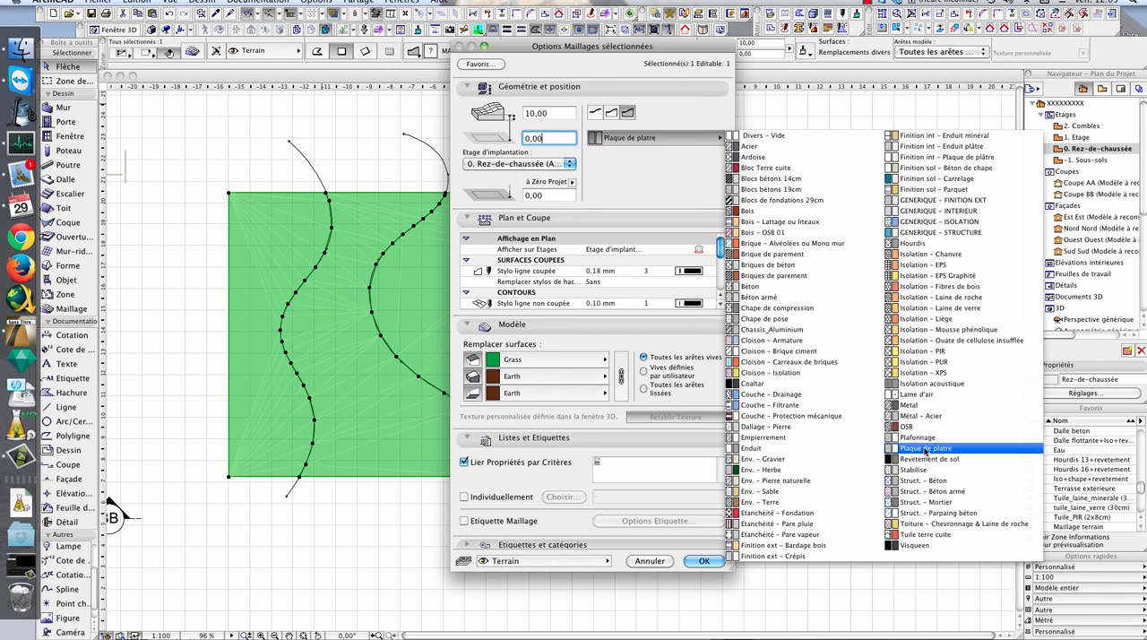
pyautogui.click(789, 515)
pyautogui.click(768, 502)
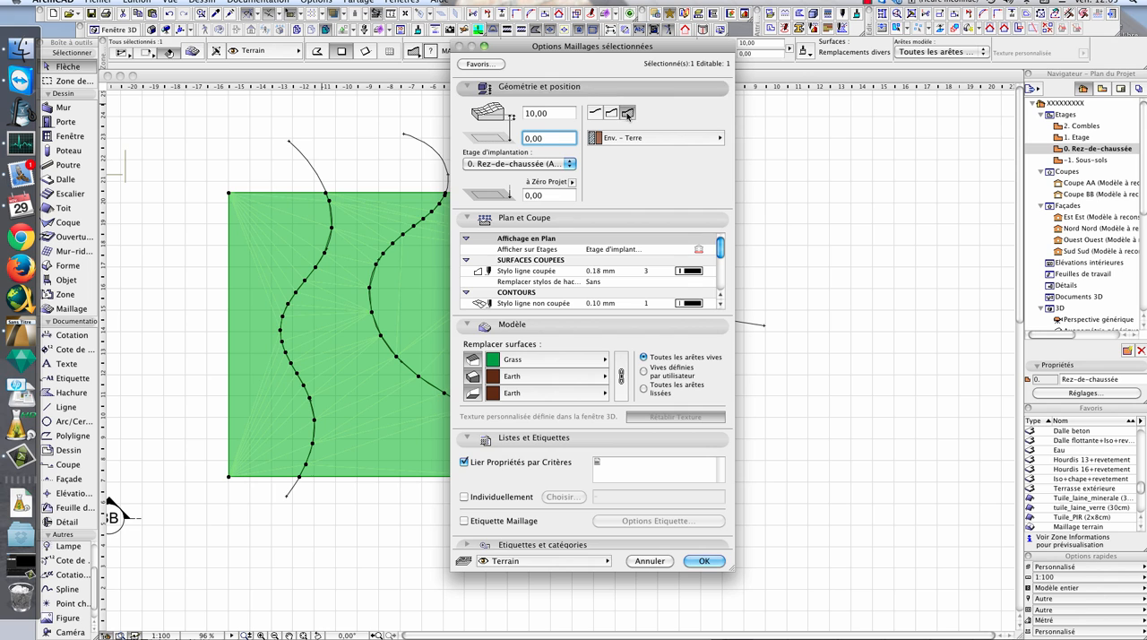
pyautogui.click(704, 560)
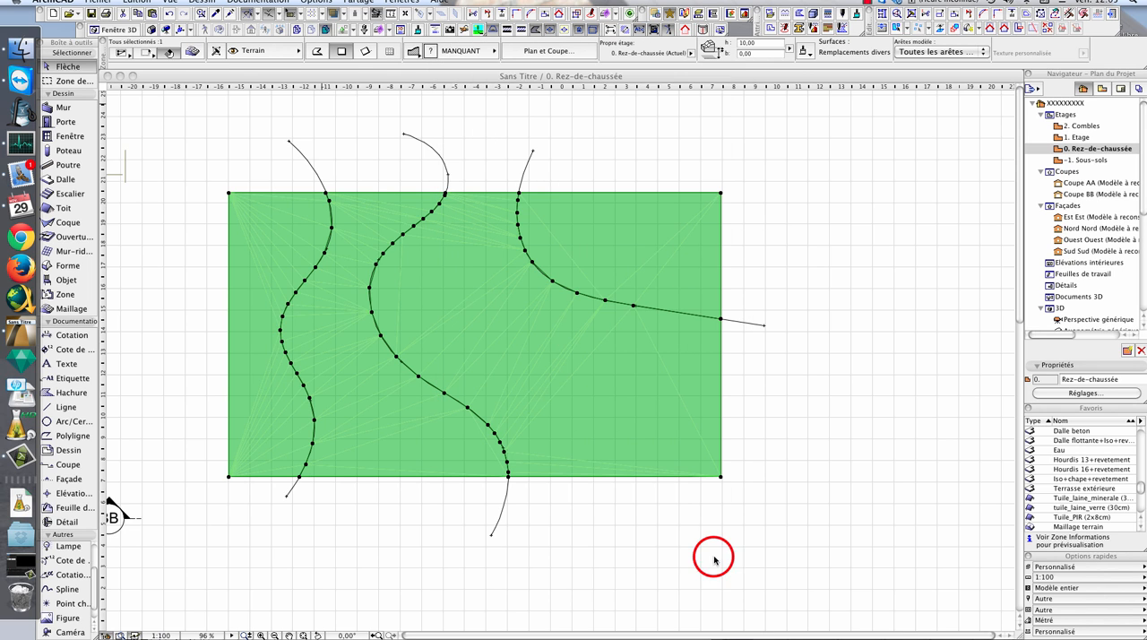
pyautogui.press('Escape')
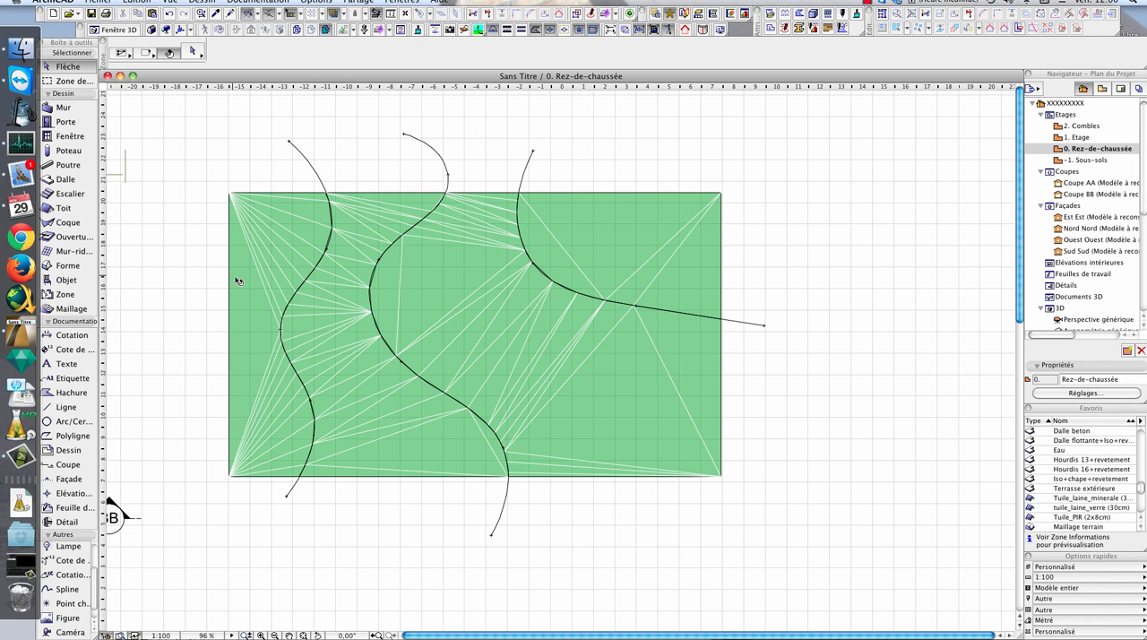
# - Draw a horizontal section line across the full width of the terrain mesh, extending past both ends and looking toward its upper side
pyautogui.click(74, 465)
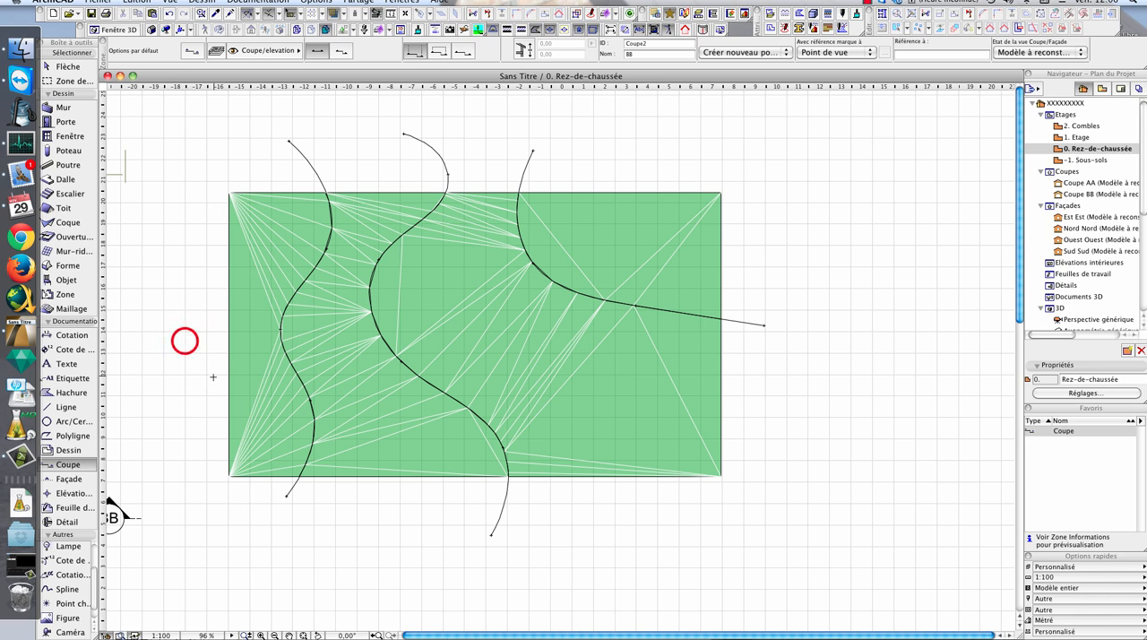
pyautogui.click(185, 340)
pyautogui.click(829, 326)
pyautogui.click(513, 316)
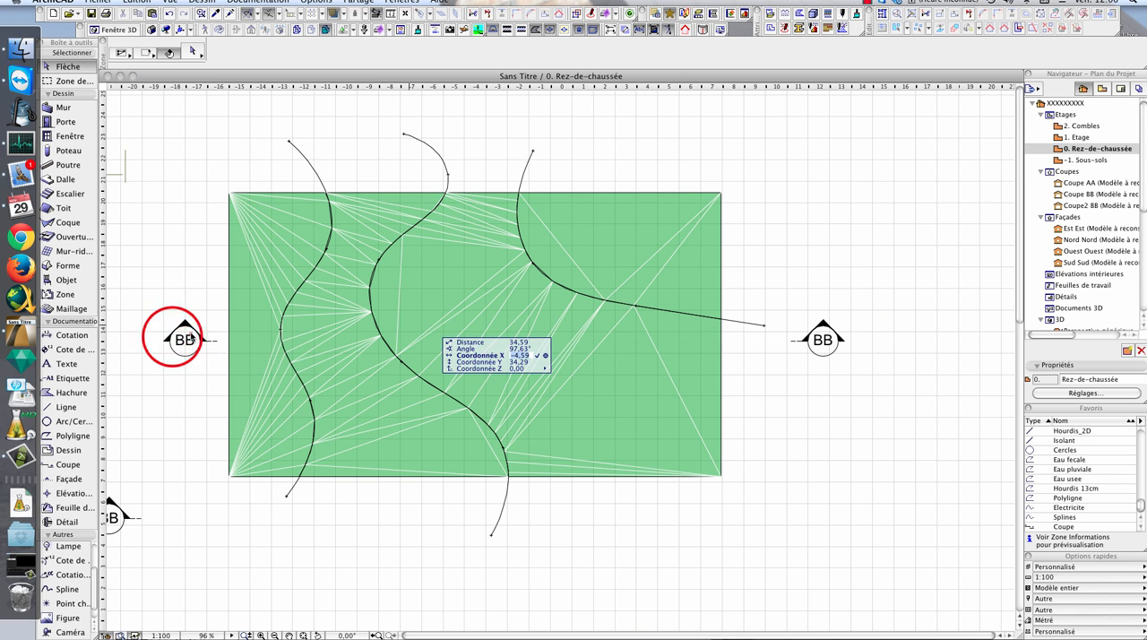
# - Open the new section through the terrain and examine the cut profile and its earth hatching from end to end
pyautogui.click(159, 340)
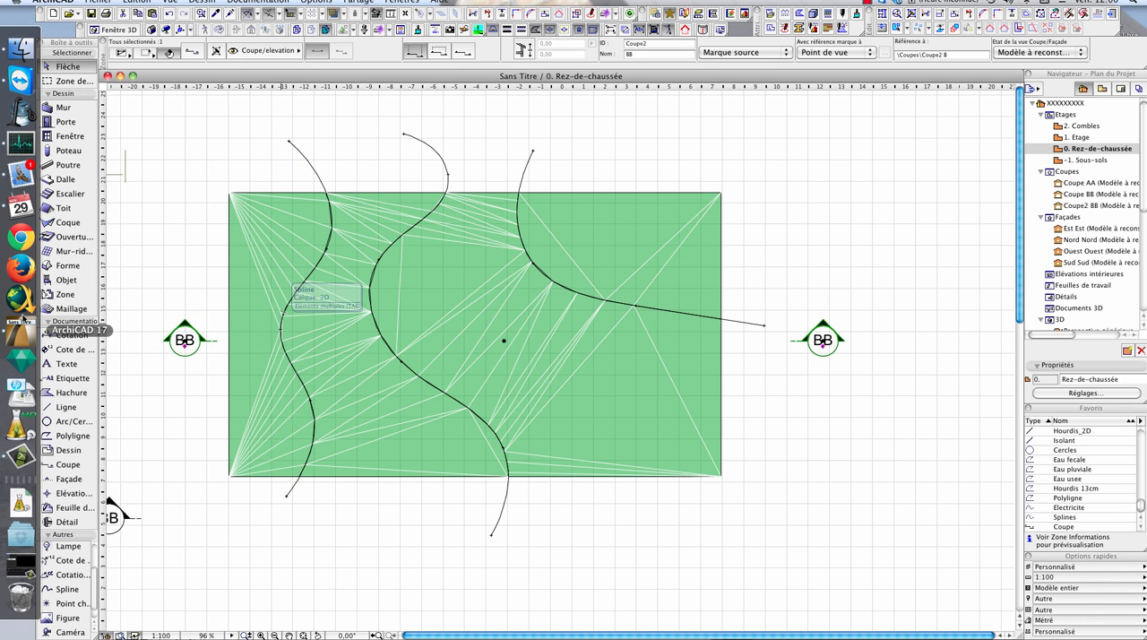
pyautogui.rightClick(187, 341)
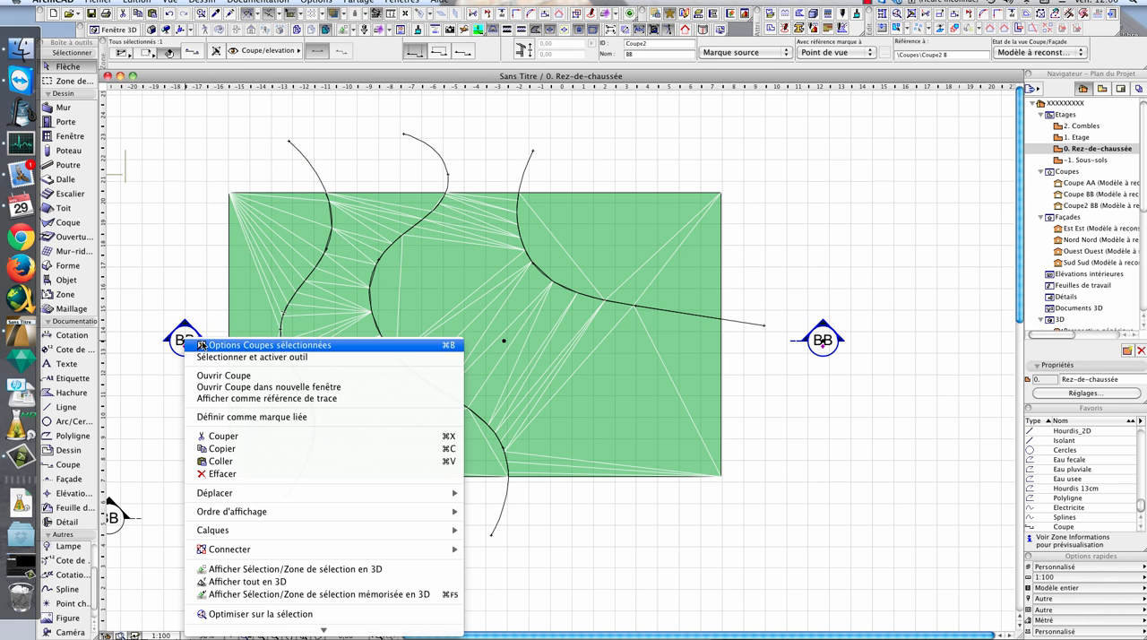
pyautogui.click(305, 377)
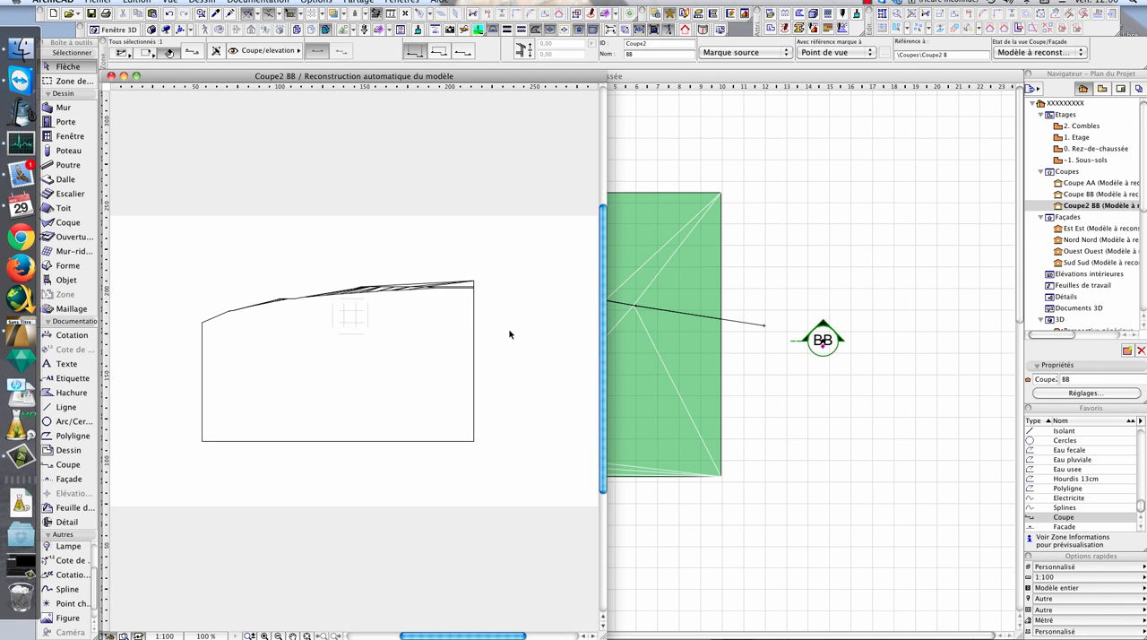
pyautogui.scroll(1, 413, 274)
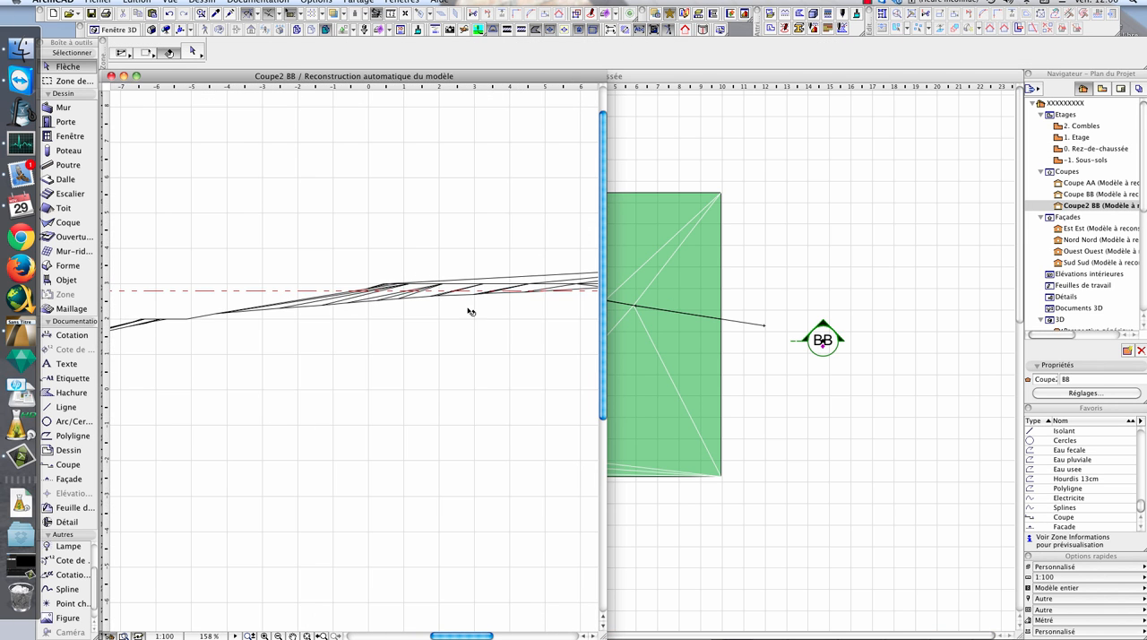
pyautogui.scroll(-1, 495, 336)
pyautogui.scroll(-1, 465, 318)
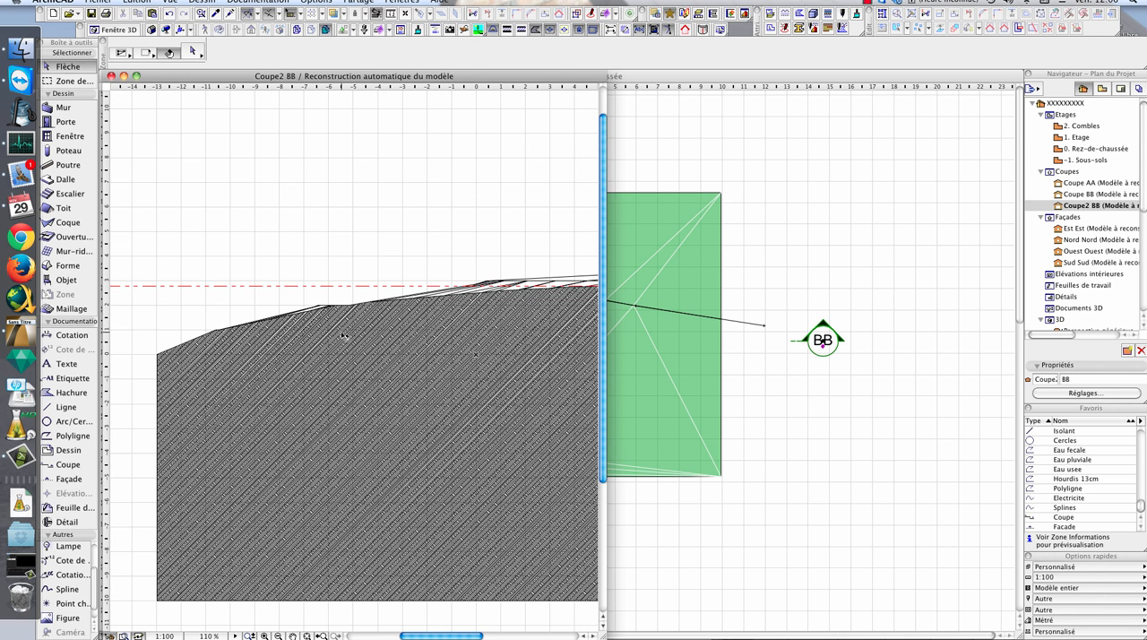
pyautogui.moveTo(287, 352); pyautogui.dragTo(290, 352, button='middle')
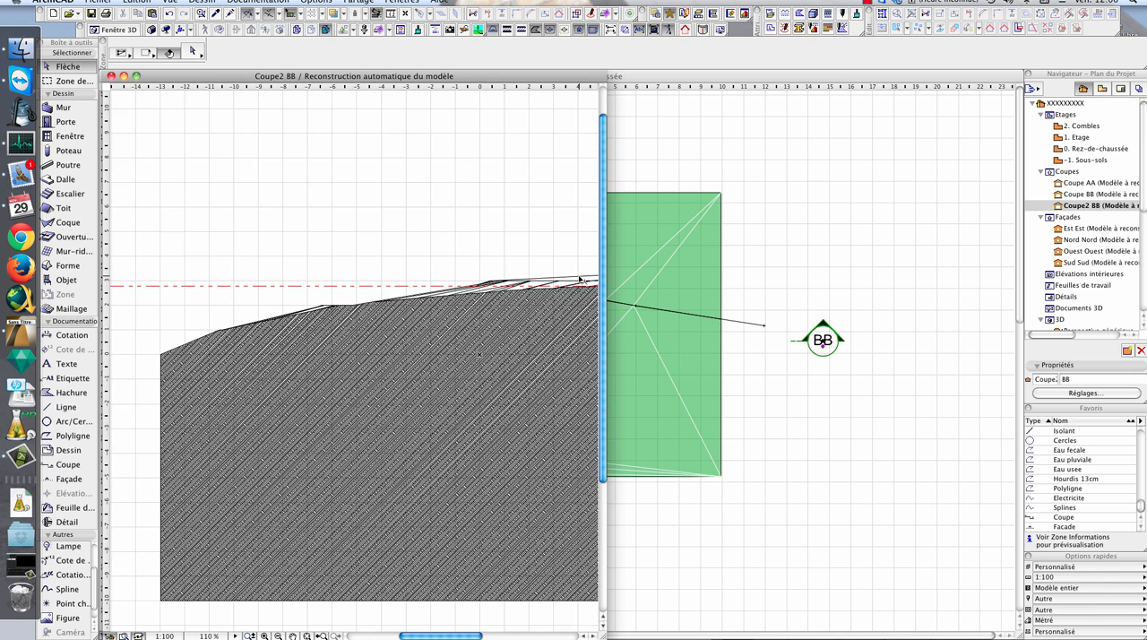
pyautogui.moveTo(579, 277); pyautogui.dragTo(327, 400, button='middle')
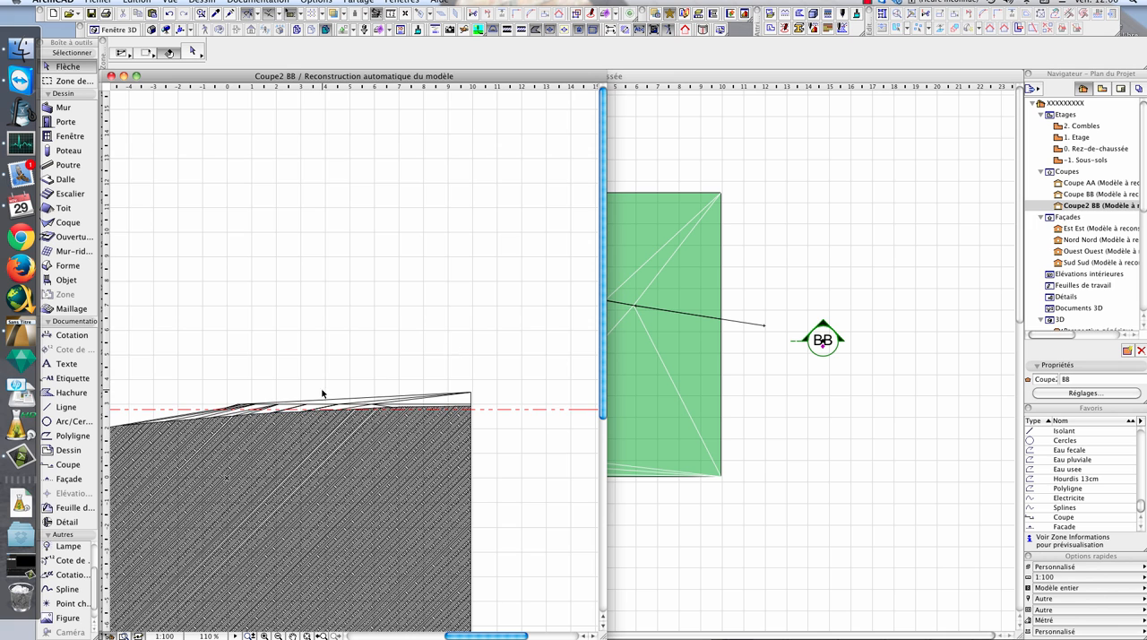
pyautogui.scroll(-5, 348, 392)
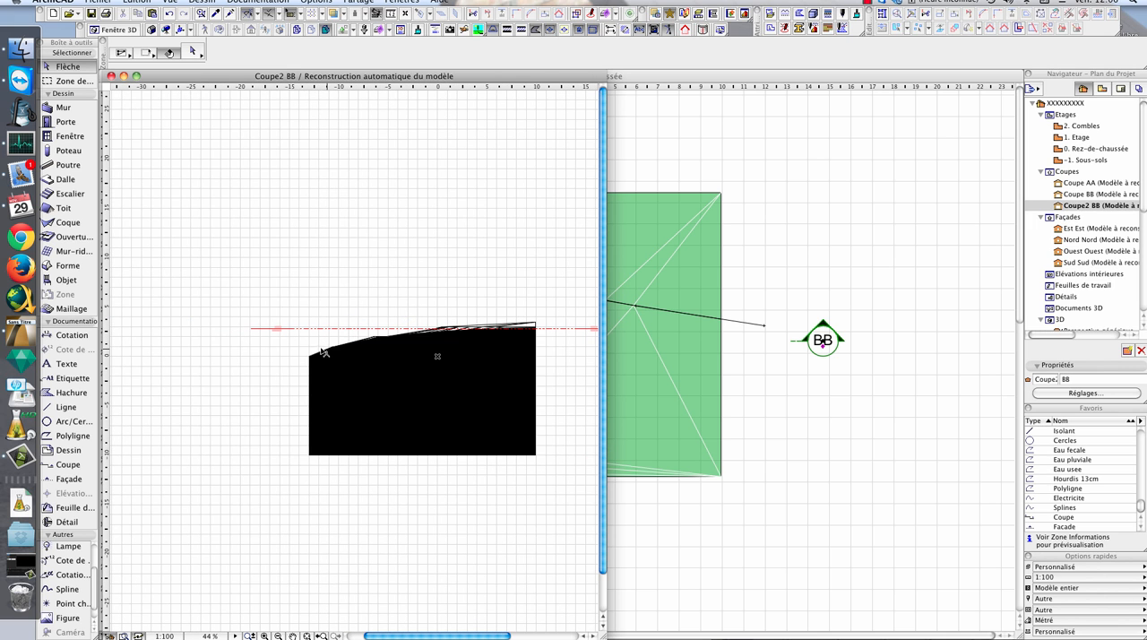
pyautogui.scroll(1, 507, 339)
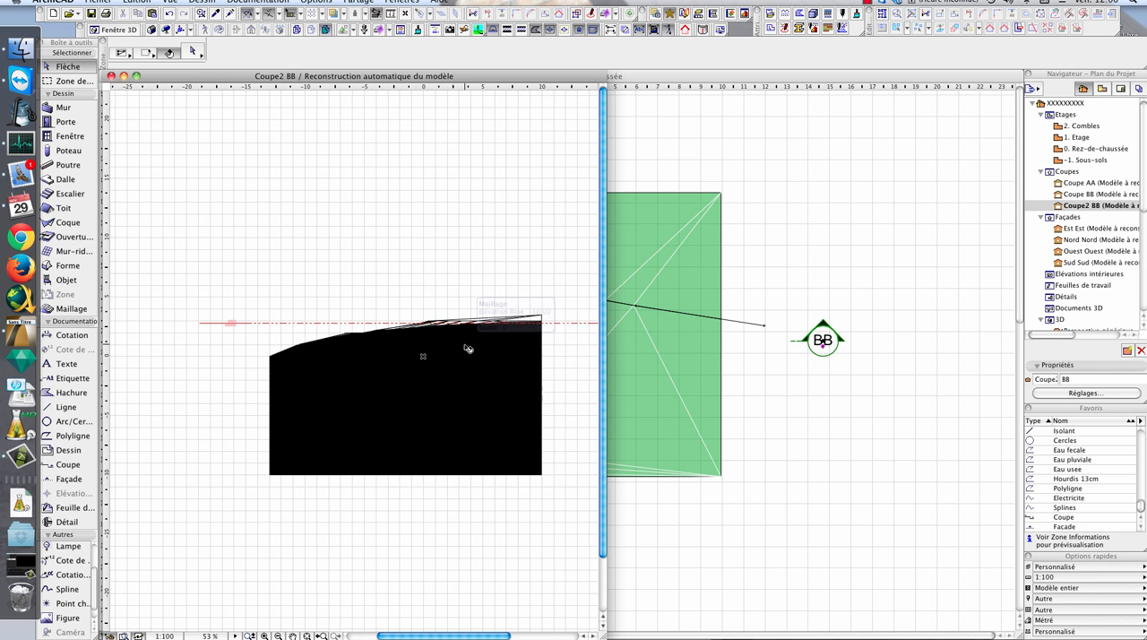
pyautogui.scroll(1, 422, 357)
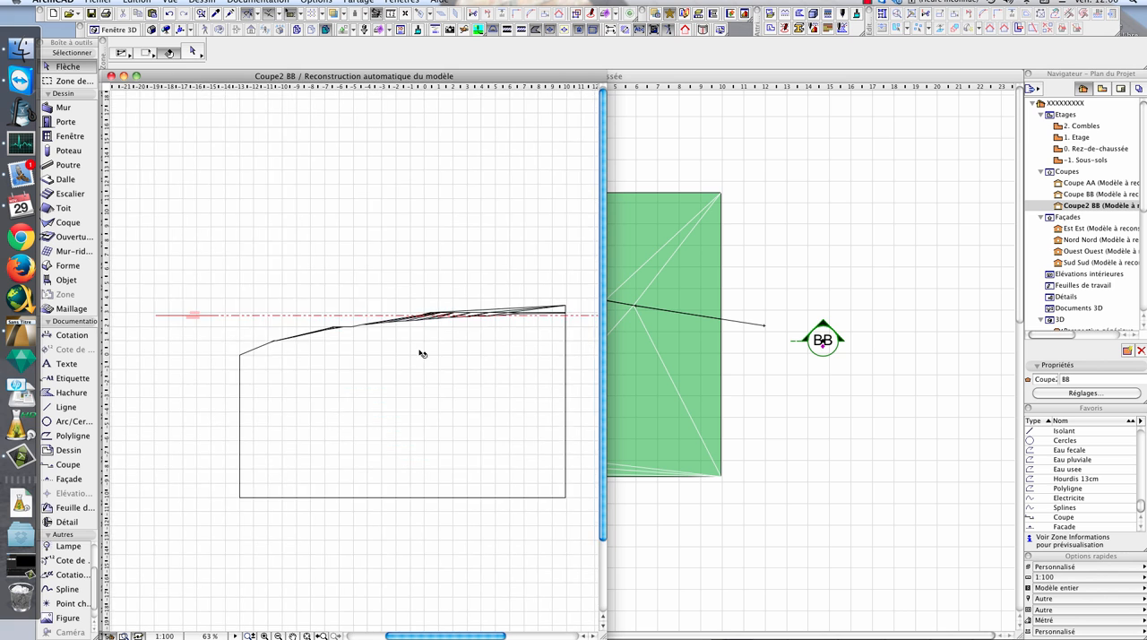
pyautogui.scroll(2, 422, 357)
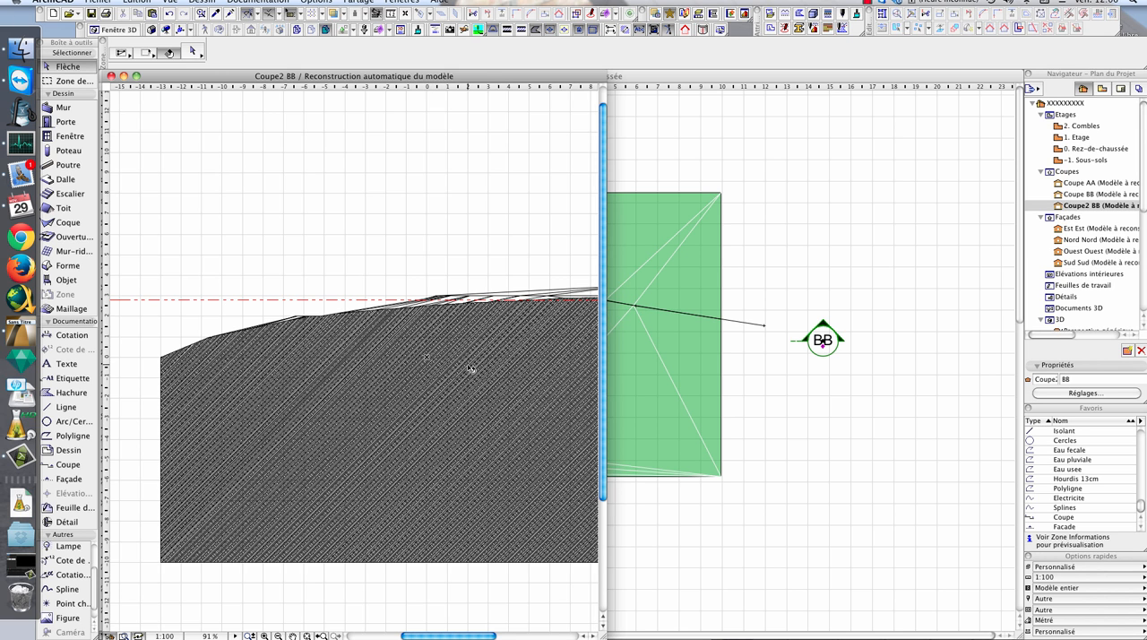
pyautogui.scroll(-3, 492, 370)
# - Return to the ground floor plan and set the terrain mesh's edges to Toutes les arêtes lissées
pyautogui.click(638, 240)
pyautogui.click(192, 52)
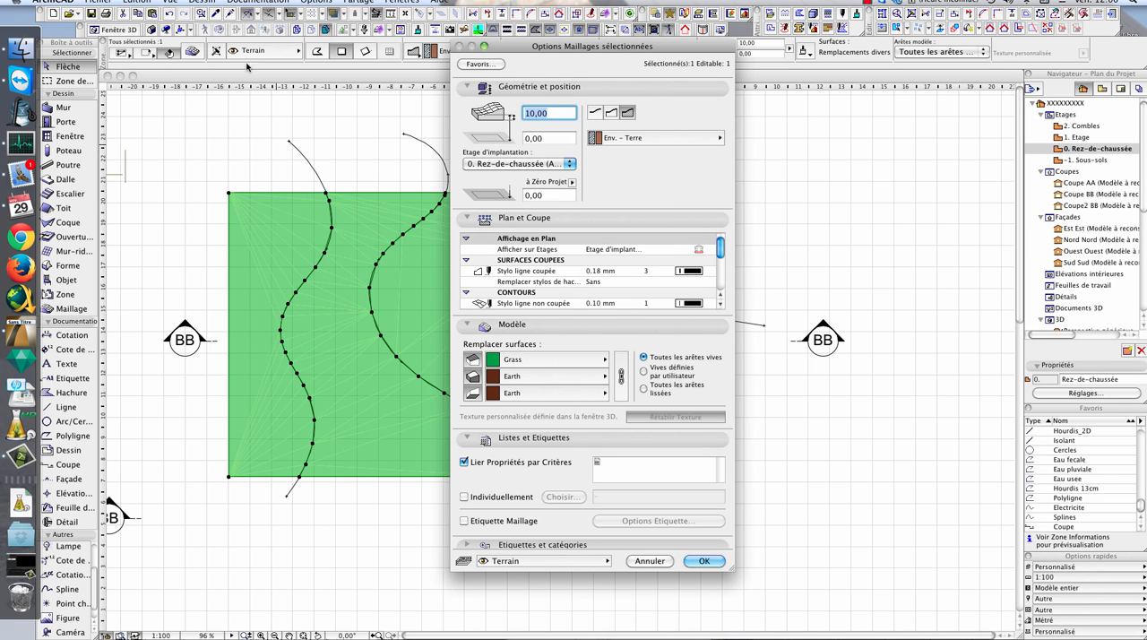
pyautogui.moveTo(561, 46); pyautogui.dragTo(443, 4)
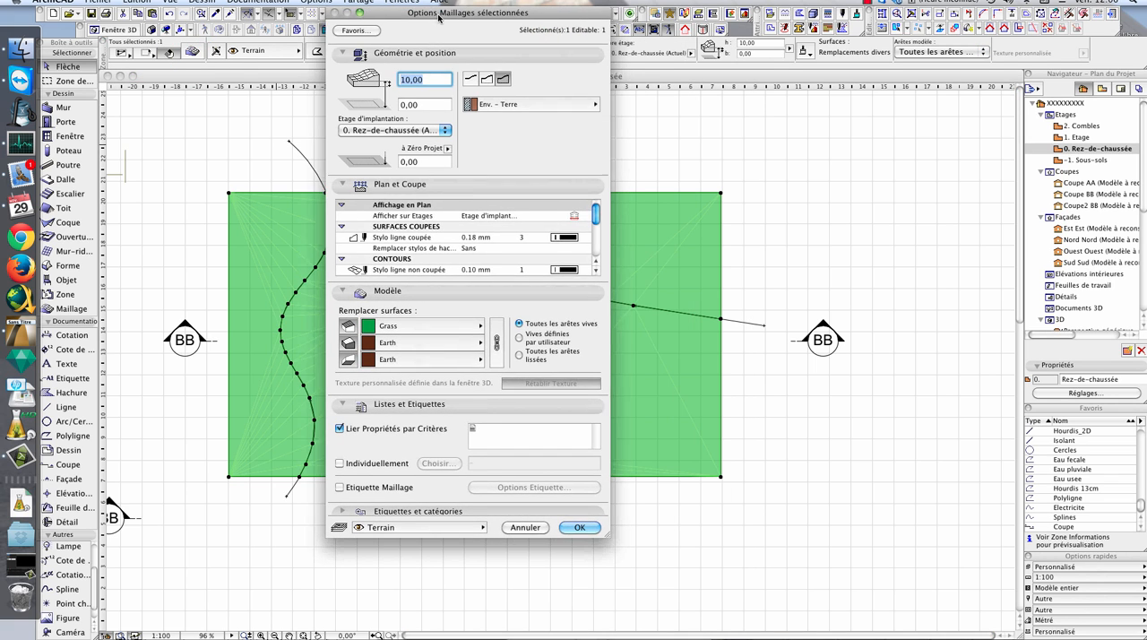
pyautogui.moveTo(601, 214); pyautogui.dragTo(603, 261)
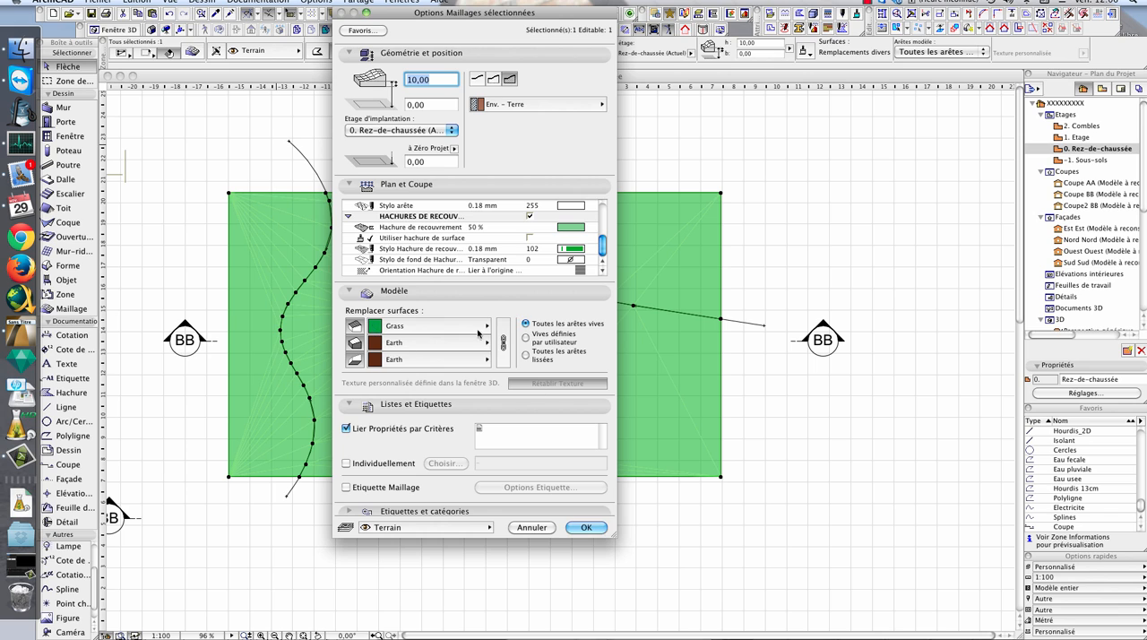
pyautogui.click(533, 356)
pyautogui.click(585, 528)
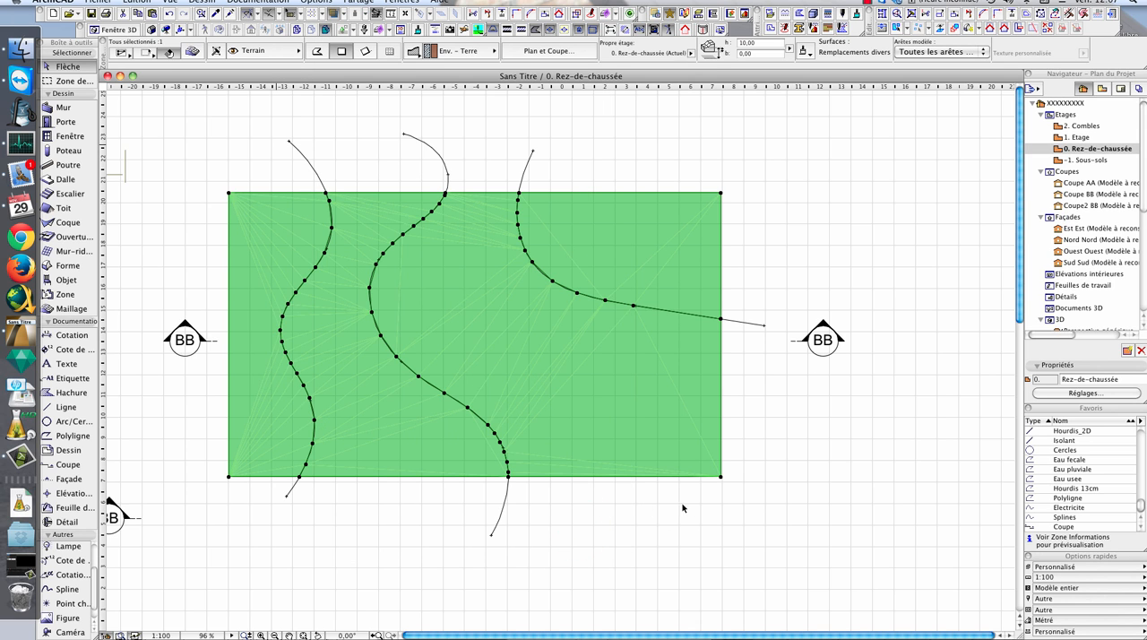
# - Open the 3D view of the selected terrain mesh and examine its smoothed surface from several angles
pyautogui.press('F3')
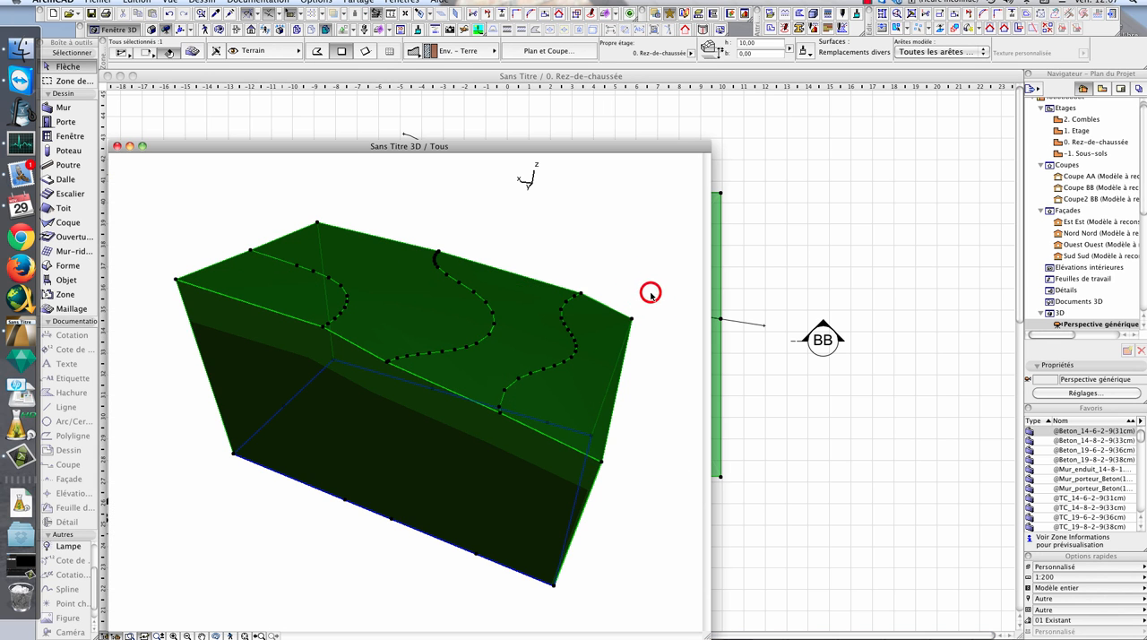
pyautogui.click(650, 293)
pyautogui.keyDown('shift'); pyautogui.moveTo(607, 361); pyautogui.dragTo(376, 301, button='middle'); pyautogui.keyUp('shift')
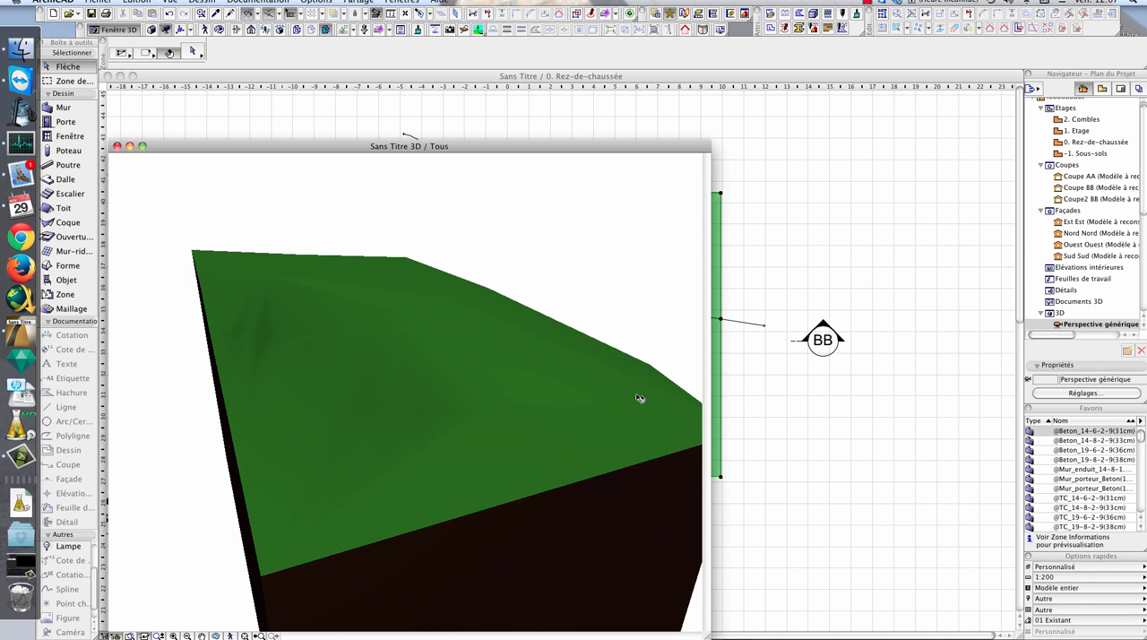
pyautogui.keyDown('shift'); pyautogui.moveTo(639, 397); pyautogui.dragTo(507, 379, button='middle'); pyautogui.keyUp('shift')
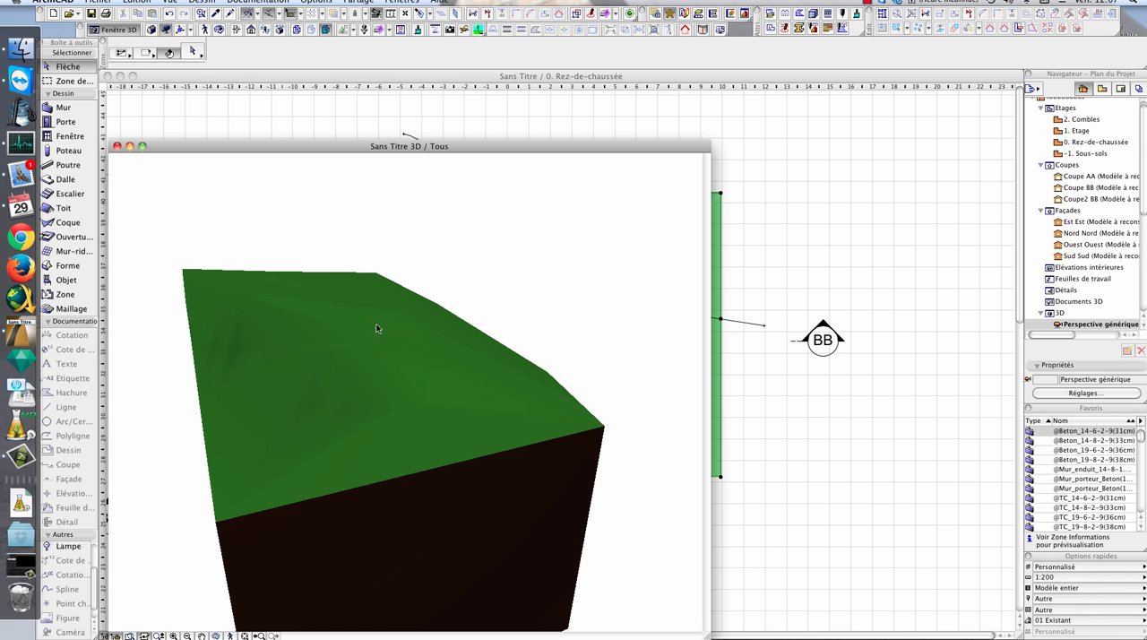
pyautogui.moveTo(462, 389)
pyautogui.keyDown('shift'); pyautogui.mouseDown(button='middle')
pyautogui.moveTo(350, 397)
pyautogui.moveTo(447, 375)
pyautogui.mouseUp(button='middle'); pyautogui.keyUp('shift')
pyautogui.moveTo(569, 372)
pyautogui.keyDown('shift'); pyautogui.mouseDown(button='middle')
pyautogui.moveTo(328, 343)
pyautogui.moveTo(502, 314)
pyautogui.moveTo(564, 382)
pyautogui.mouseUp(button='middle'); pyautogui.keyUp('shift')
pyautogui.keyDown('shift'); pyautogui.moveTo(295, 376); pyautogui.dragTo(415, 315, button='middle'); pyautogui.keyUp('shift')
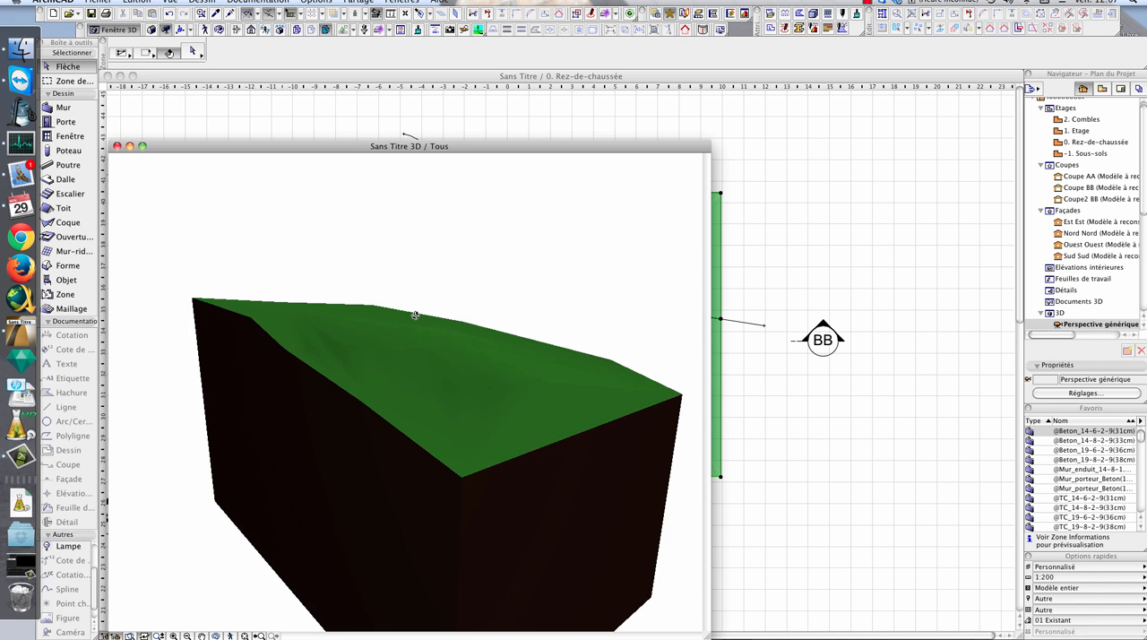
pyautogui.keyDown('shift'); pyautogui.moveTo(541, 387); pyautogui.dragTo(464, 434, button='middle'); pyautogui.keyUp('shift')
pyautogui.keyDown('shift'); pyautogui.moveTo(439, 380); pyautogui.dragTo(468, 381, button='middle'); pyautogui.keyUp('shift')
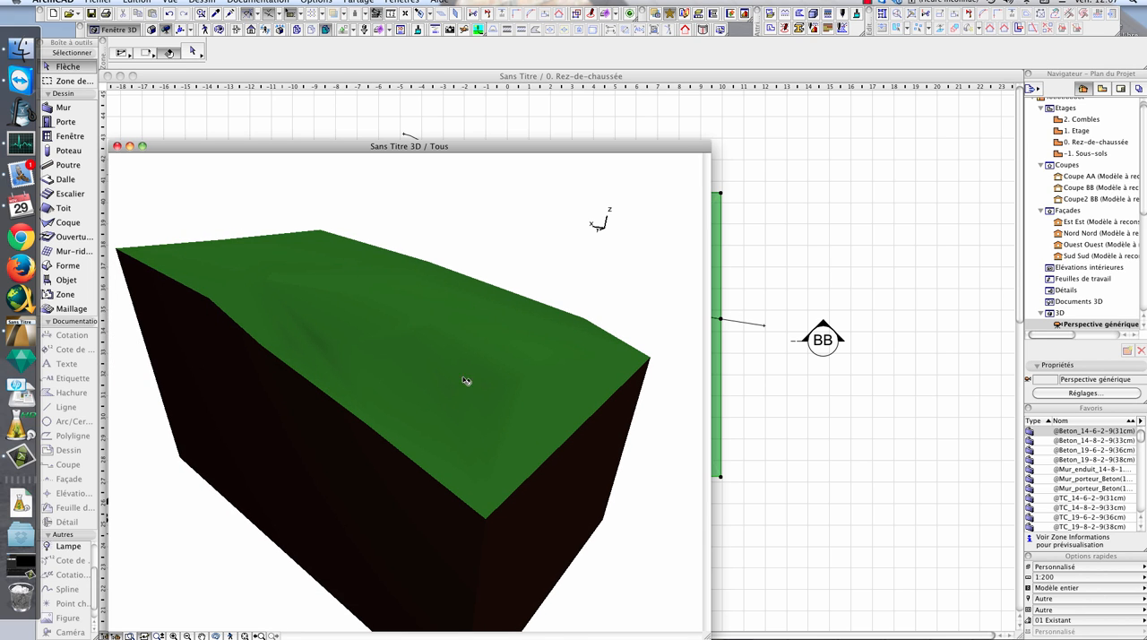
pyautogui.click(563, 359)
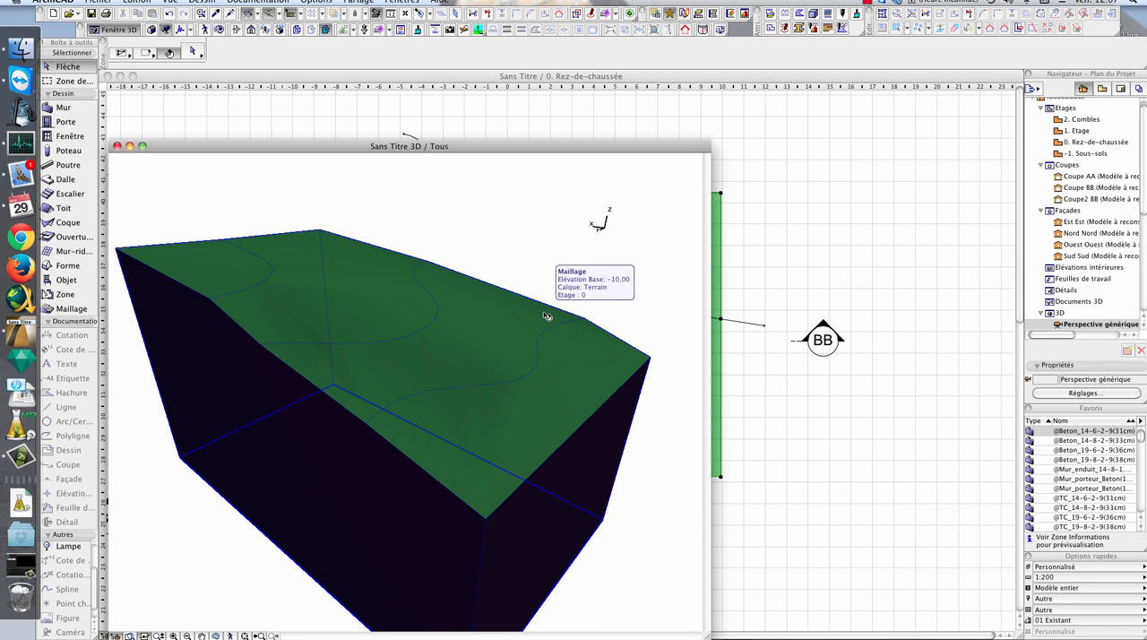
pyautogui.click(774, 247)
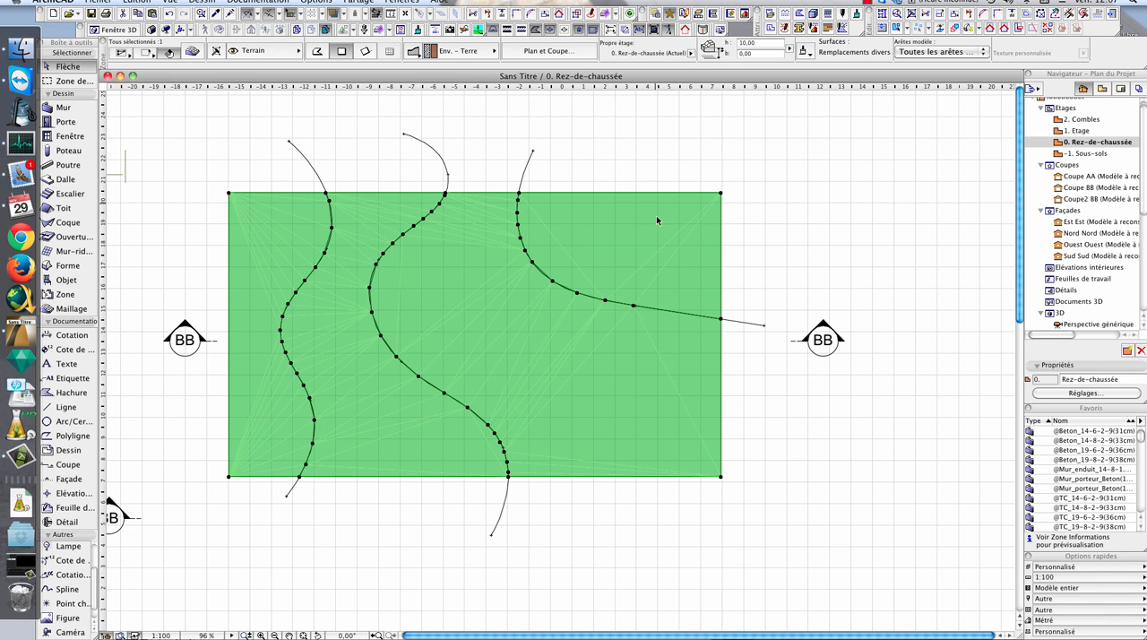
pyautogui.moveTo(743, 230); pyautogui.dragTo(719, 246, button='middle')
pyautogui.moveTo(272, 345); pyautogui.dragTo(488, 237, button='middle')
pyautogui.moveTo(704, 165); pyautogui.dragTo(565, 292, button='middle')
pyautogui.moveTo(633, 324); pyautogui.dragTo(559, 290, button='middle')
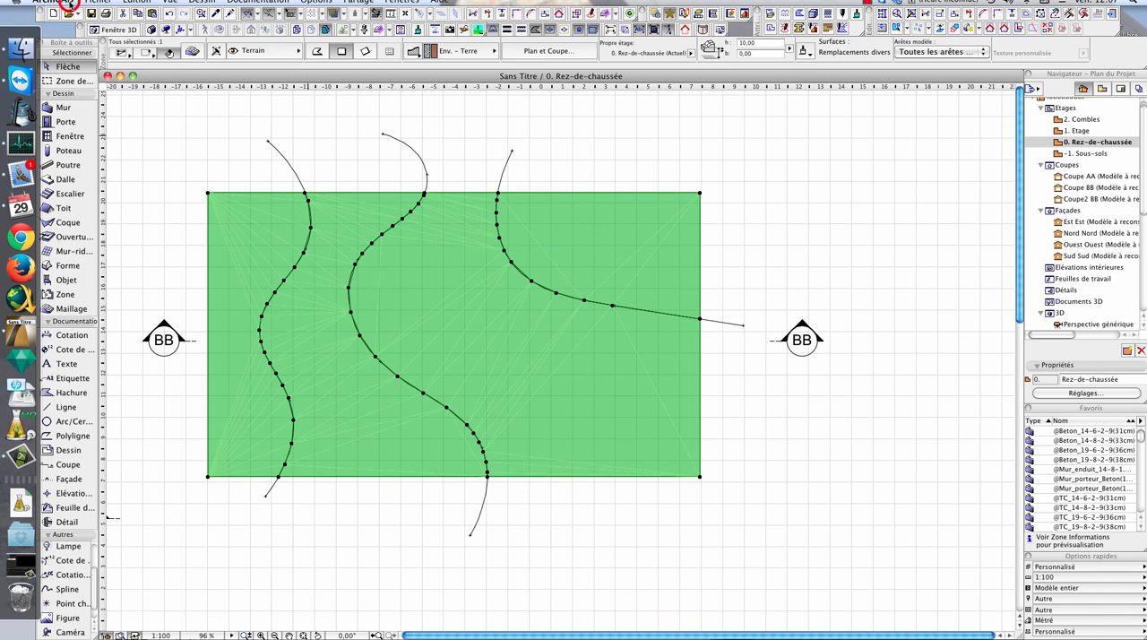
pyautogui.click(56, 4)
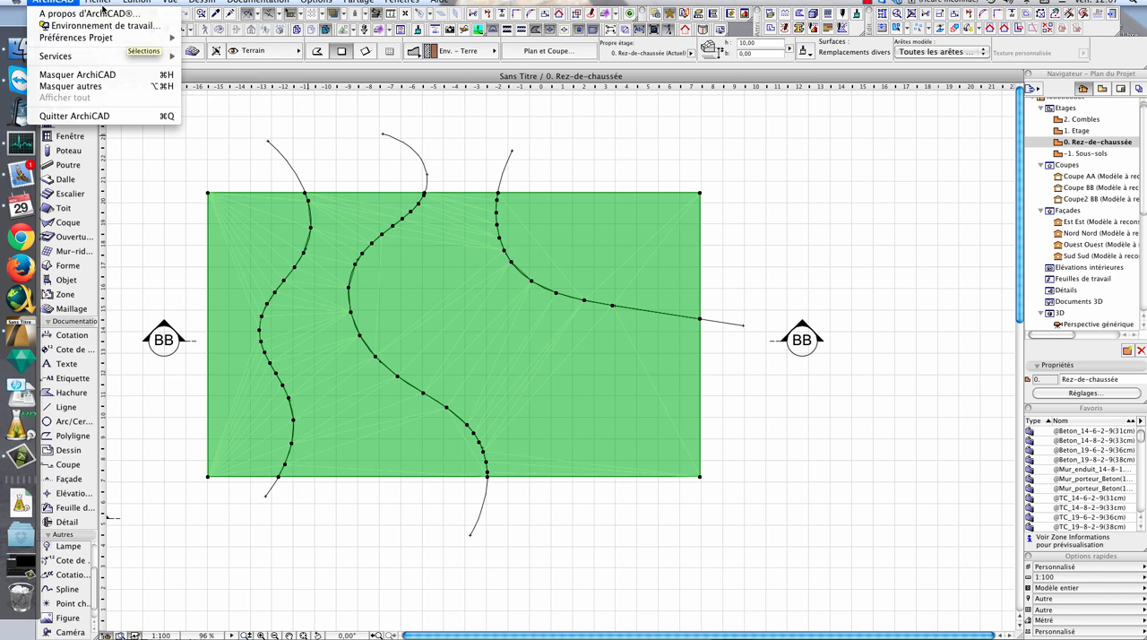
pyautogui.moveTo(99, 3)
pyautogui.moveTo(129, 141)
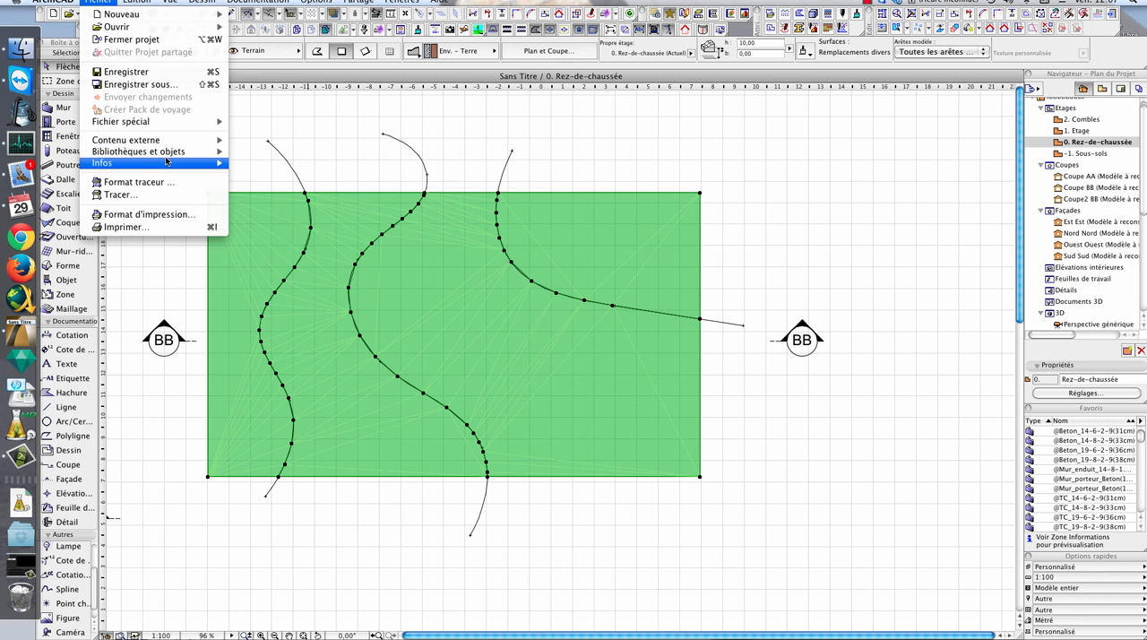
pyautogui.moveTo(165, 154)
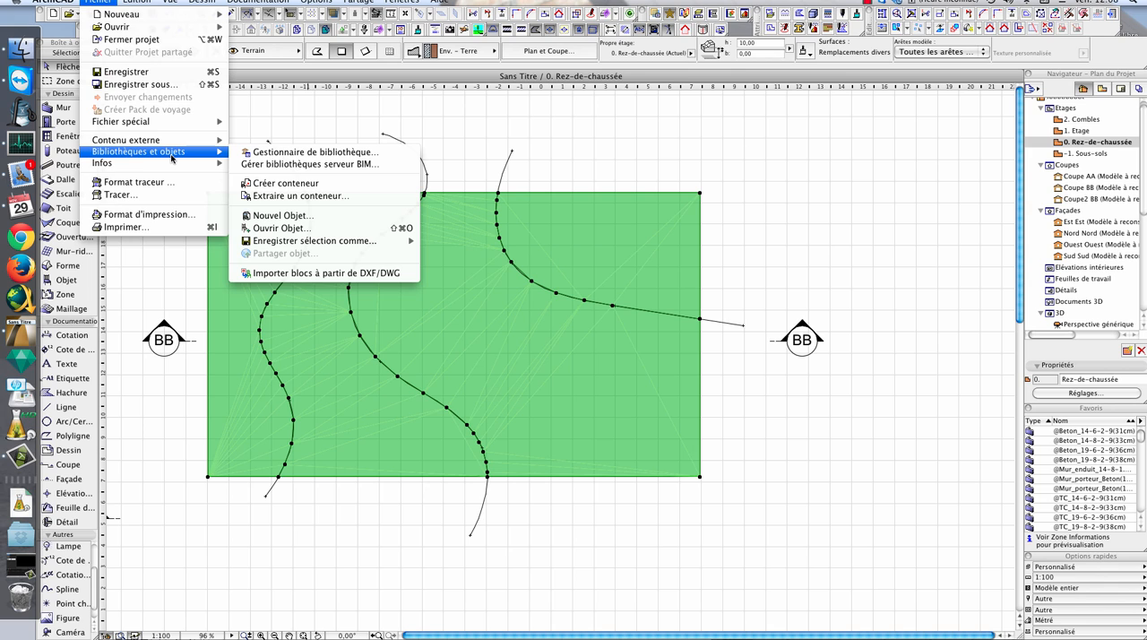
pyautogui.click(341, 127)
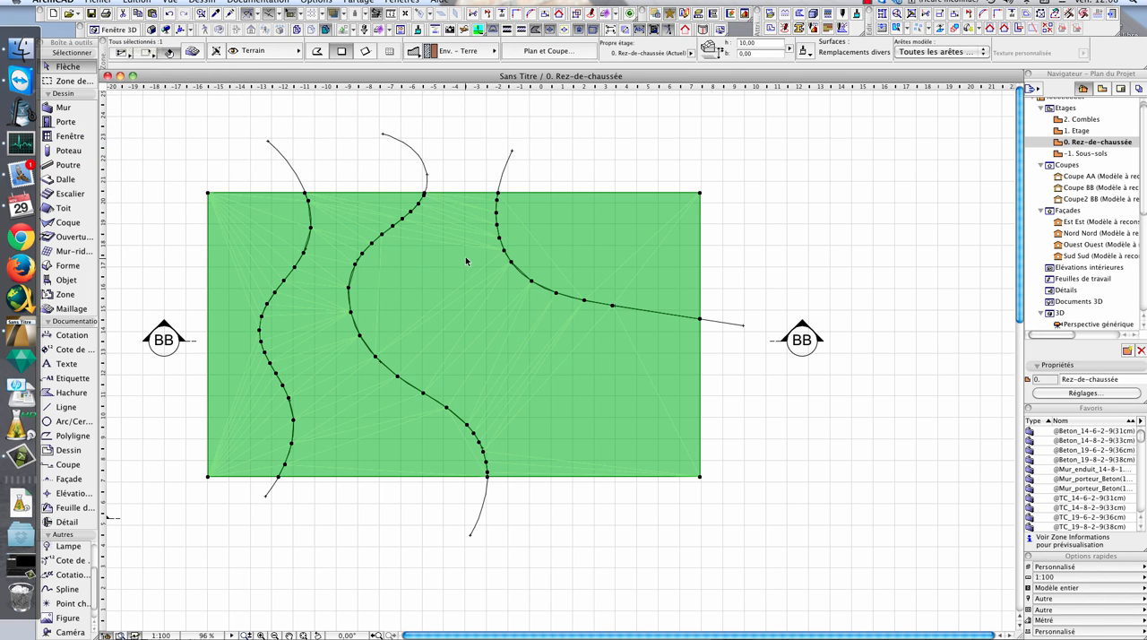
pyautogui.rightClick(437, 284)
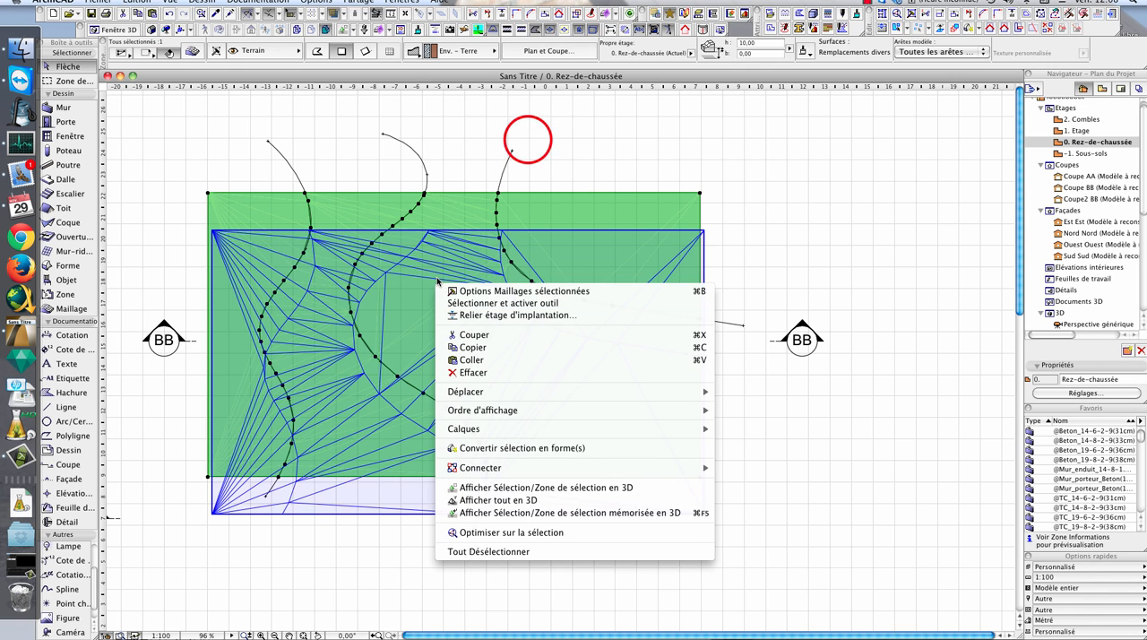
pyautogui.click(528, 140)
pyautogui.moveTo(384, 399); pyautogui.dragTo(484, 290, button='middle')
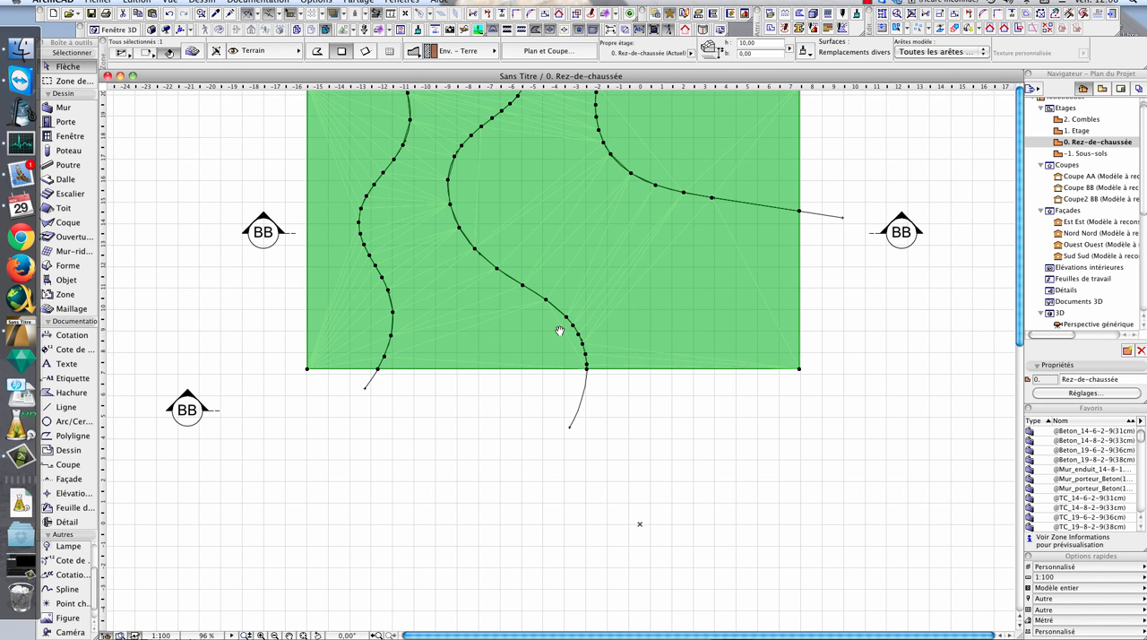
pyautogui.moveTo(554, 373); pyautogui.dragTo(602, 298, button='middle')
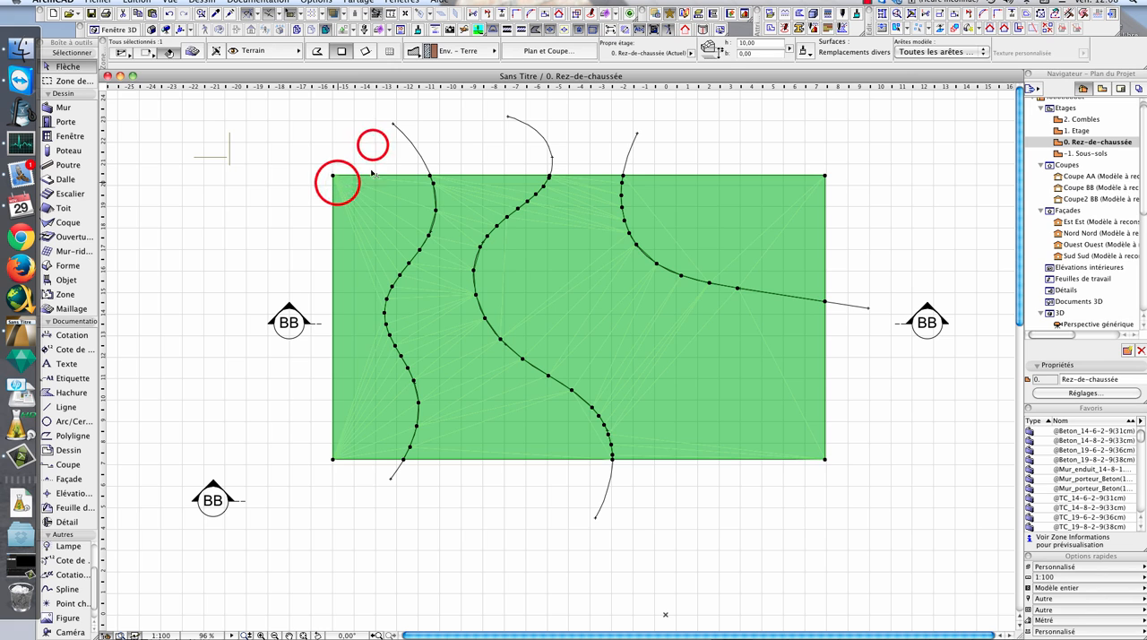
# - Draw a second rectangular mesh about 15 by 9 m in the empty area below the existing terrain
pyautogui.click(283, 149)
pyautogui.click(335, 201)
pyautogui.click(297, 167)
pyautogui.press('w')
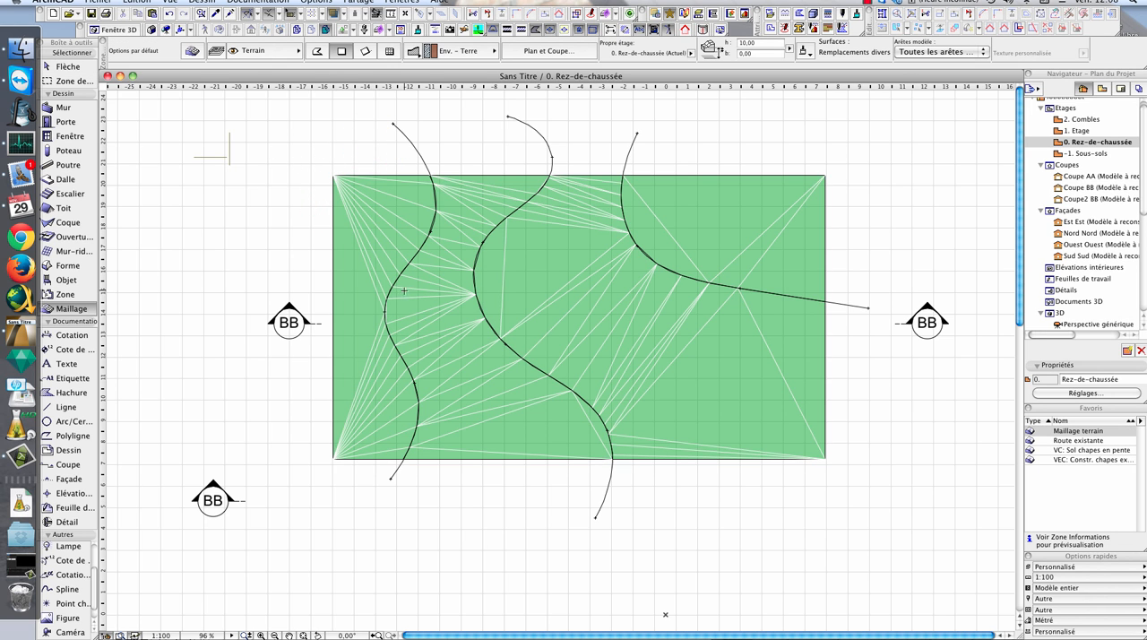
pyautogui.moveTo(485, 518); pyautogui.dragTo(450, 189, button='middle')
pyautogui.click(346, 259)
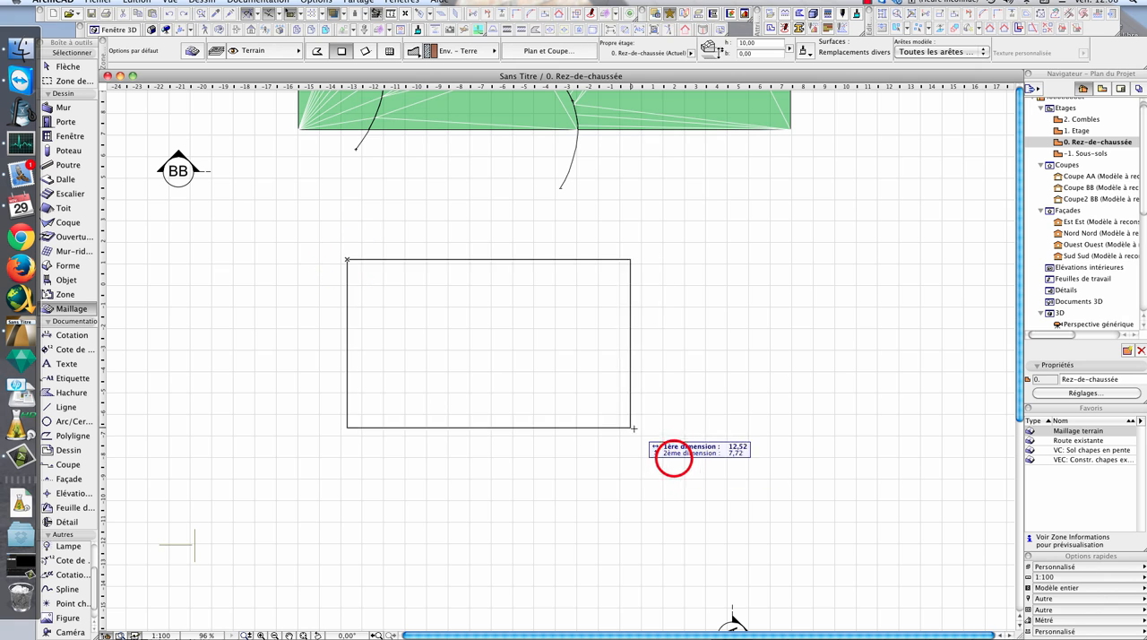
pyautogui.click(674, 458)
pyautogui.press('w')
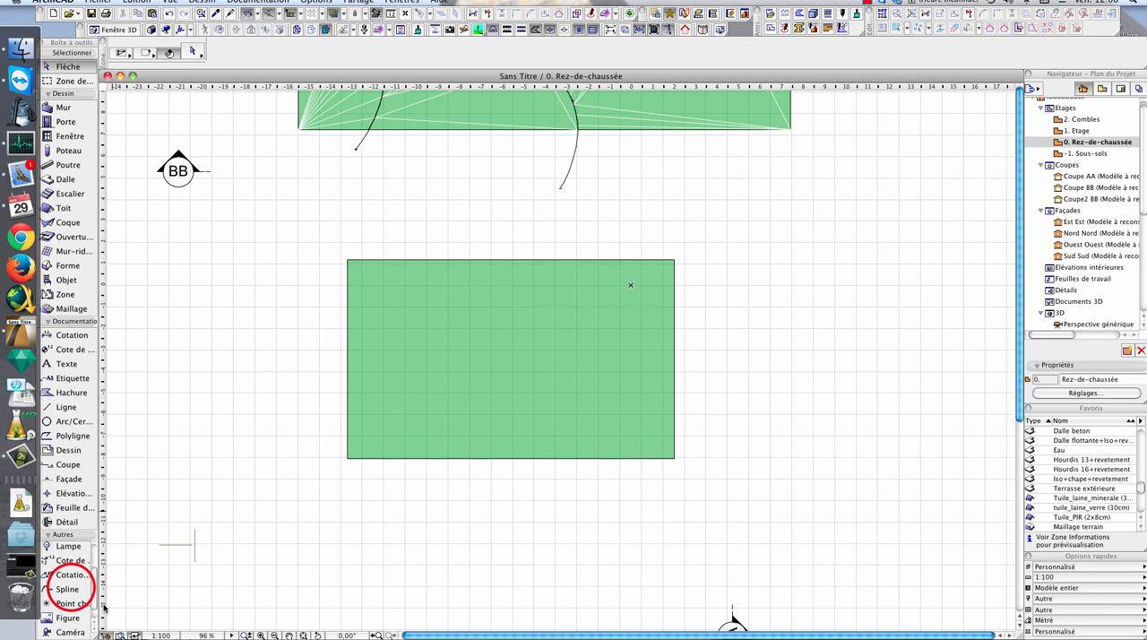
# - Draw an S-shaped spline crossing the new mesh from above its upper edge to below its lower edge
pyautogui.click(70, 587)
pyautogui.click(427, 249)
pyautogui.click(408, 337)
pyautogui.click(488, 452)
pyautogui.doubleClick(489, 510)
pyautogui.press('w')
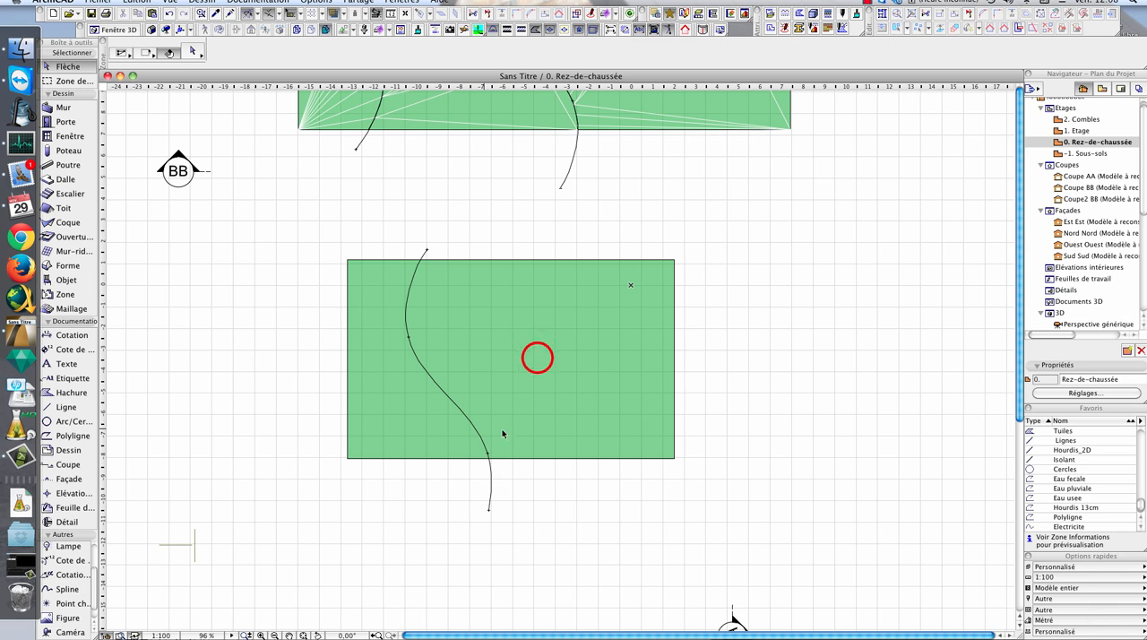
# - Add the spline's points to the new mesh as a level line and deselect the mesh
pyautogui.click(72, 305)
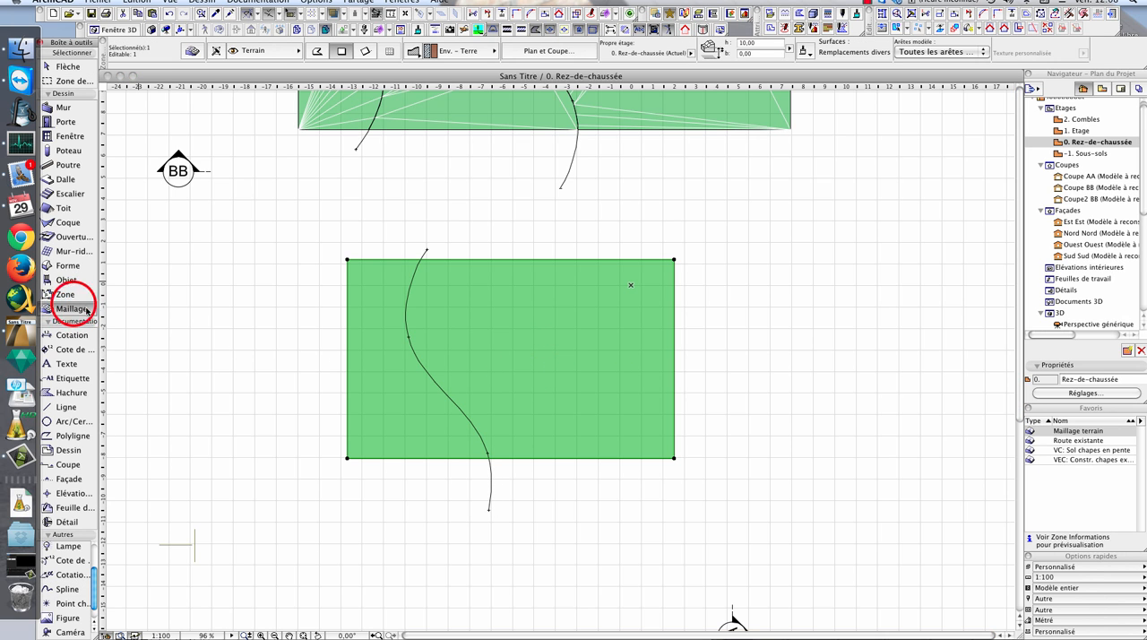
pyautogui.click(409, 310)
pyautogui.click(638, 265)
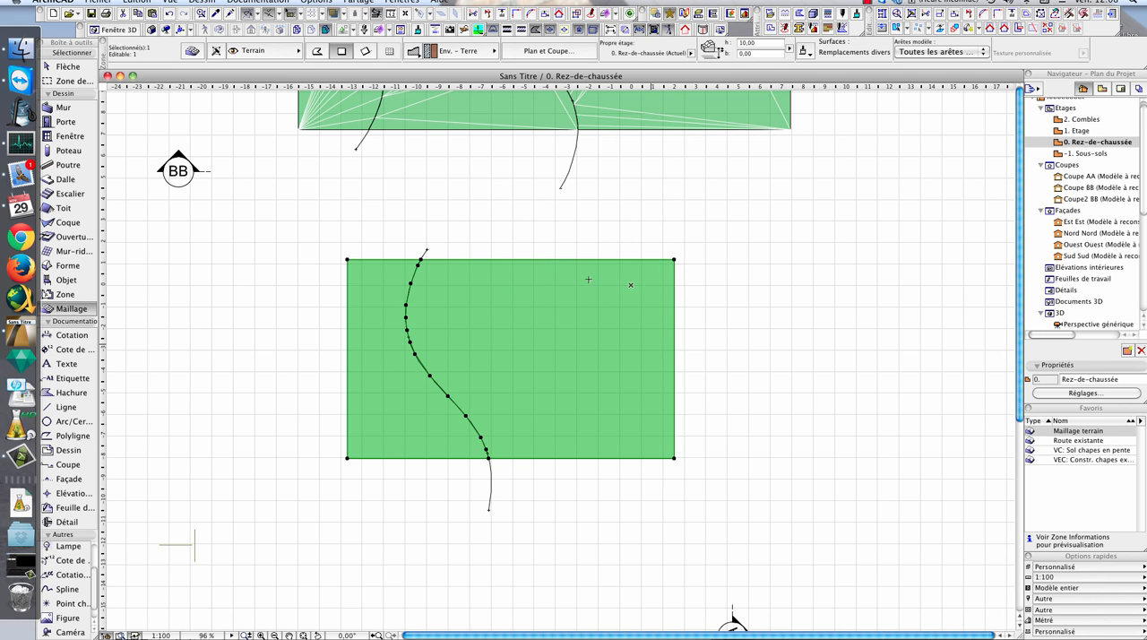
pyautogui.click(461, 328)
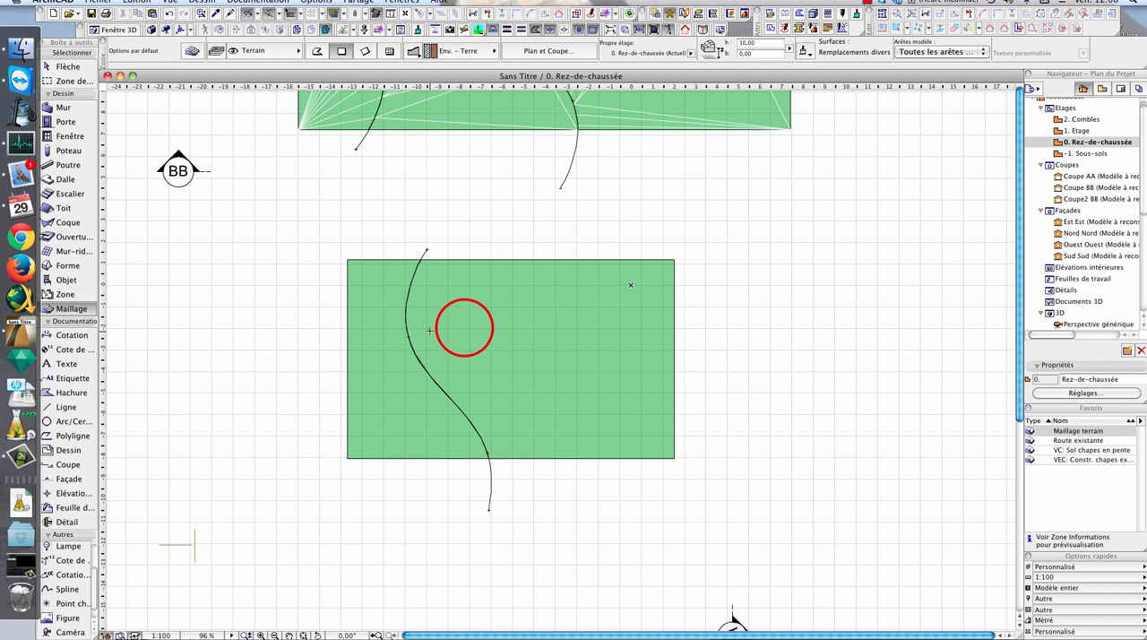
pyautogui.click(461, 328)
pyautogui.press('Escape')
pyautogui.press('Escape')
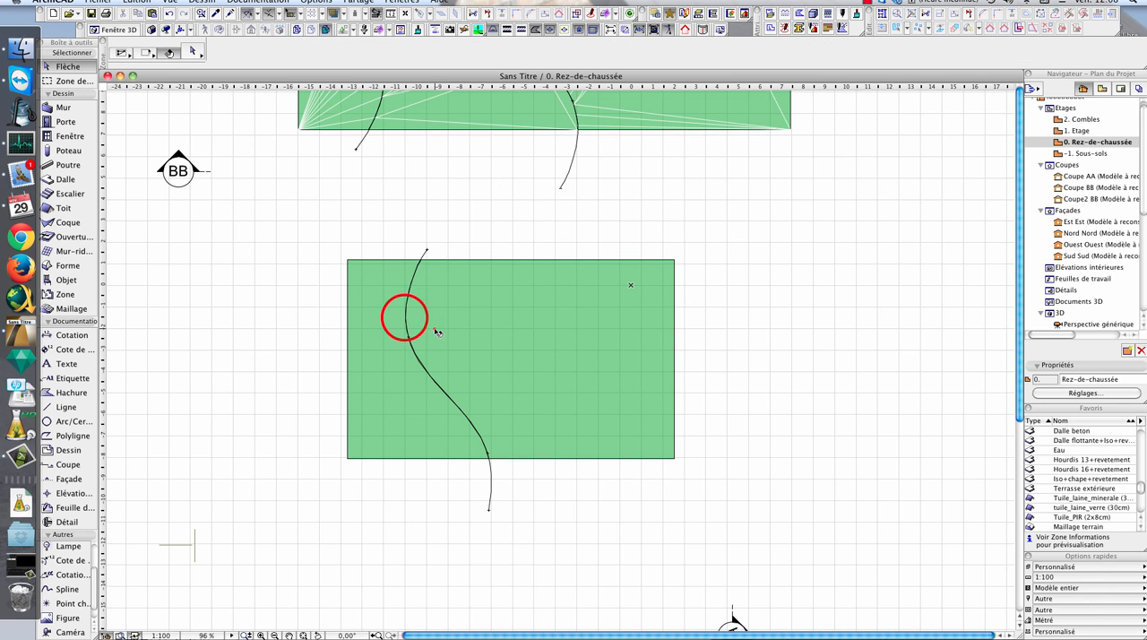
# - Change the height of the new mesh's points along the spline with Appliquer à Tous enabled, then deselect the mesh
pyautogui.click(405, 317)
pyautogui.click(405, 317)
pyautogui.click(726, 319)
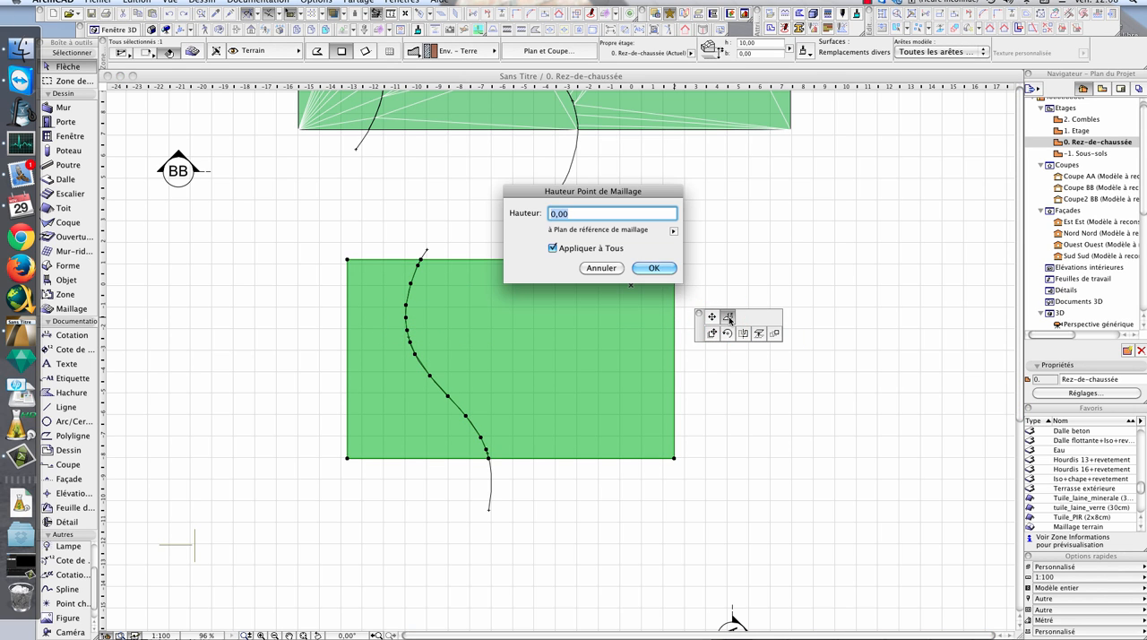
pyautogui.press('Return')
pyautogui.click(489, 224)
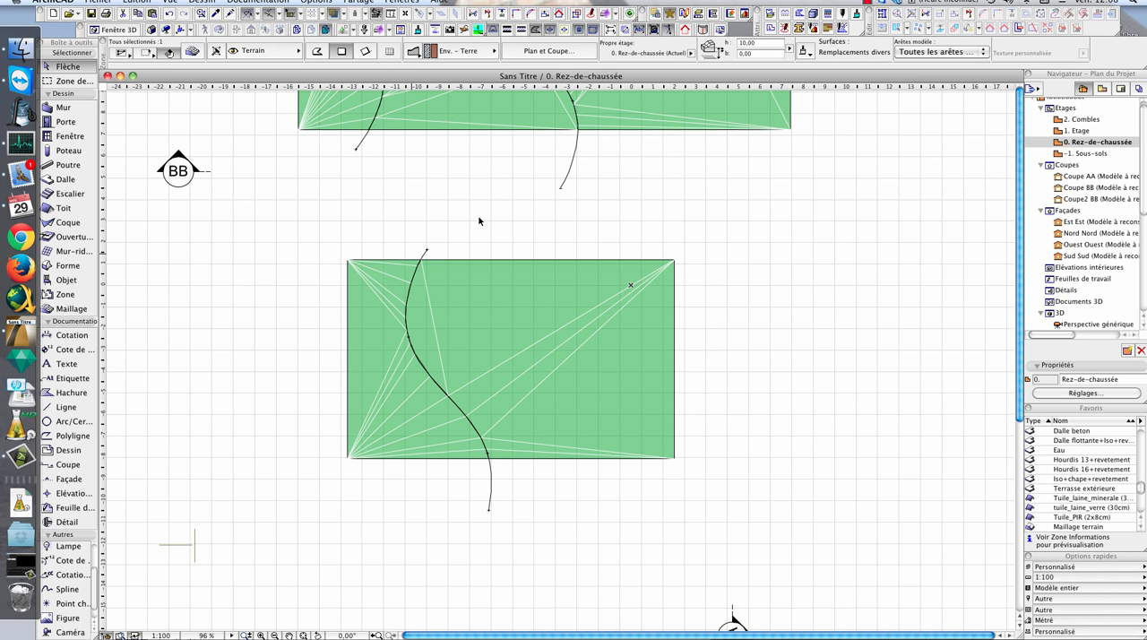
pyautogui.hscroll(3, 738, 355)
pyautogui.moveTo(311, 285); pyautogui.dragTo(448, 321, button='middle')
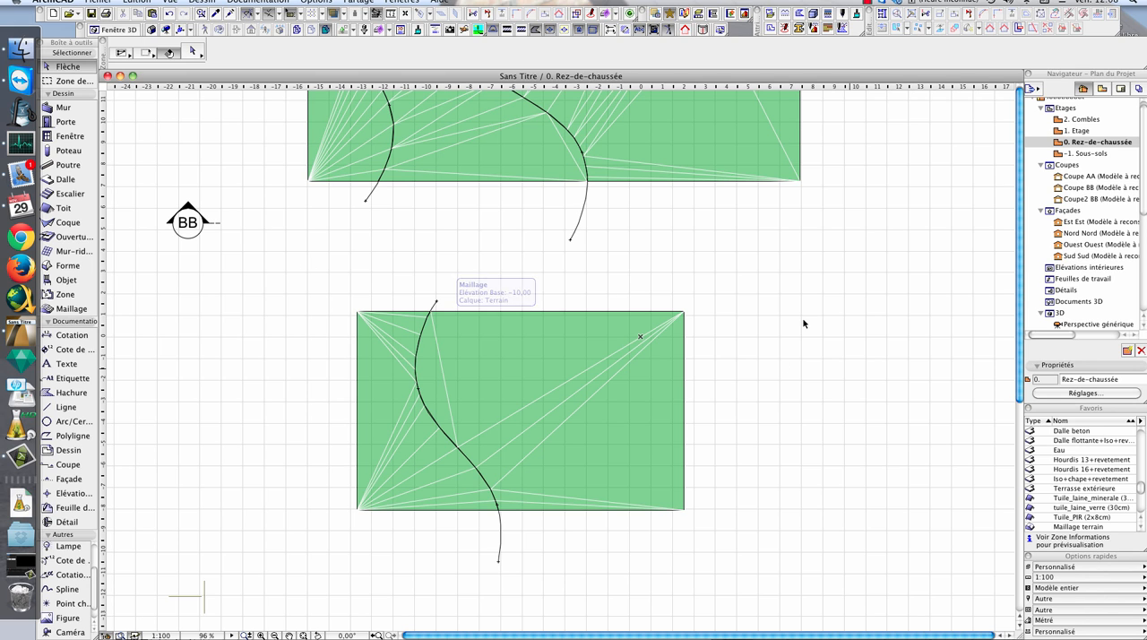
pyautogui.moveTo(773, 335); pyautogui.dragTo(799, 320, button='middle')
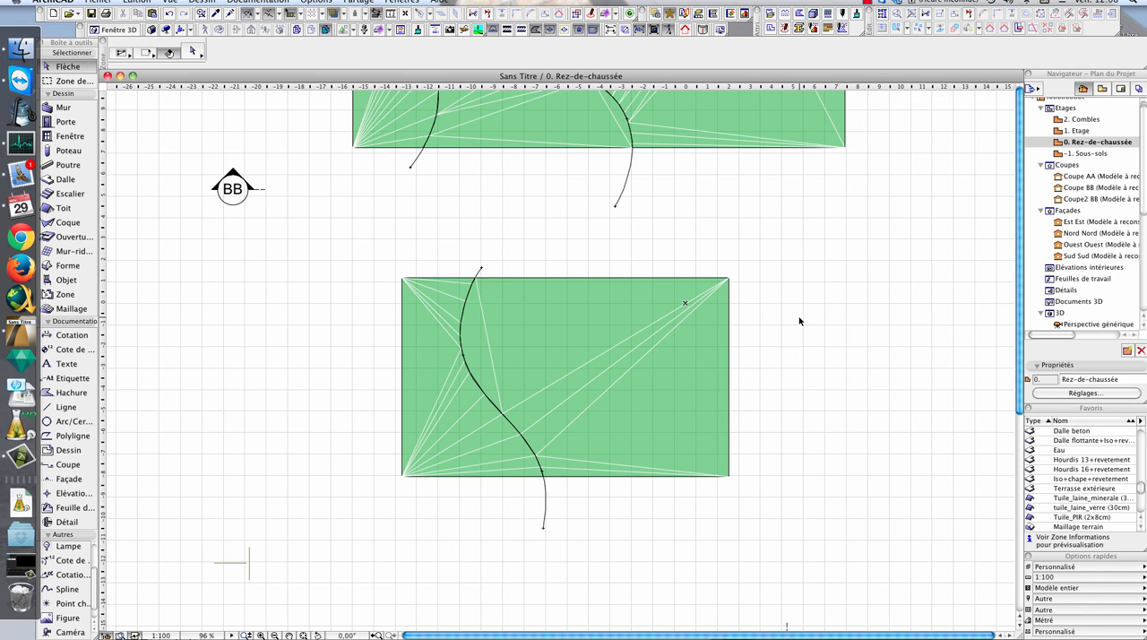
pyautogui.scroll(2, 657, 361)
pyautogui.hscroll(1, 656, 361)
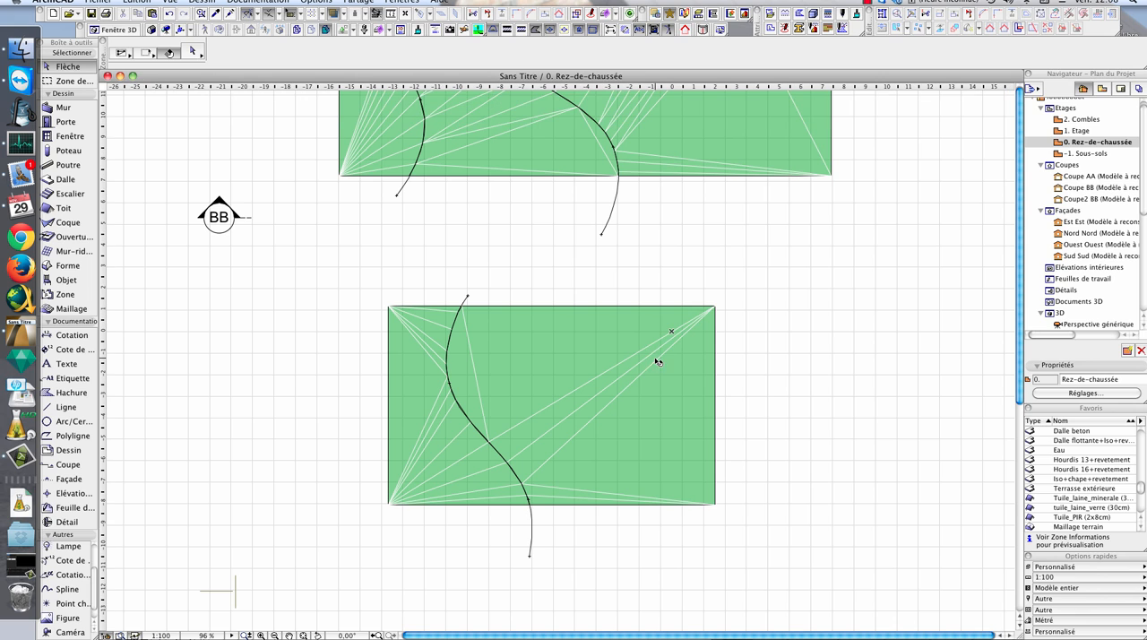